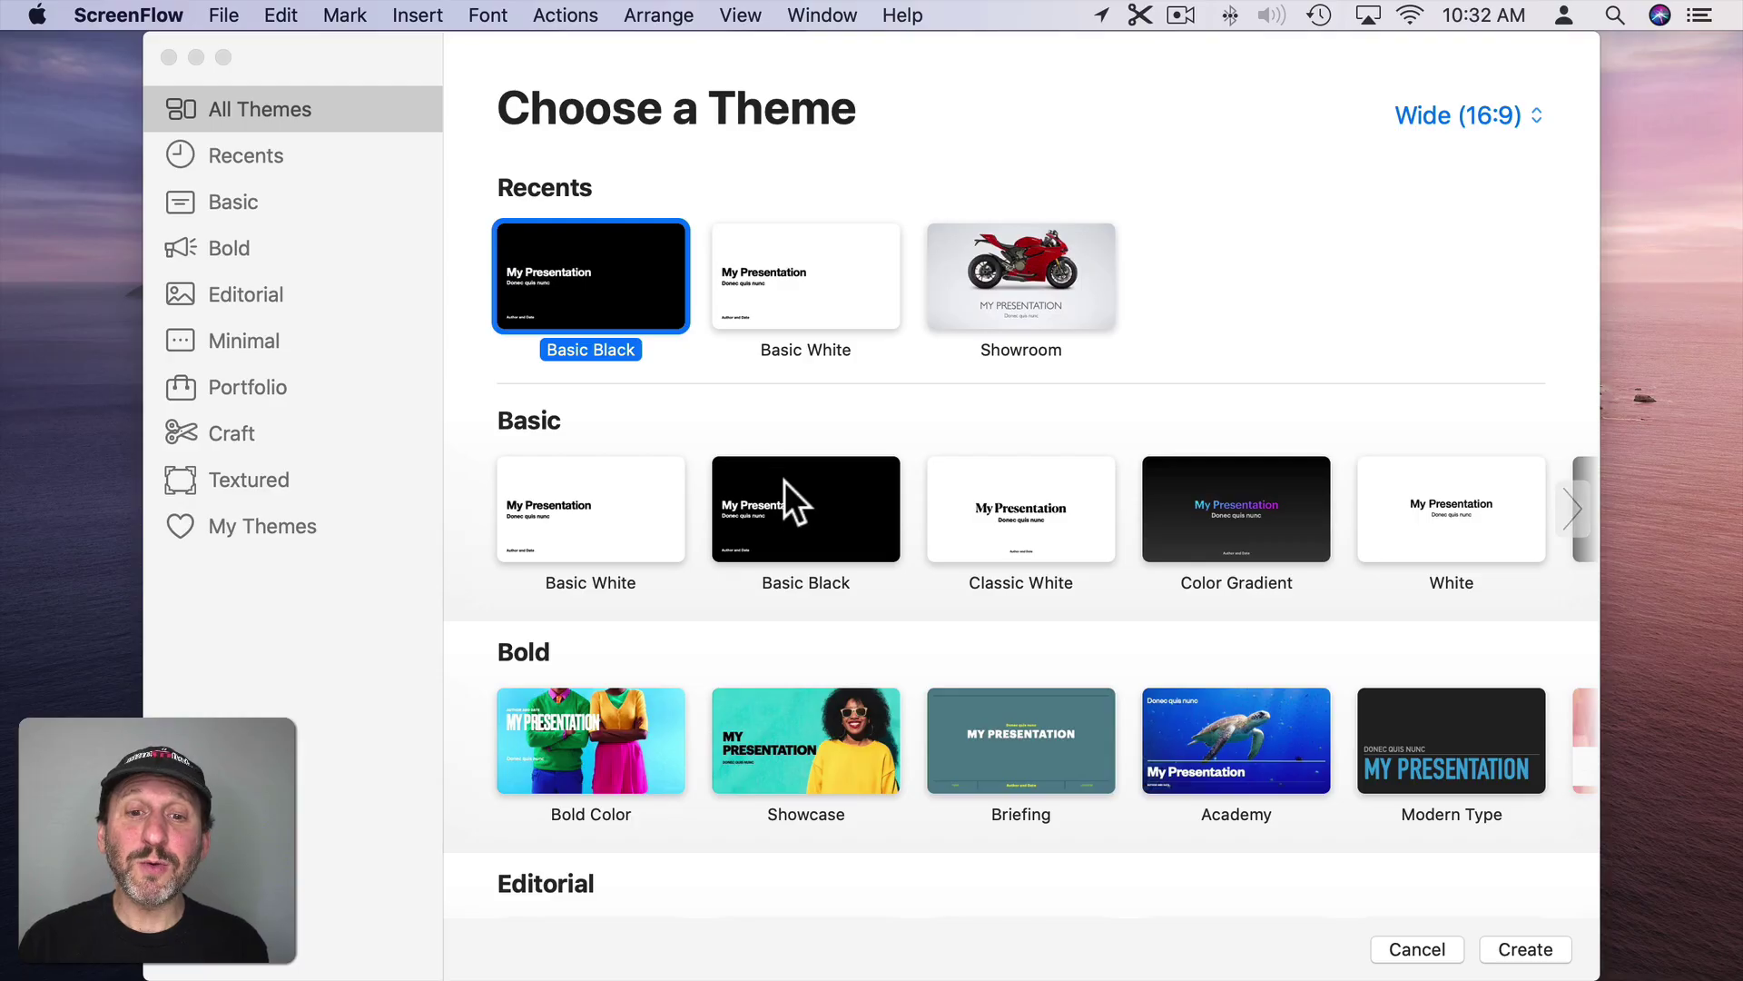
- Create a Basic Black presentation and delete every placeholder on its title slide
left_click(791, 492)
double_click(804, 507)
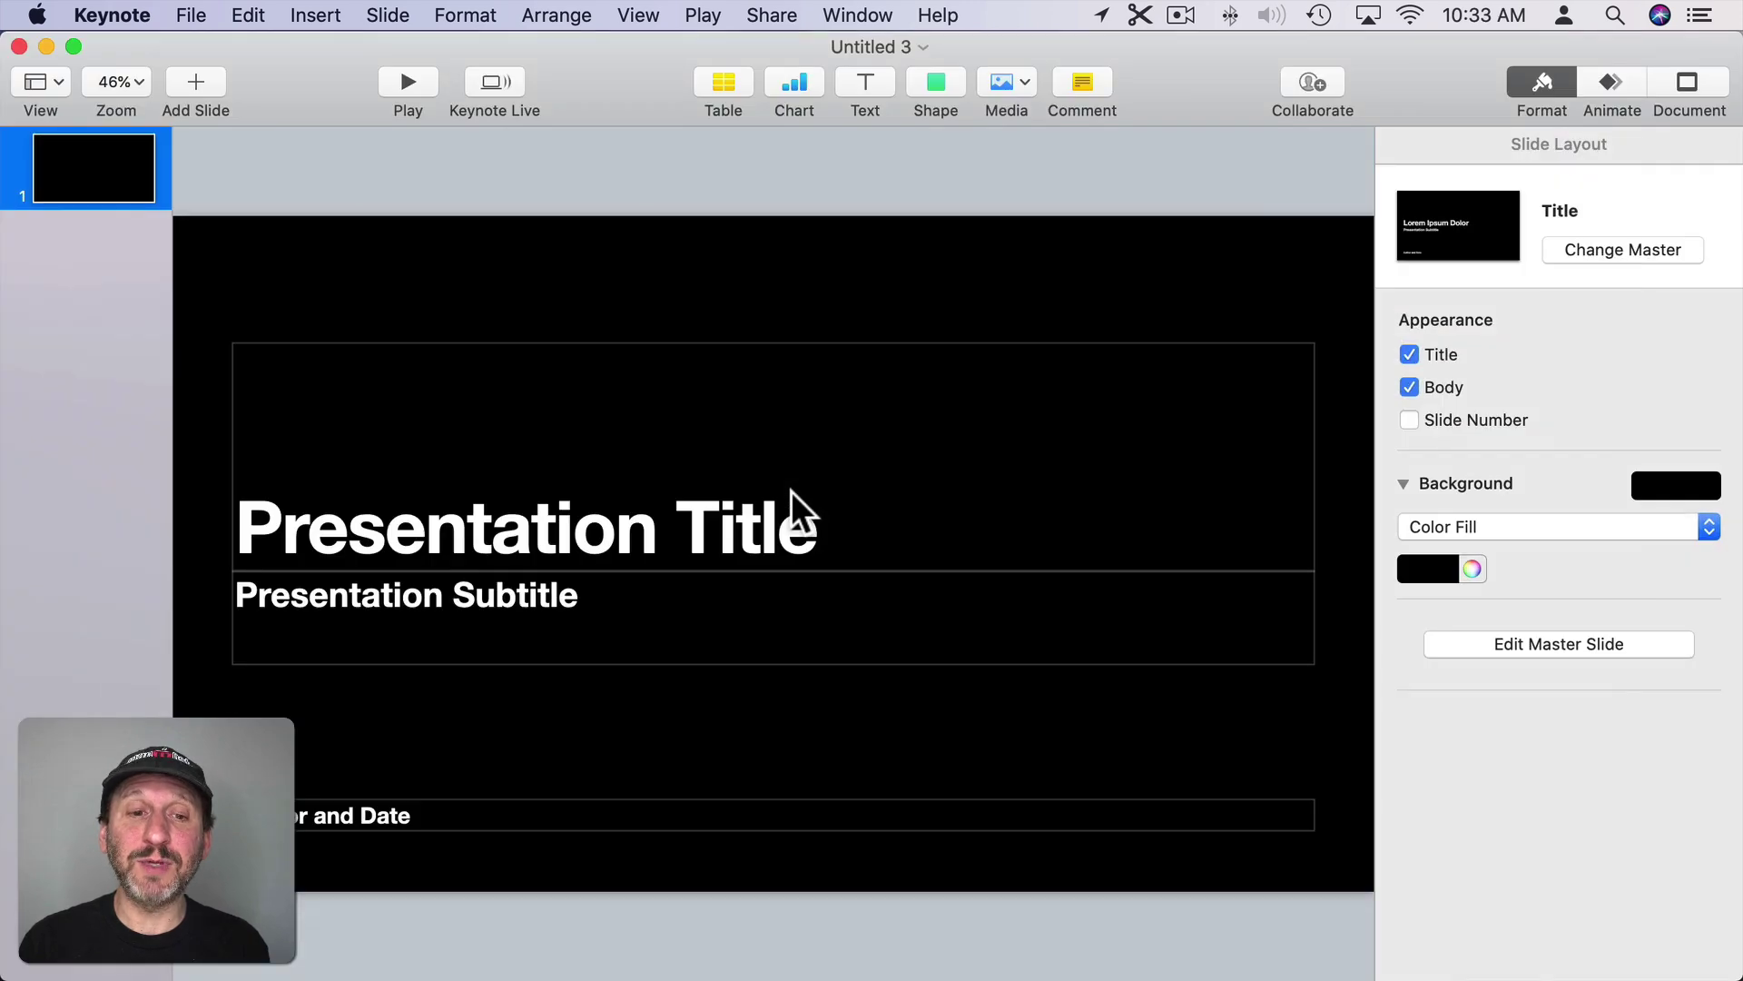
left_click_drag(538, 239, 765, 868)
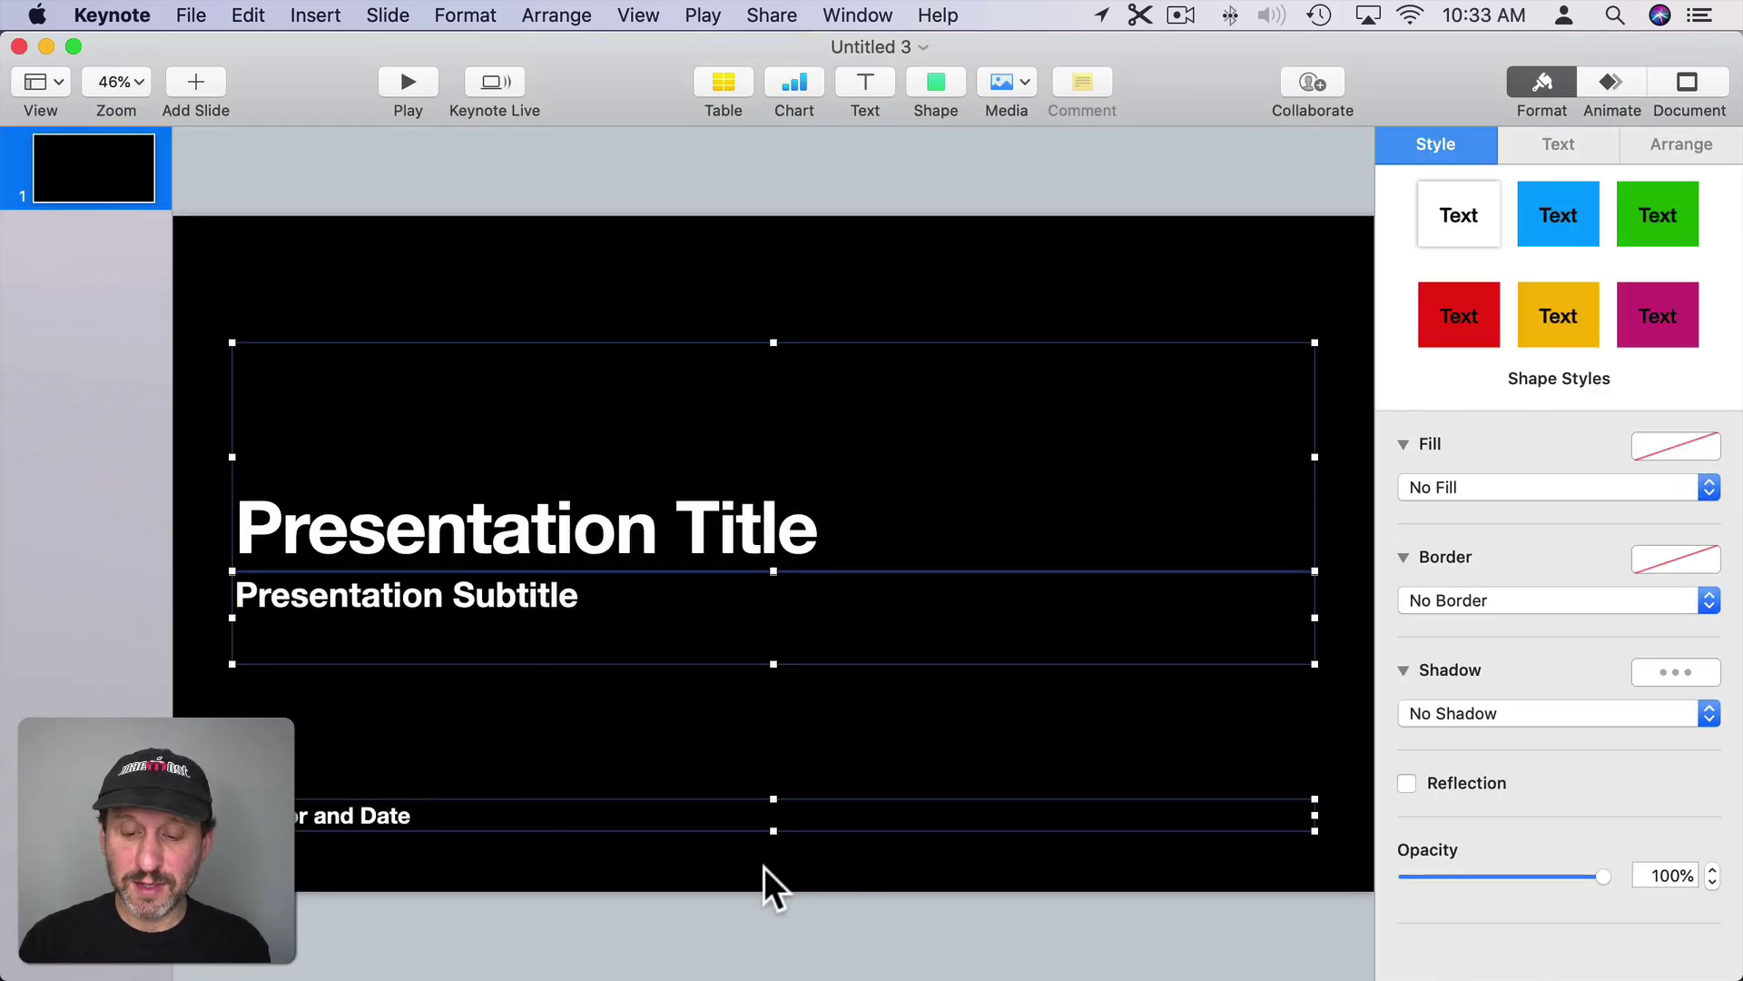
key("BackSpace")
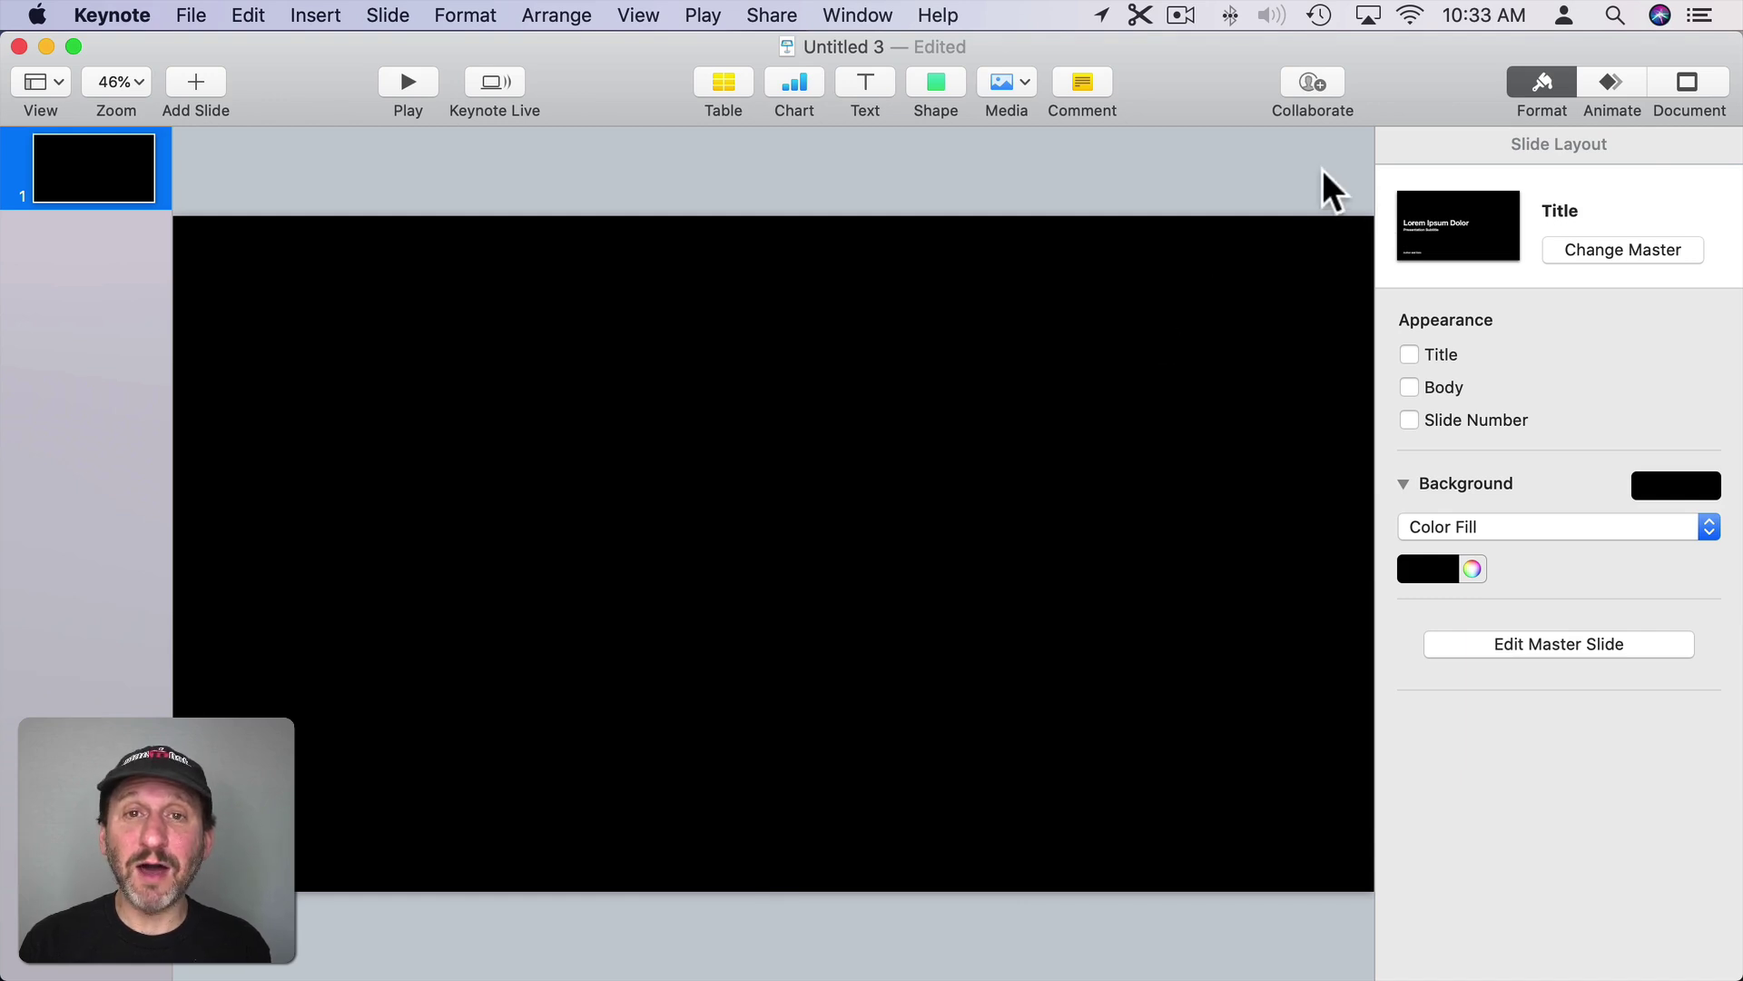
- Set a custom slide size of 7151 x 4773 in Document settings and zoom out to the whole slide
left_click(1688, 85)
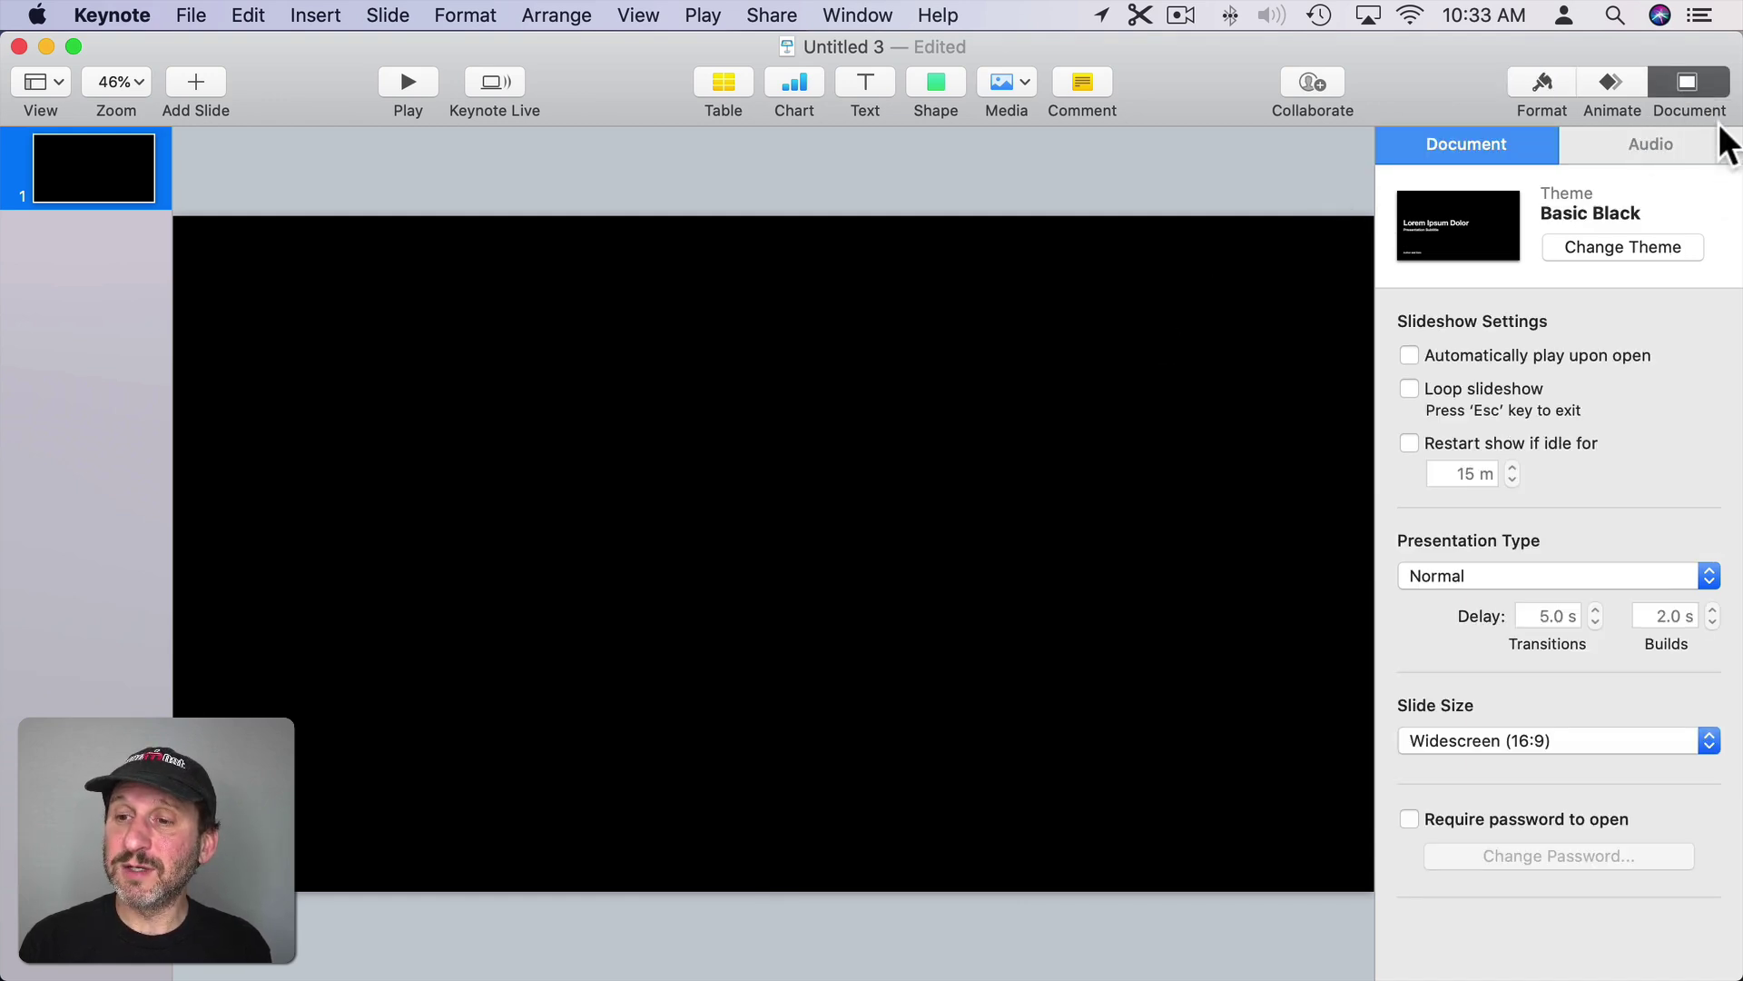
left_click(1526, 739)
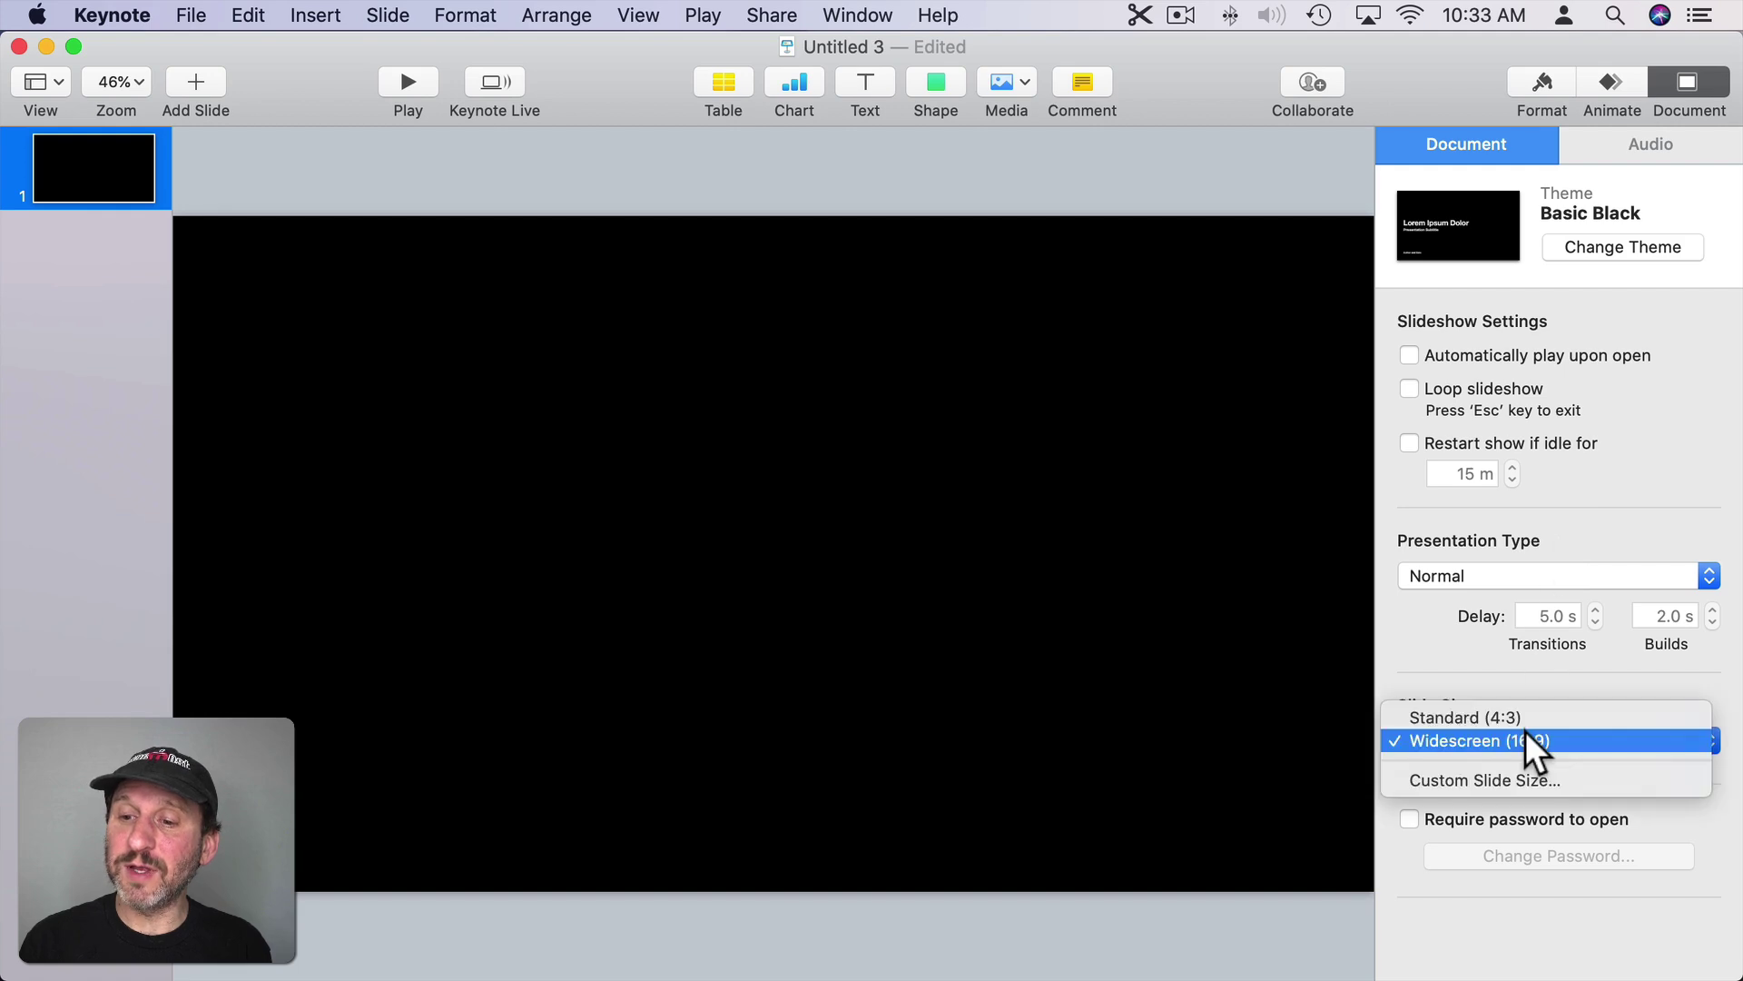
left_click(1526, 777)
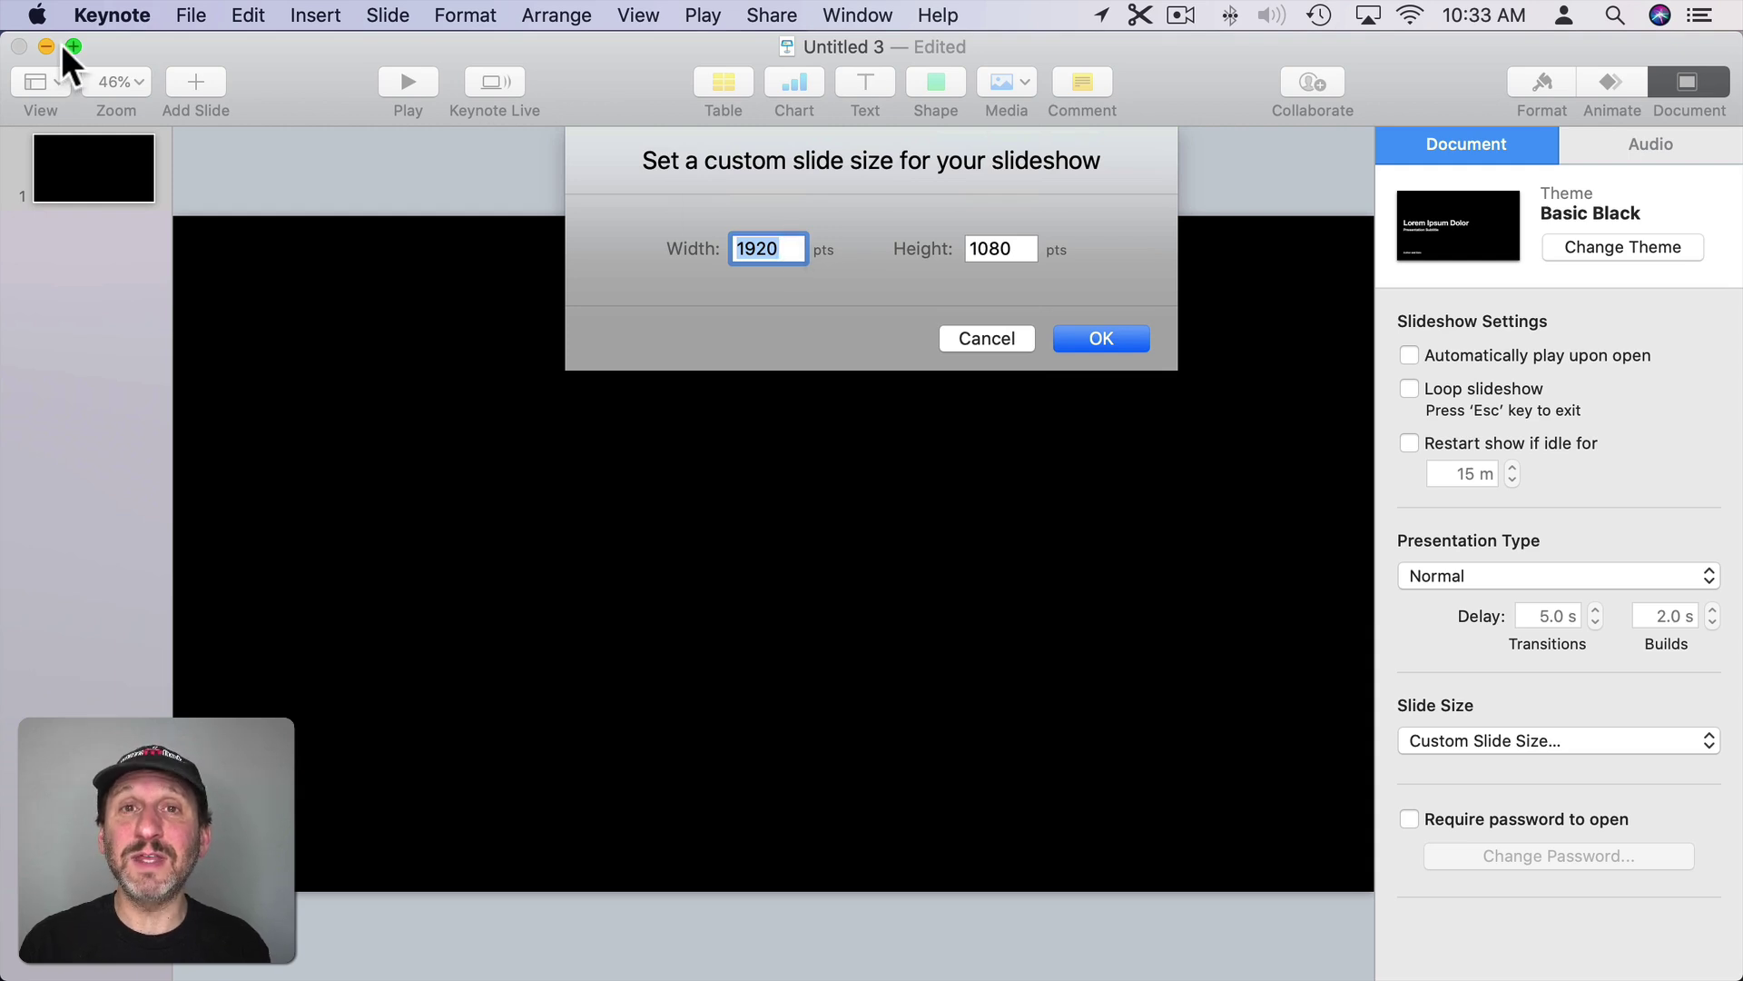
type("7151")
key("Tab")
type("4773")
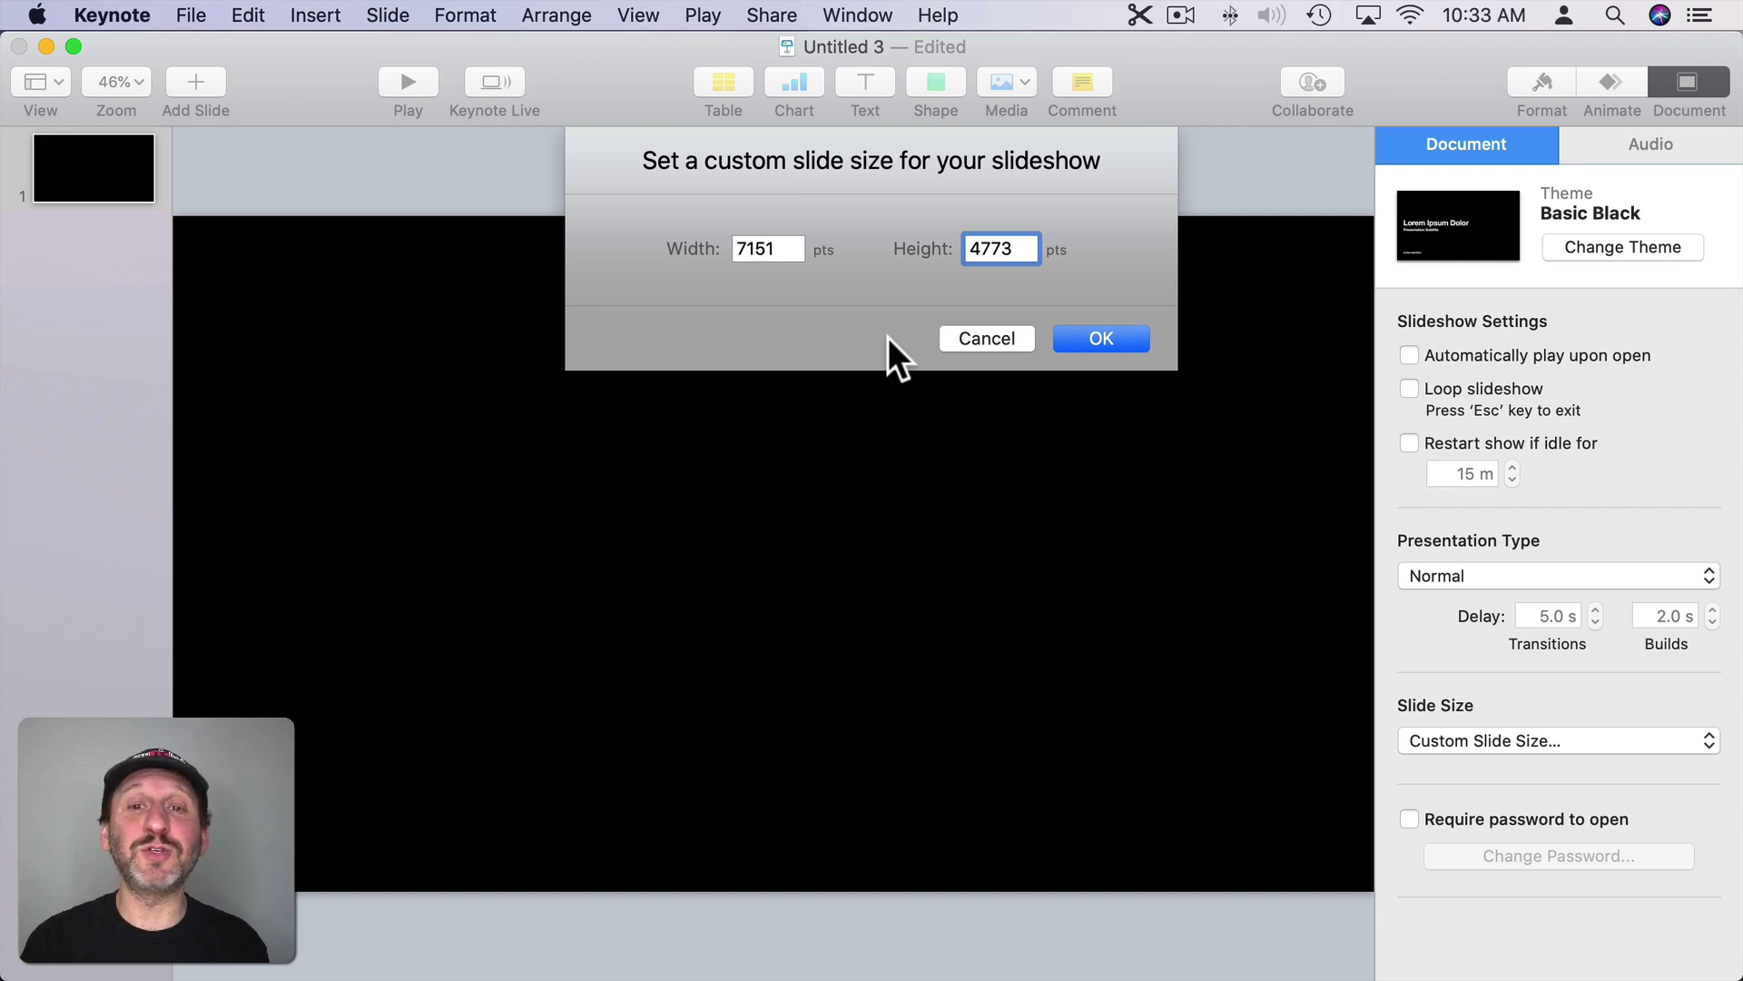
left_click(1096, 339)
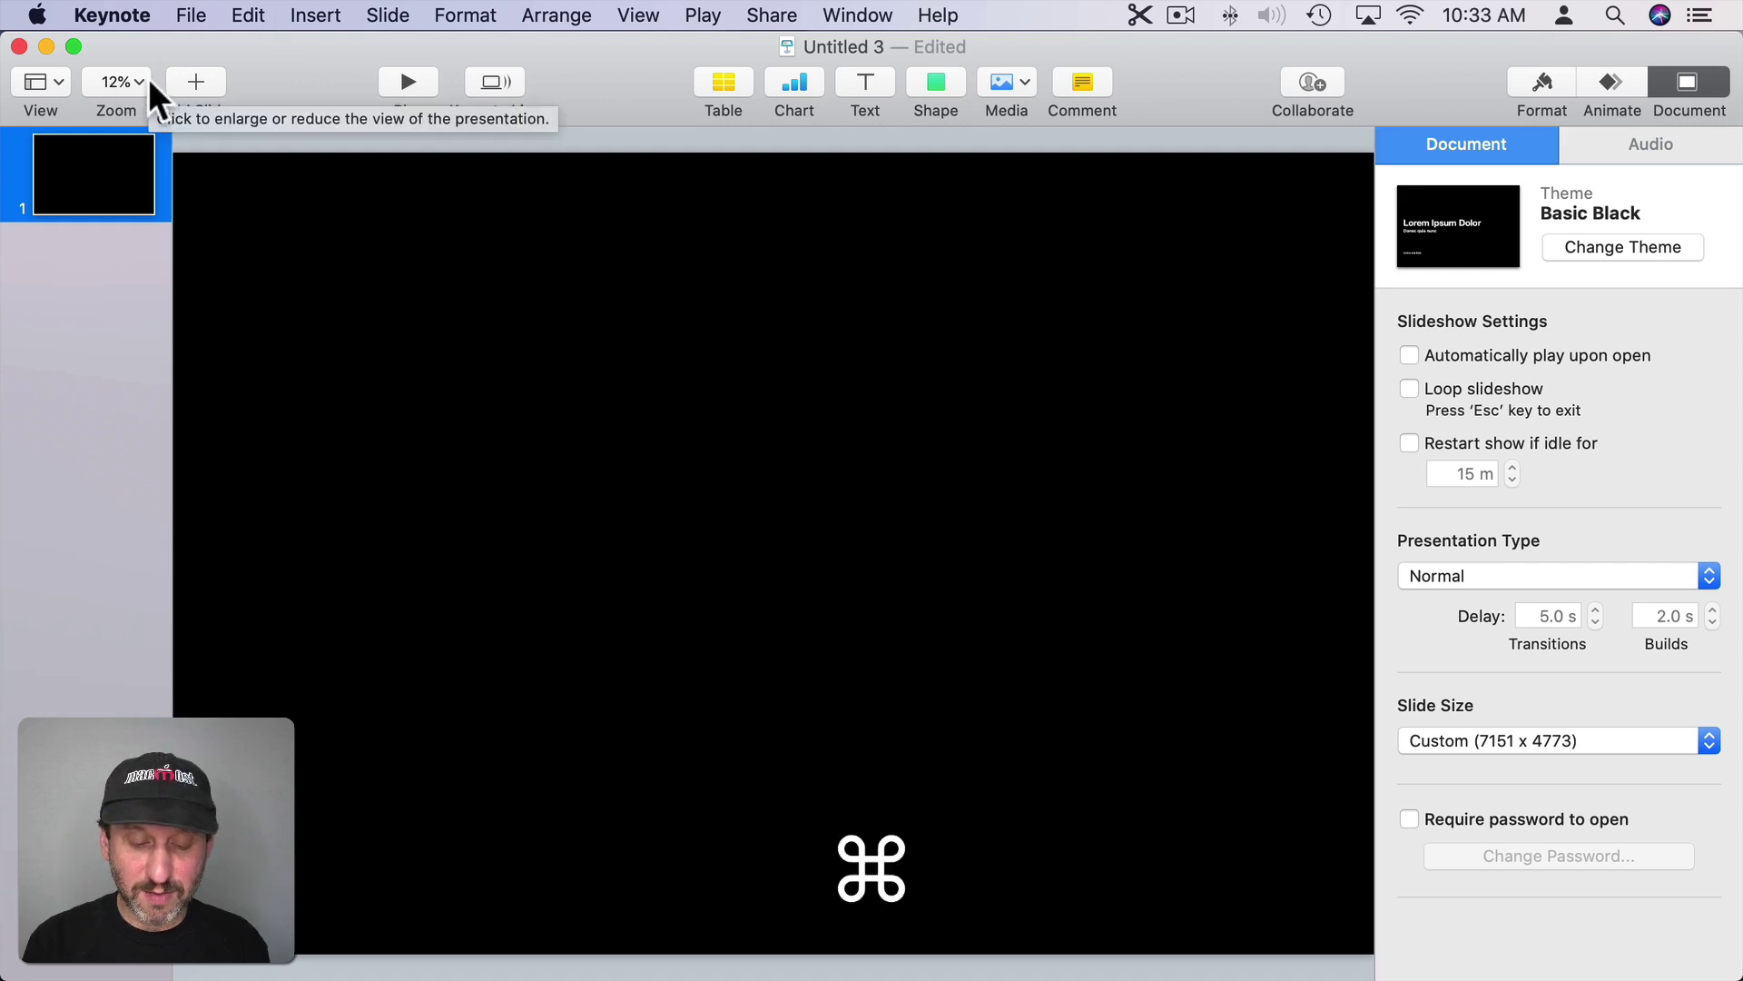
key("super+shift+comma")
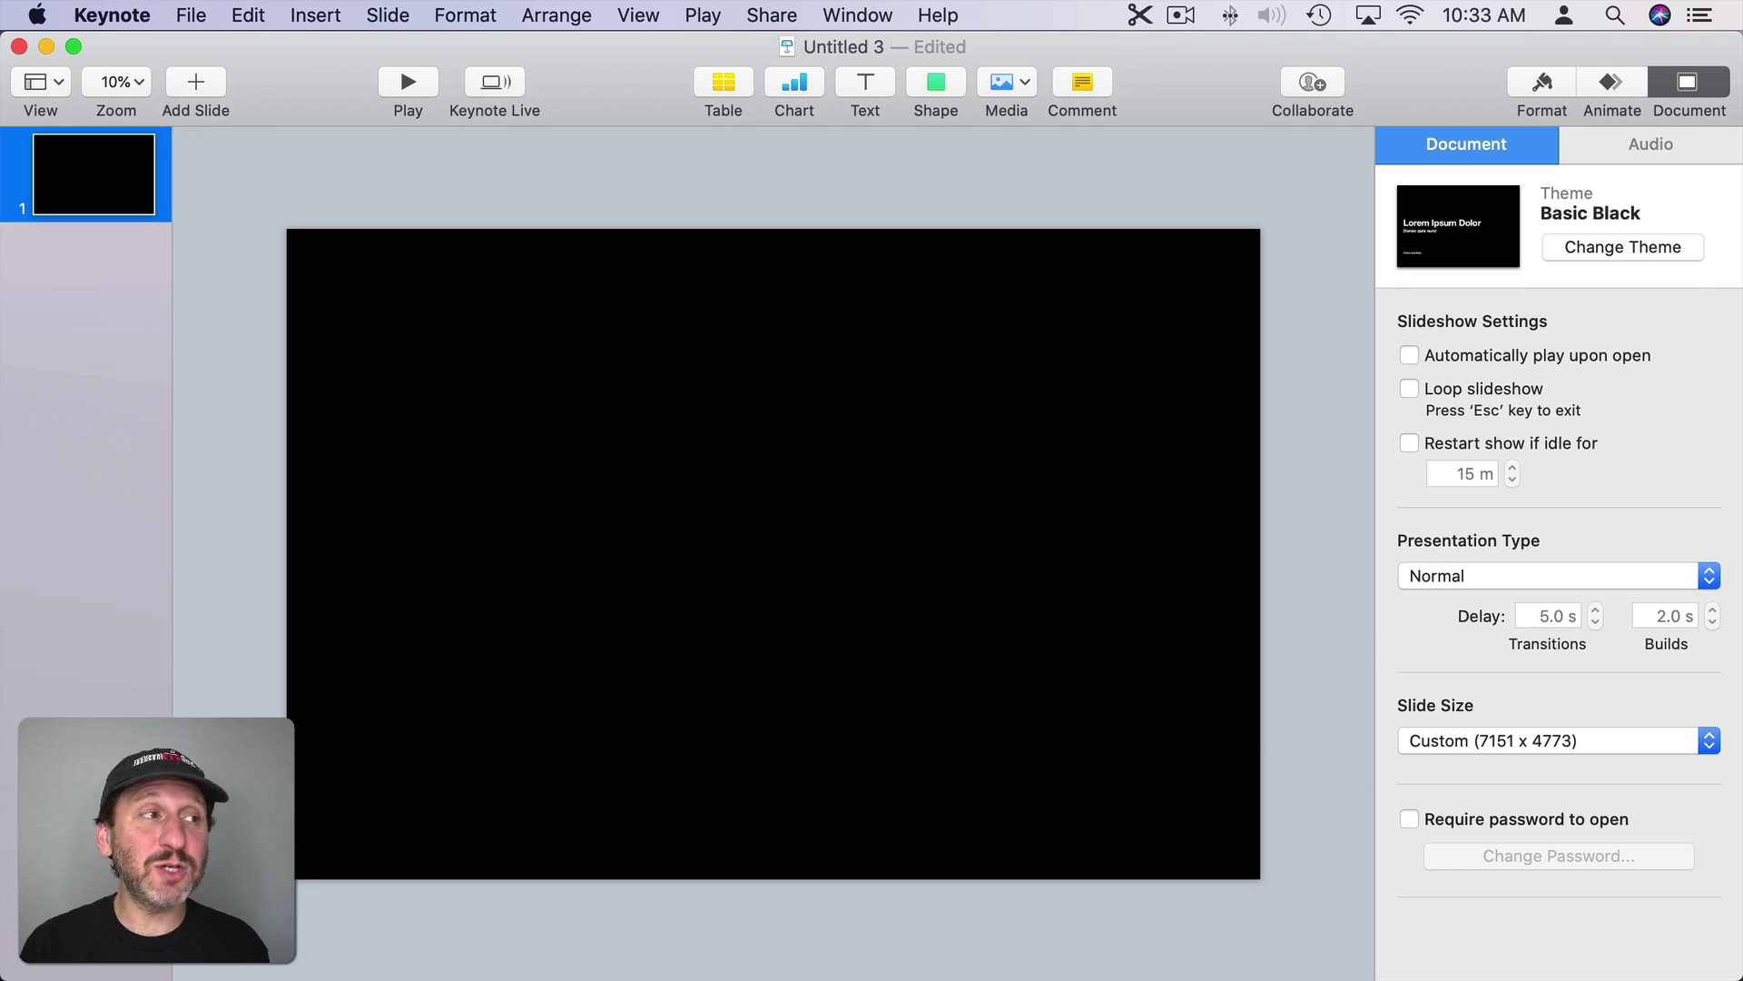
- Drop woman.jpeg from Finder onto the slide so the profile photo fills it
left_click_drag(377, 237, 796, 571)
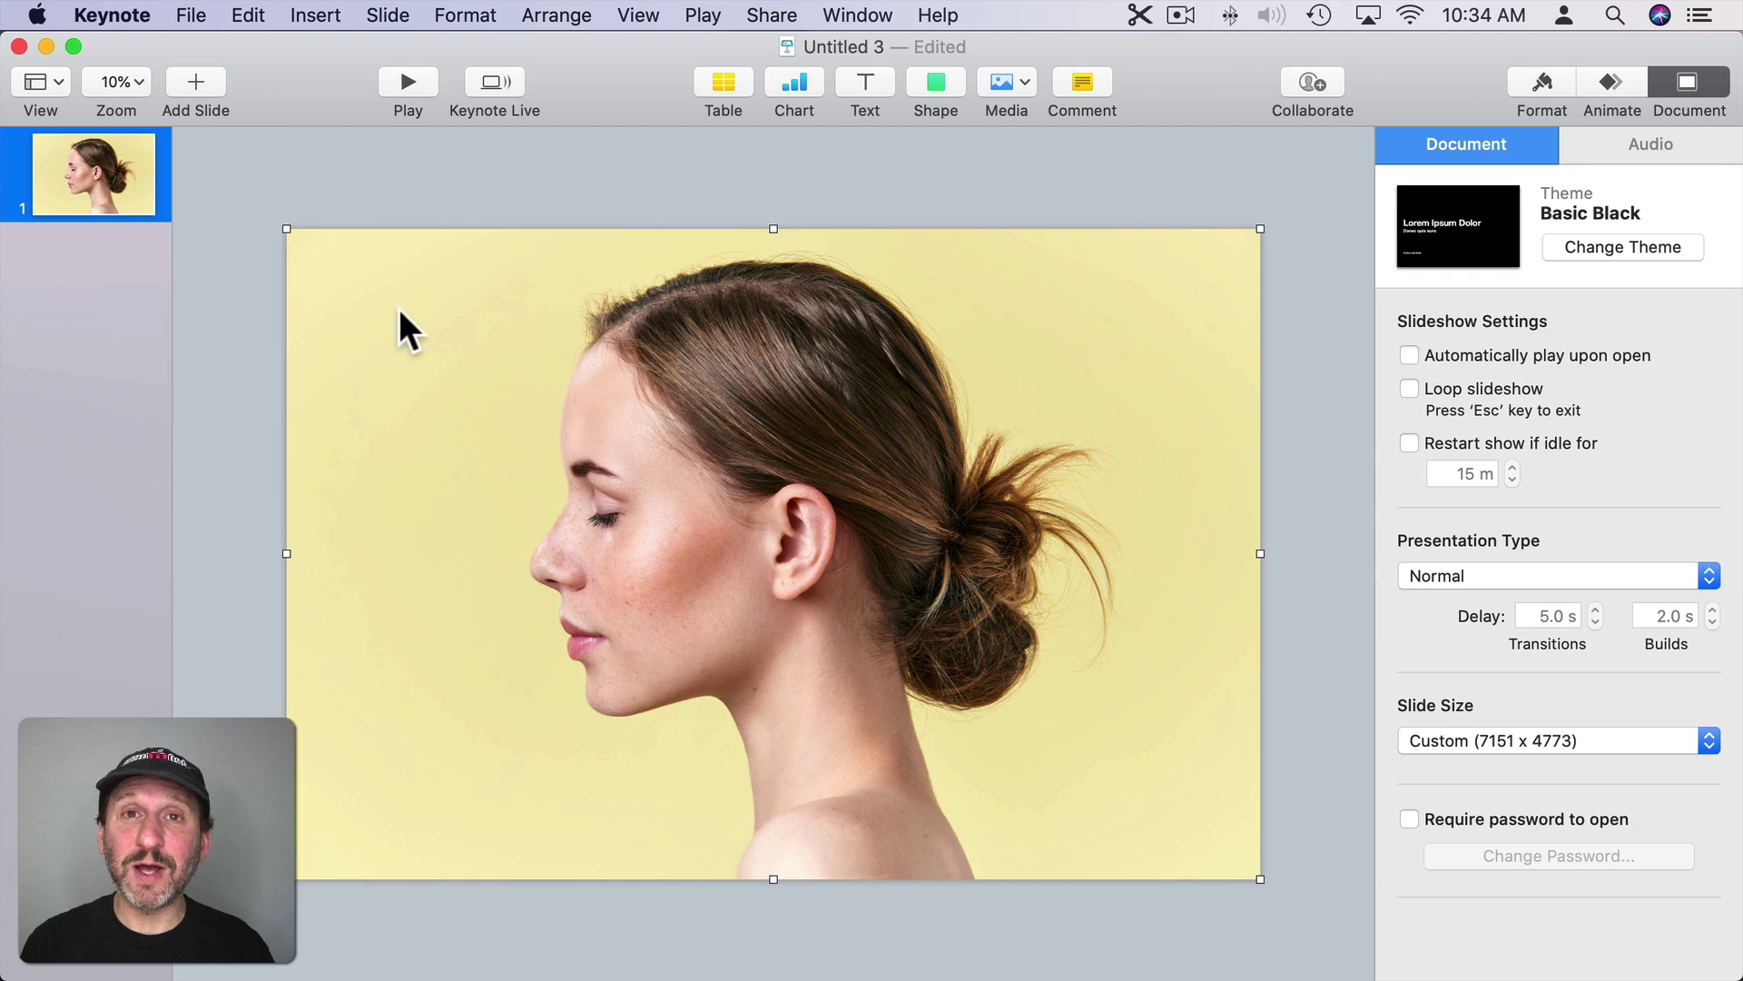
- Try Instant Alpha on the yellow background, then Reset to keep the backdrop intact
left_click(1535, 82)
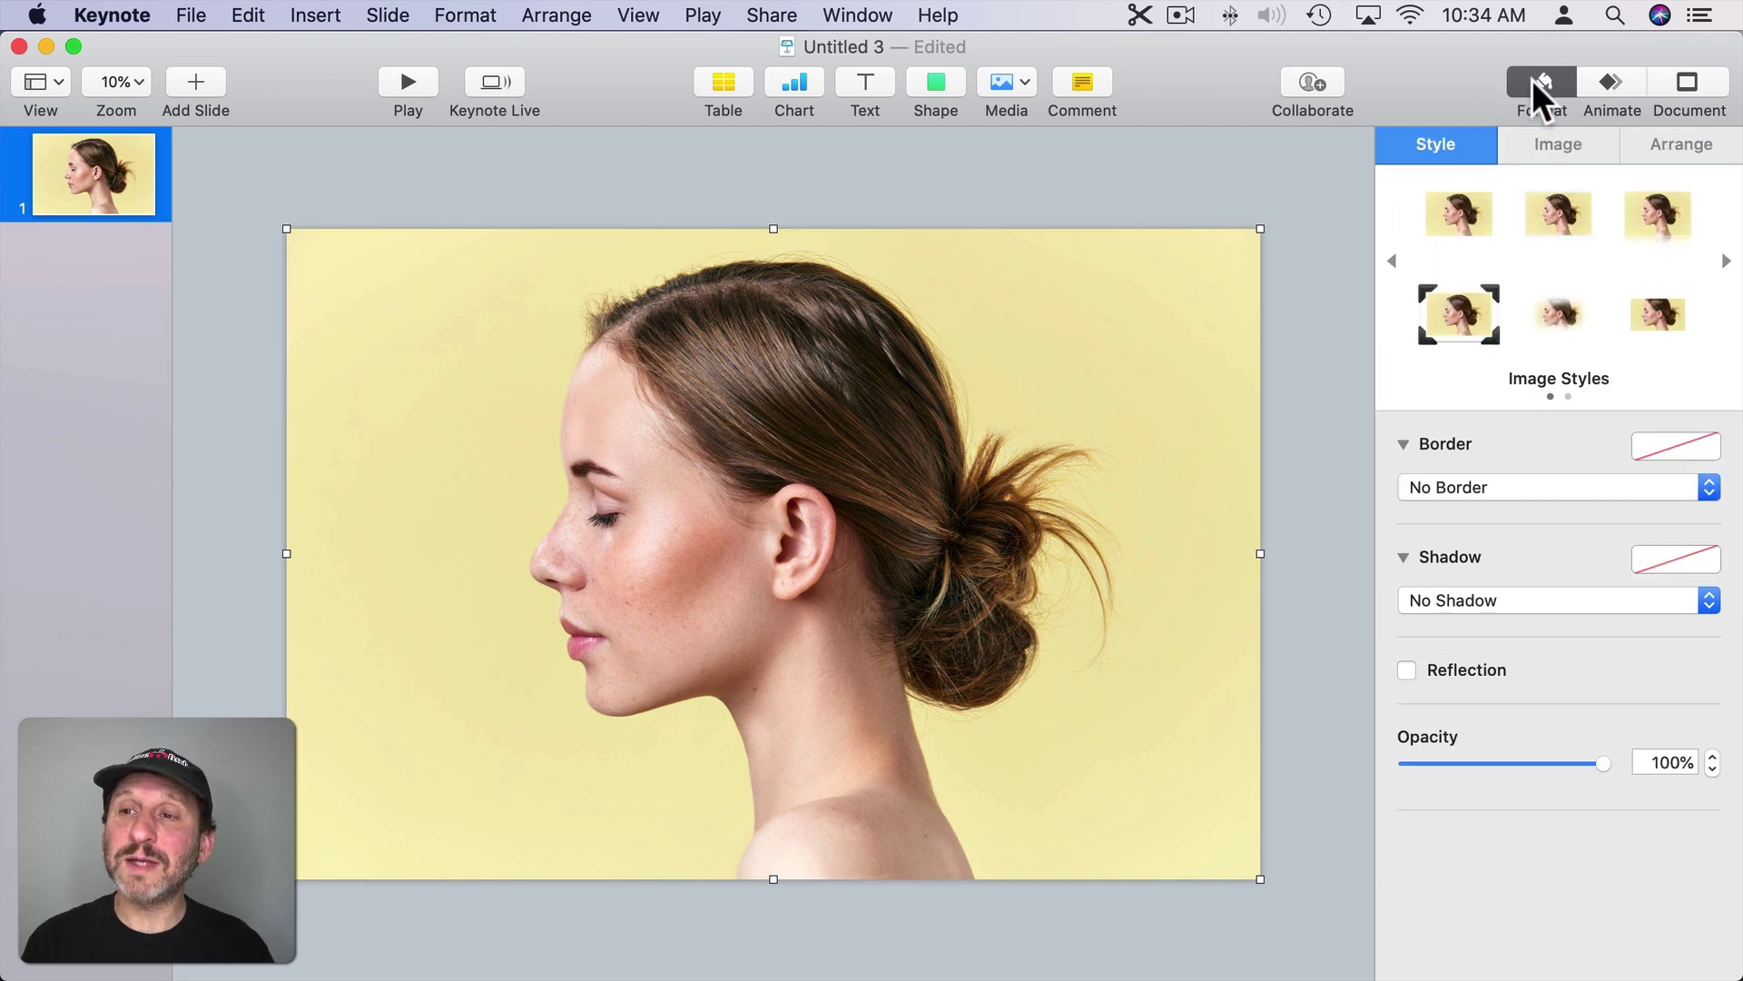
left_click(1564, 150)
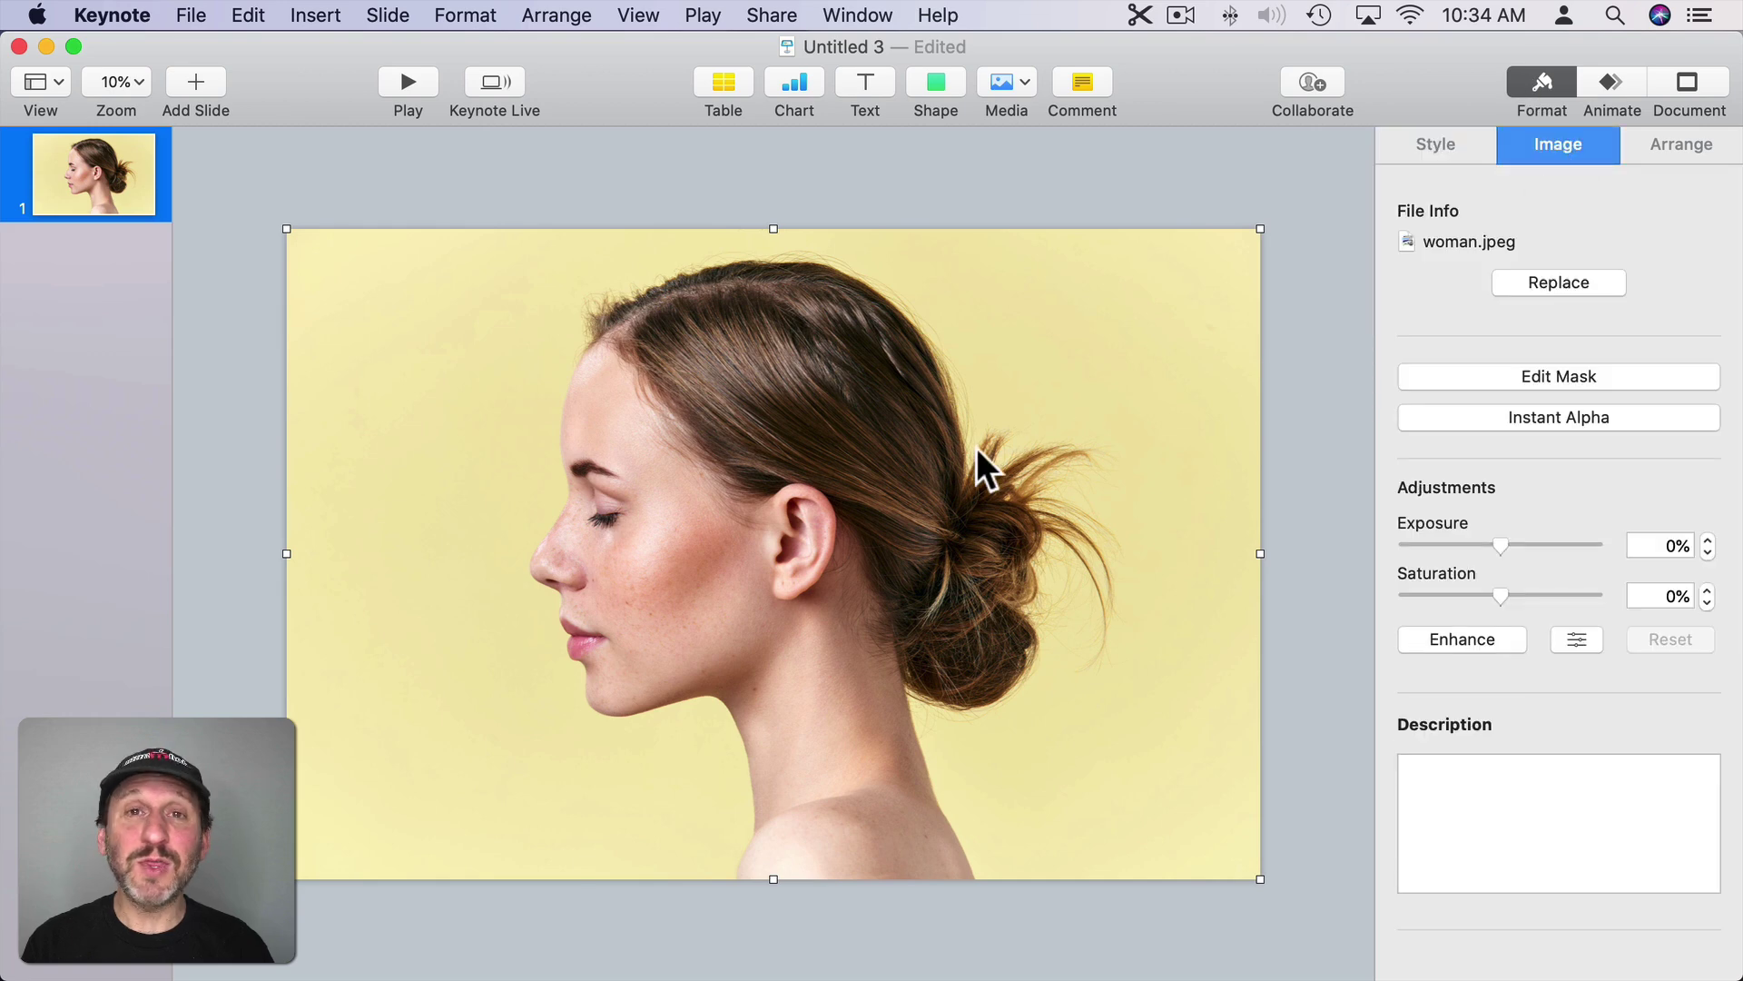
left_click(1628, 414)
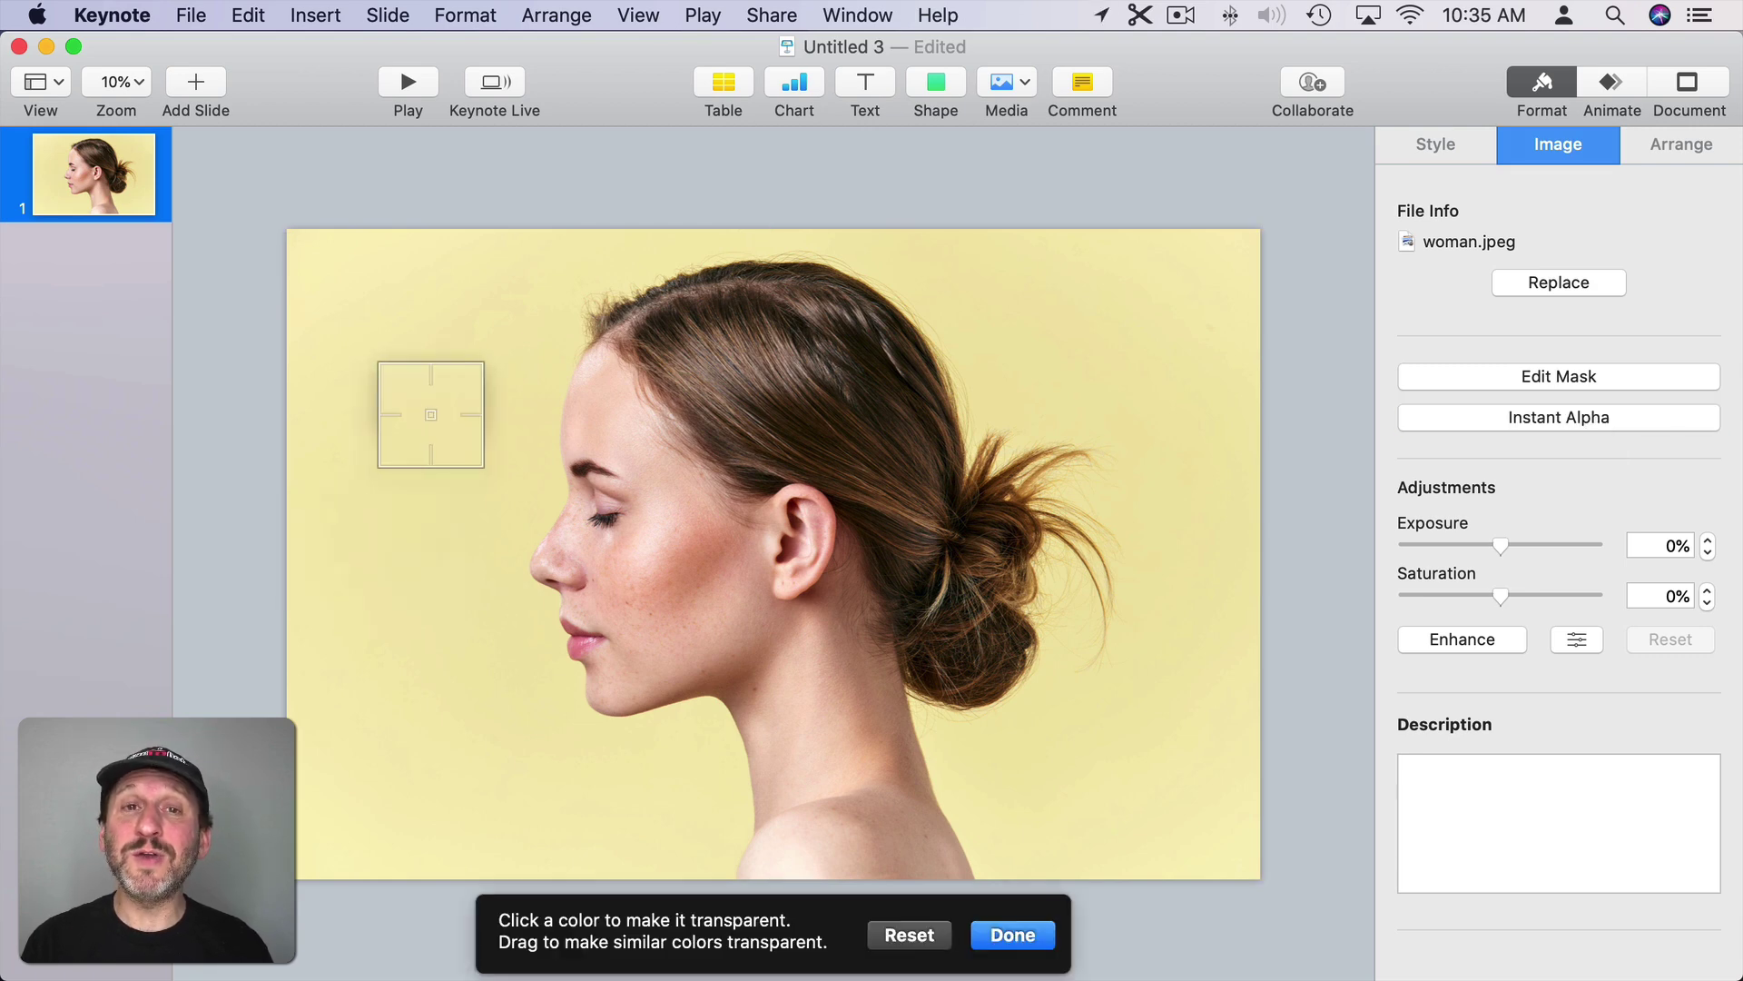
mouse_move(430, 415)
left_mouse_down()
mouse_move(437, 461)
mouse_move(431, 444)
left_mouse_up()
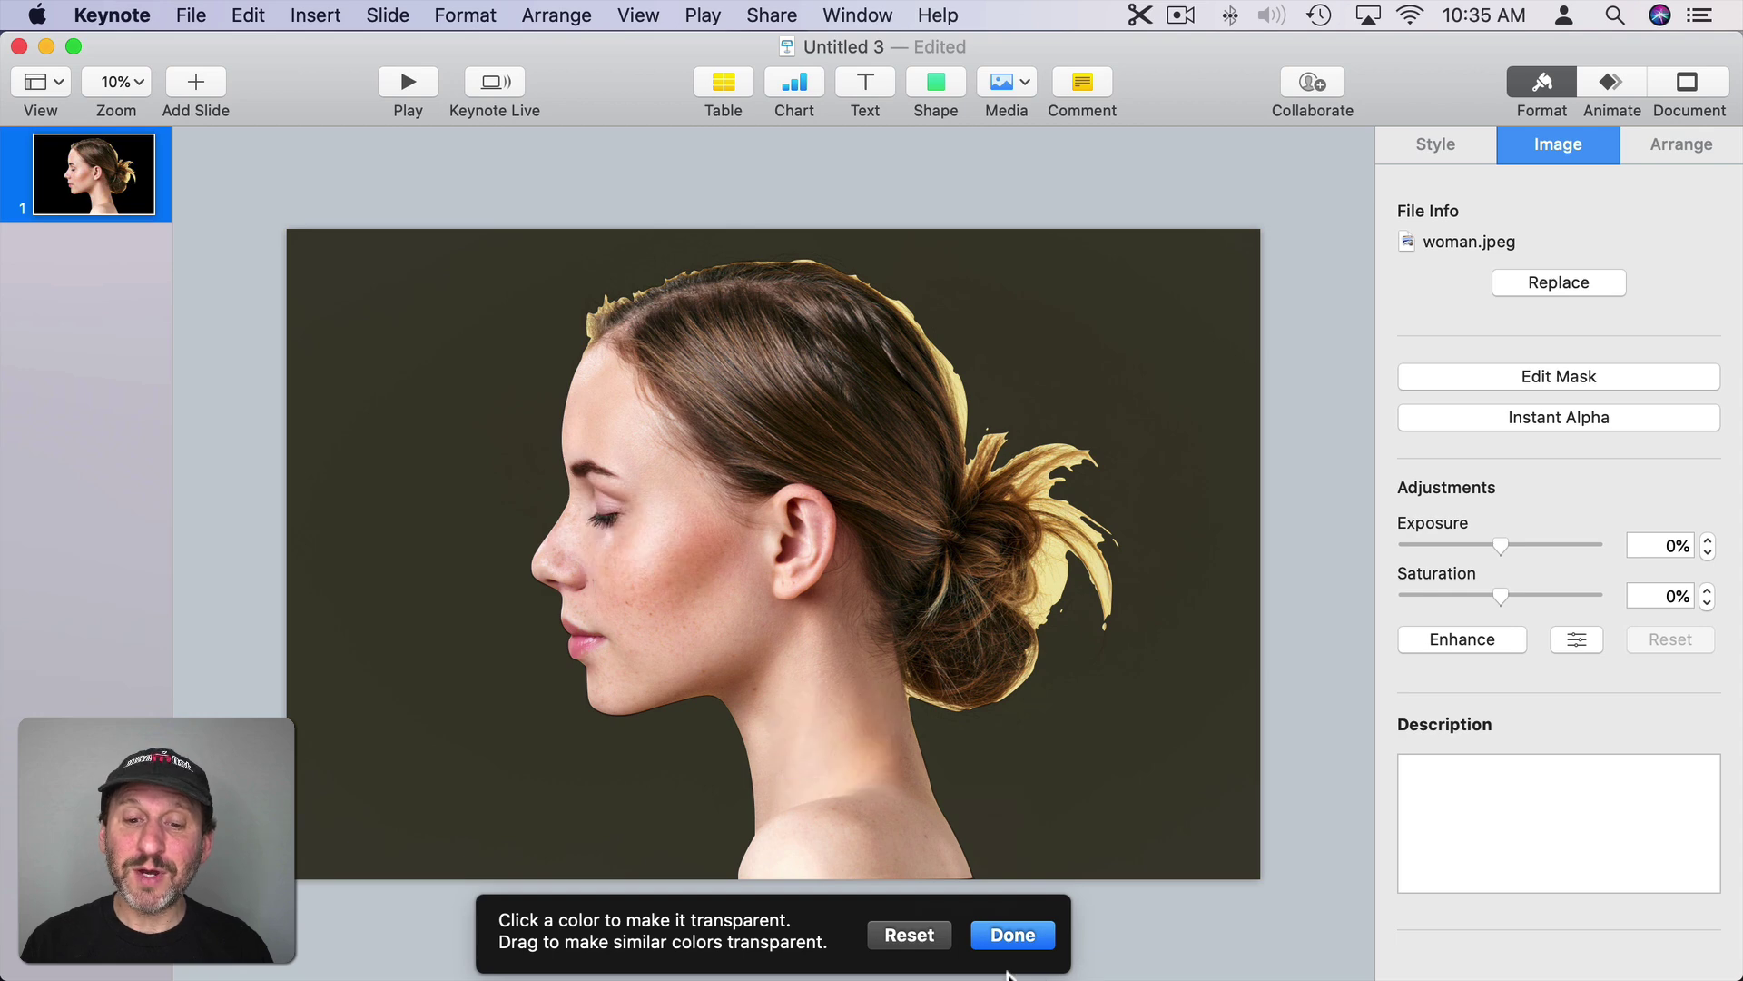
left_click(939, 940)
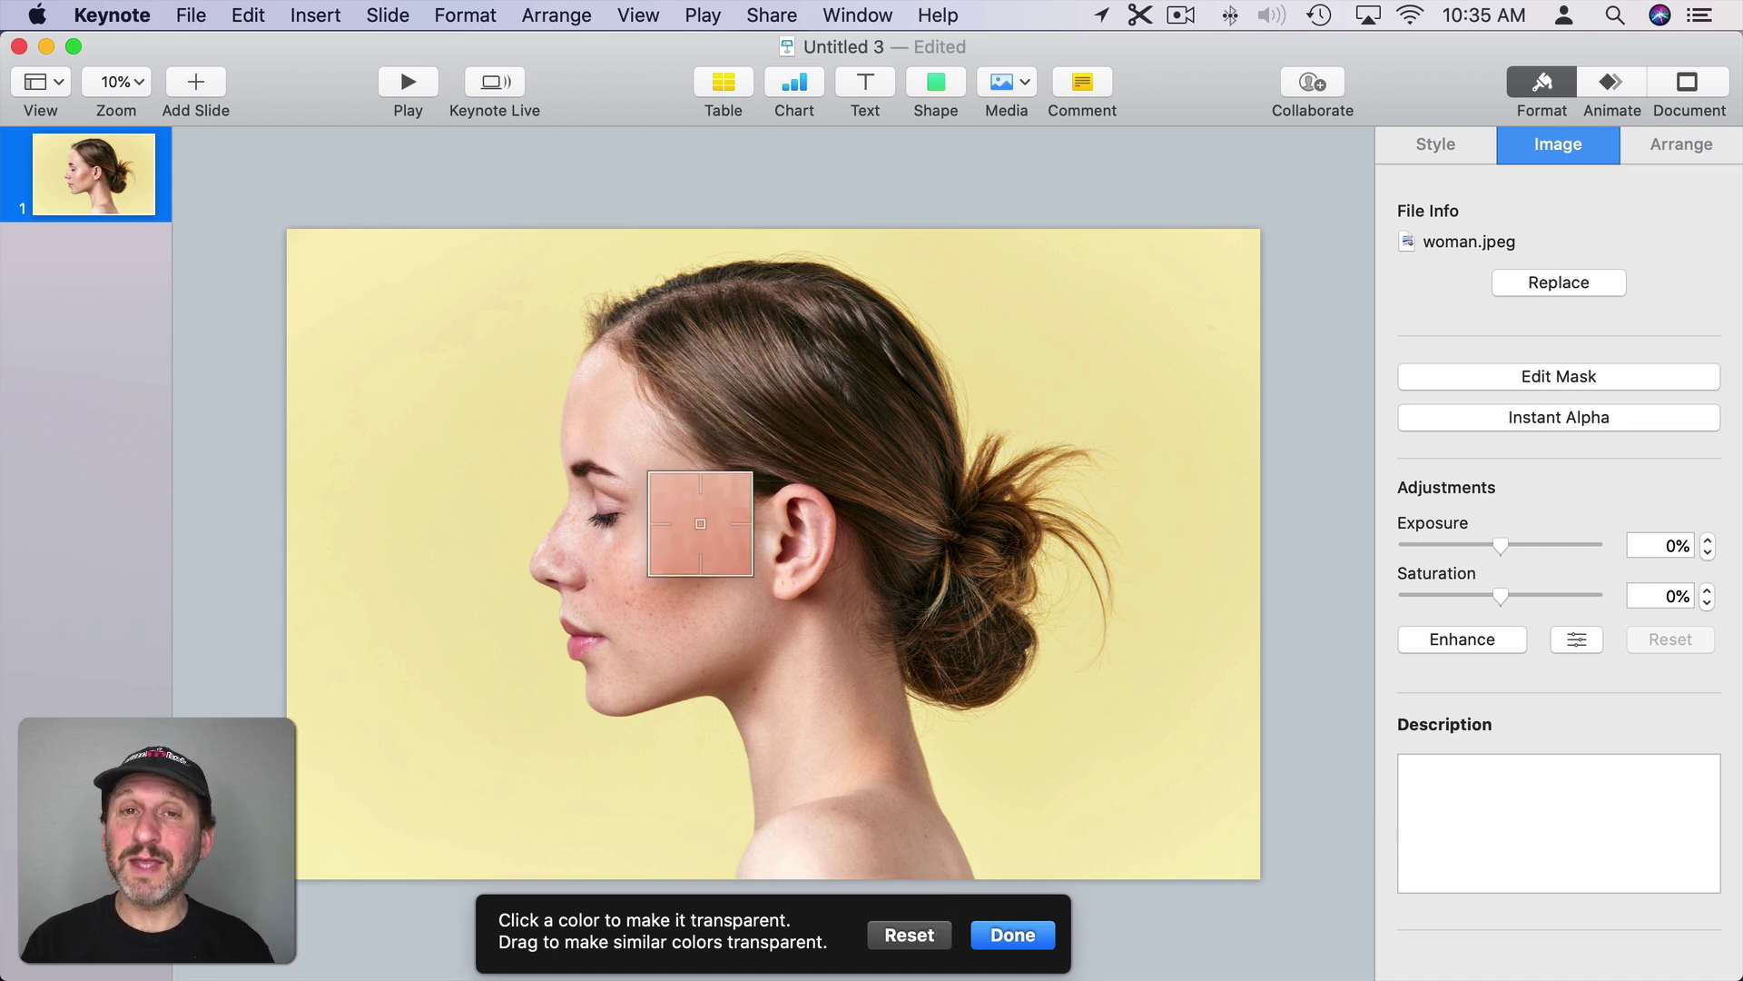
- Make the face, hair and neck skin tones transparent with Instant Alpha
left_click(647, 459)
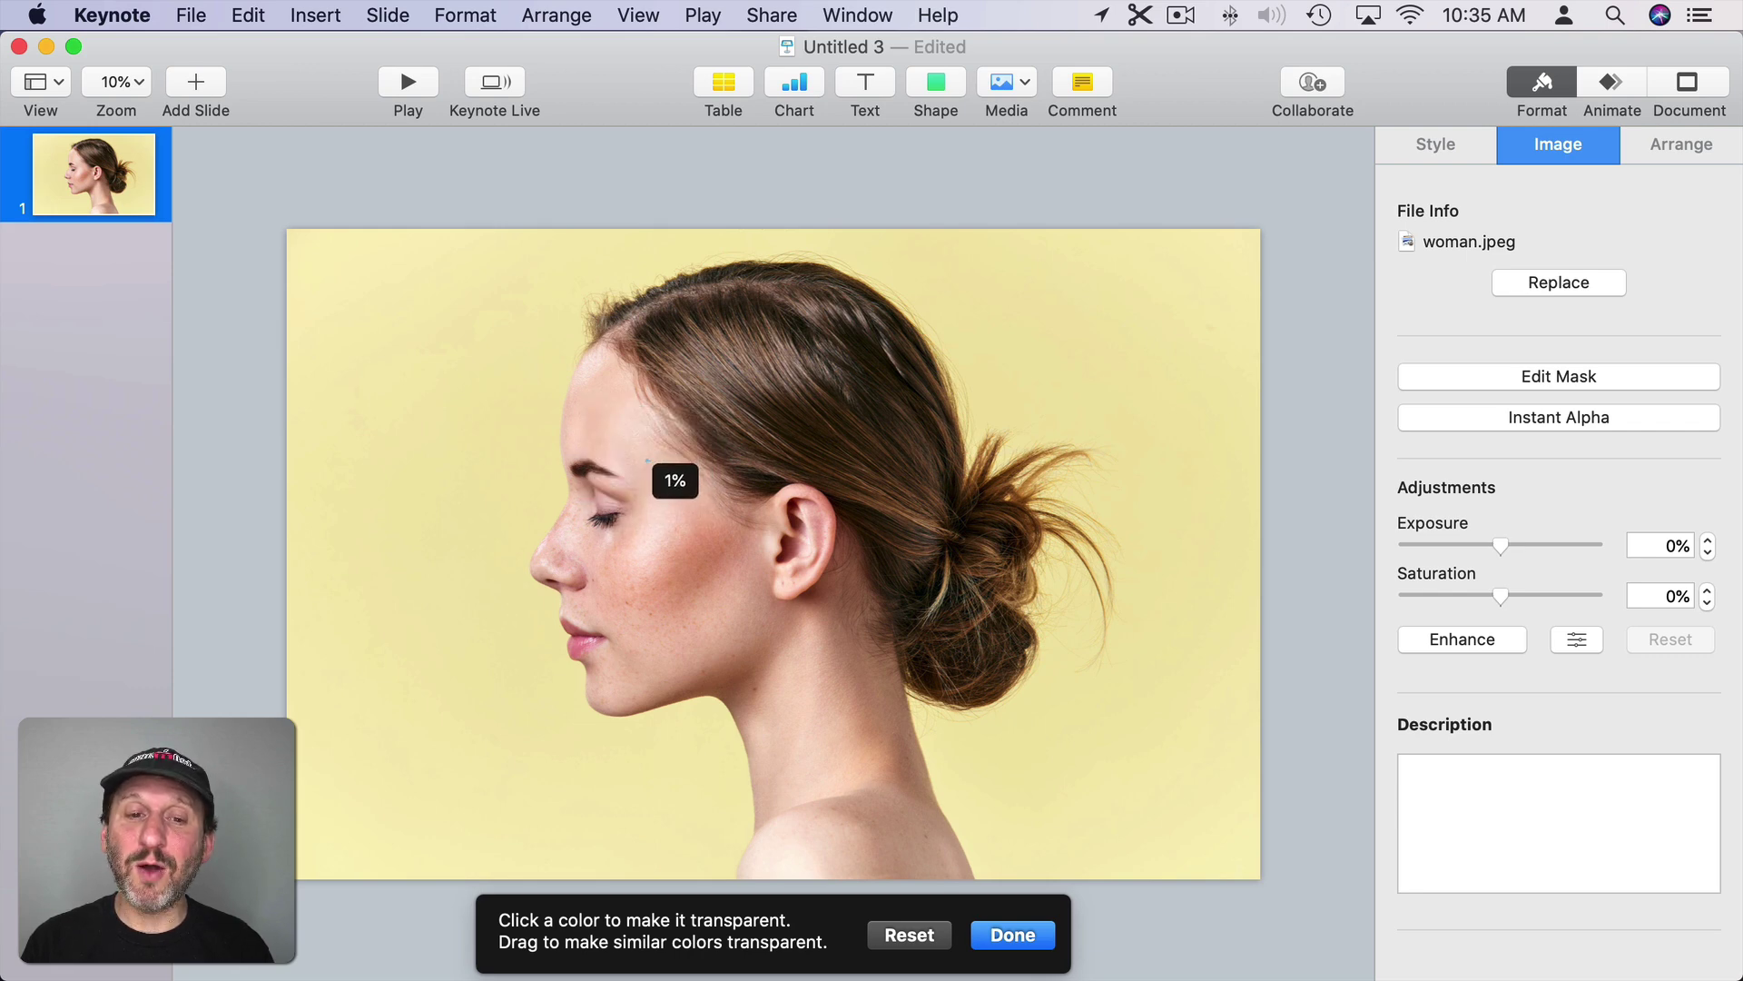
left_click_drag(648, 459, 680, 478)
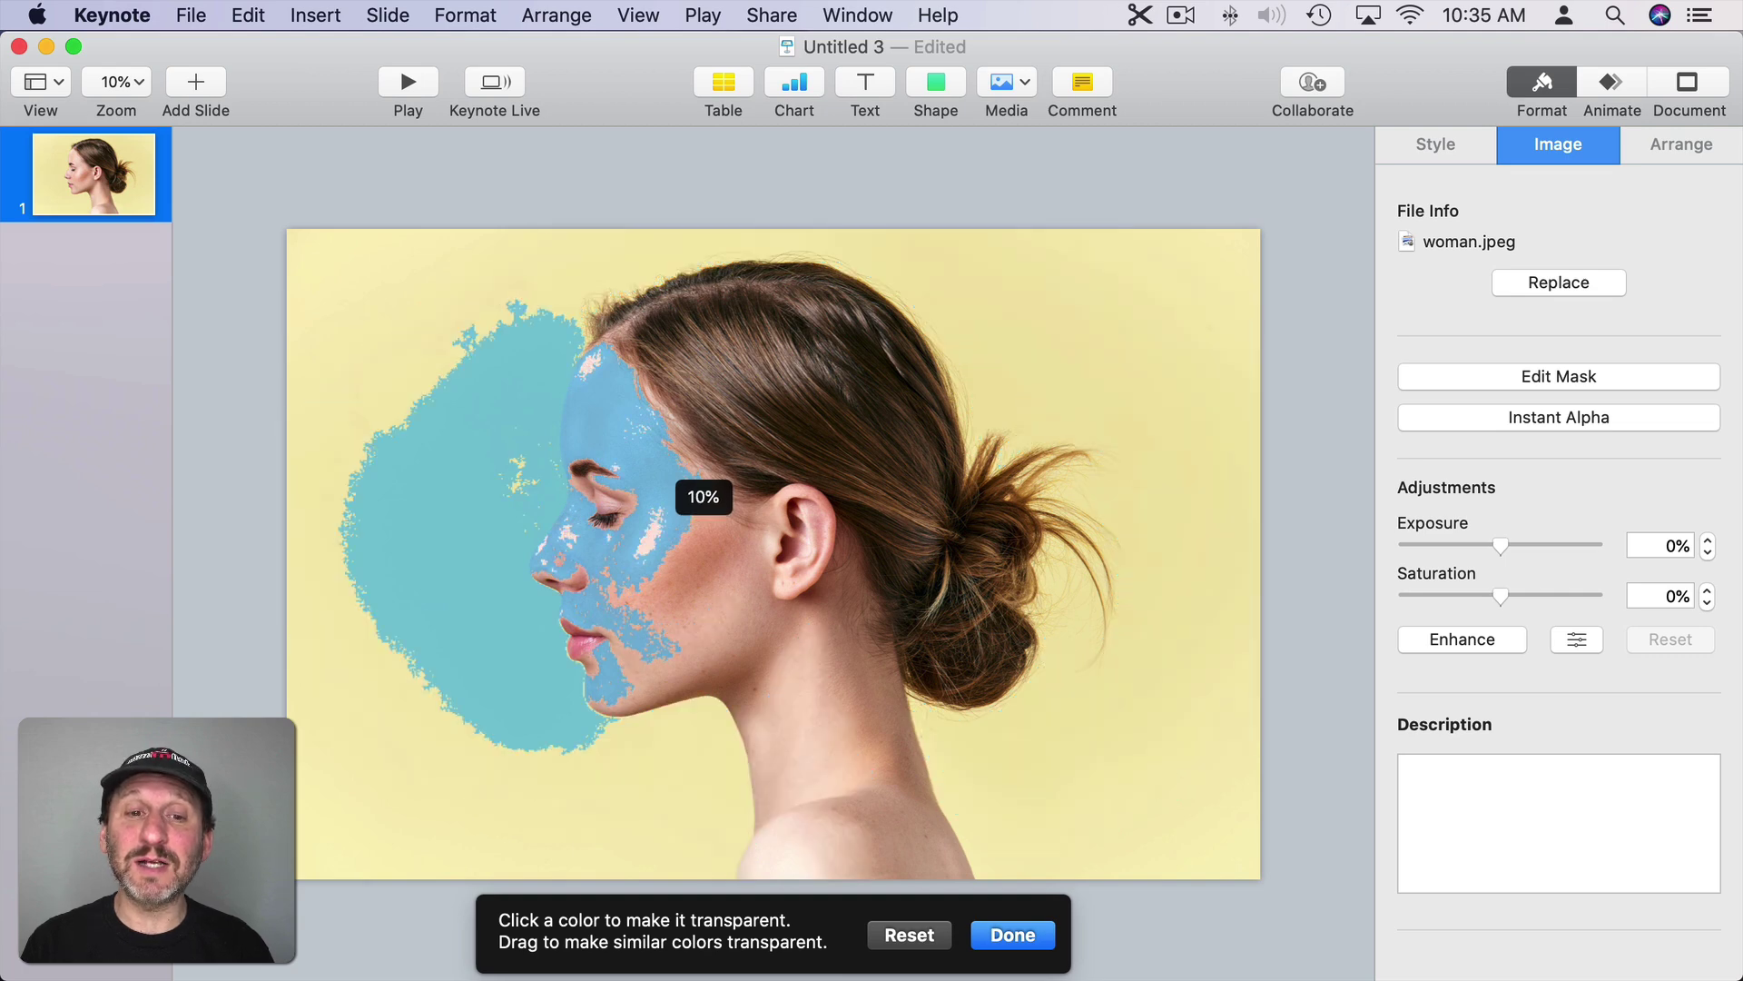
left_click_drag(704, 498, 688, 491)
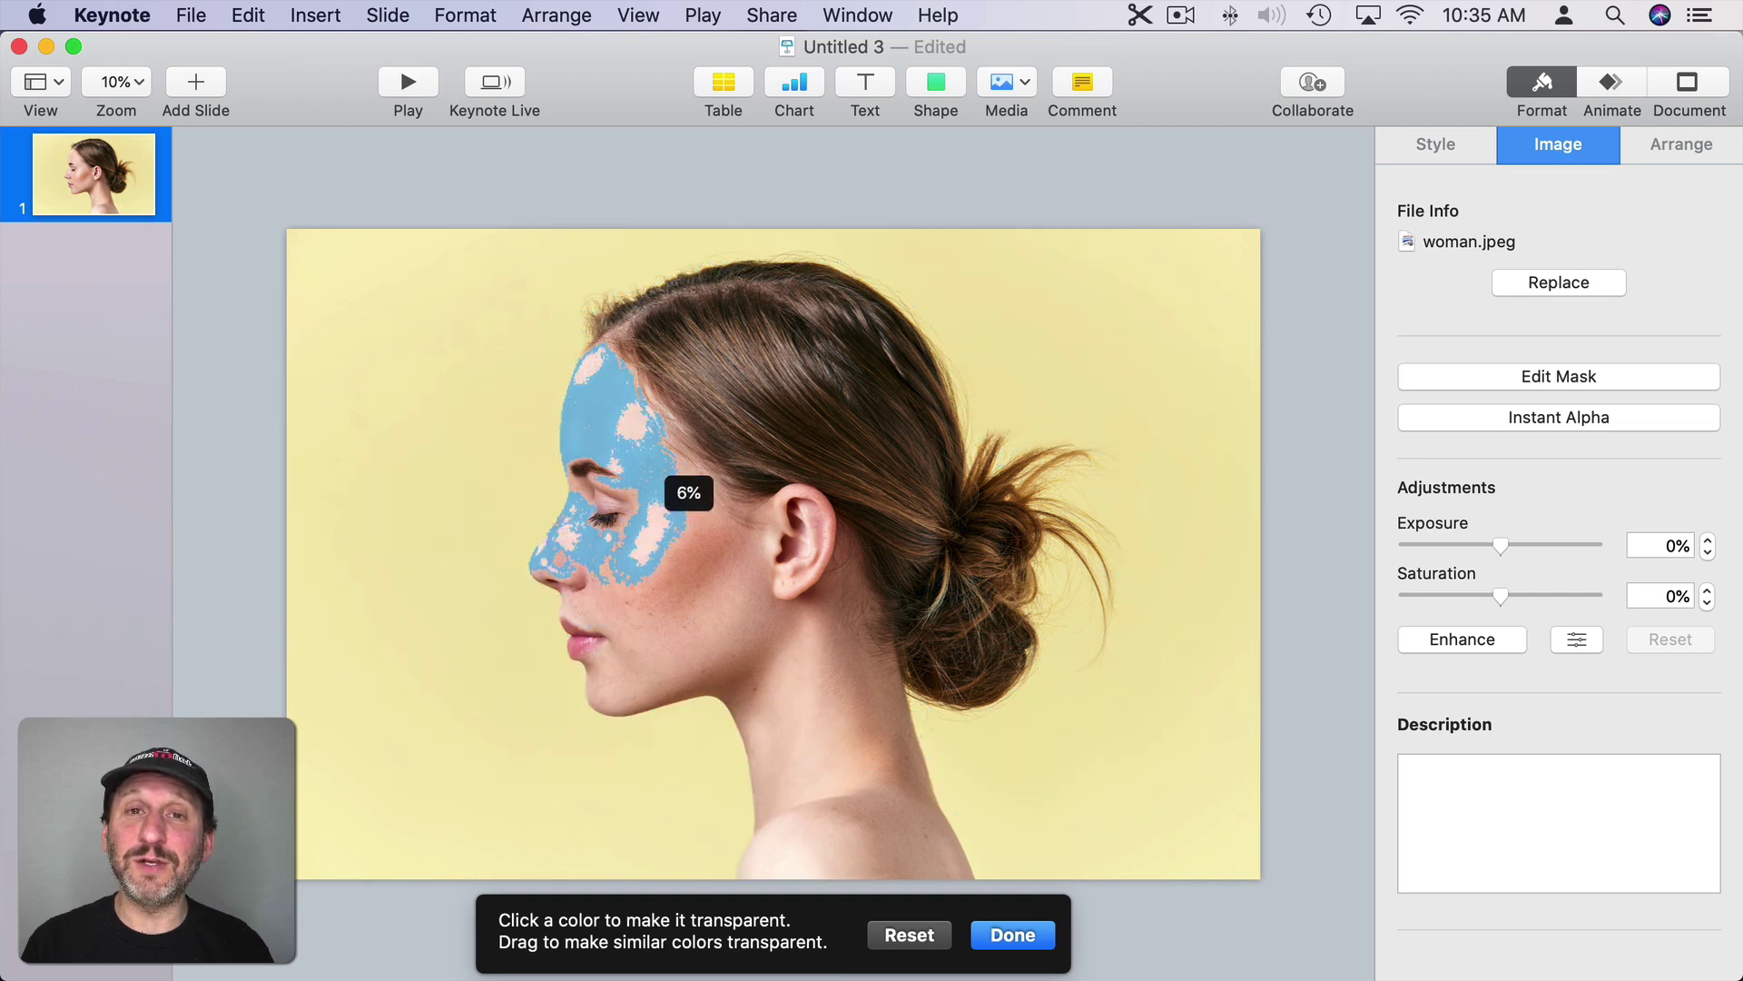
left_click_drag(689, 492, 682, 545)
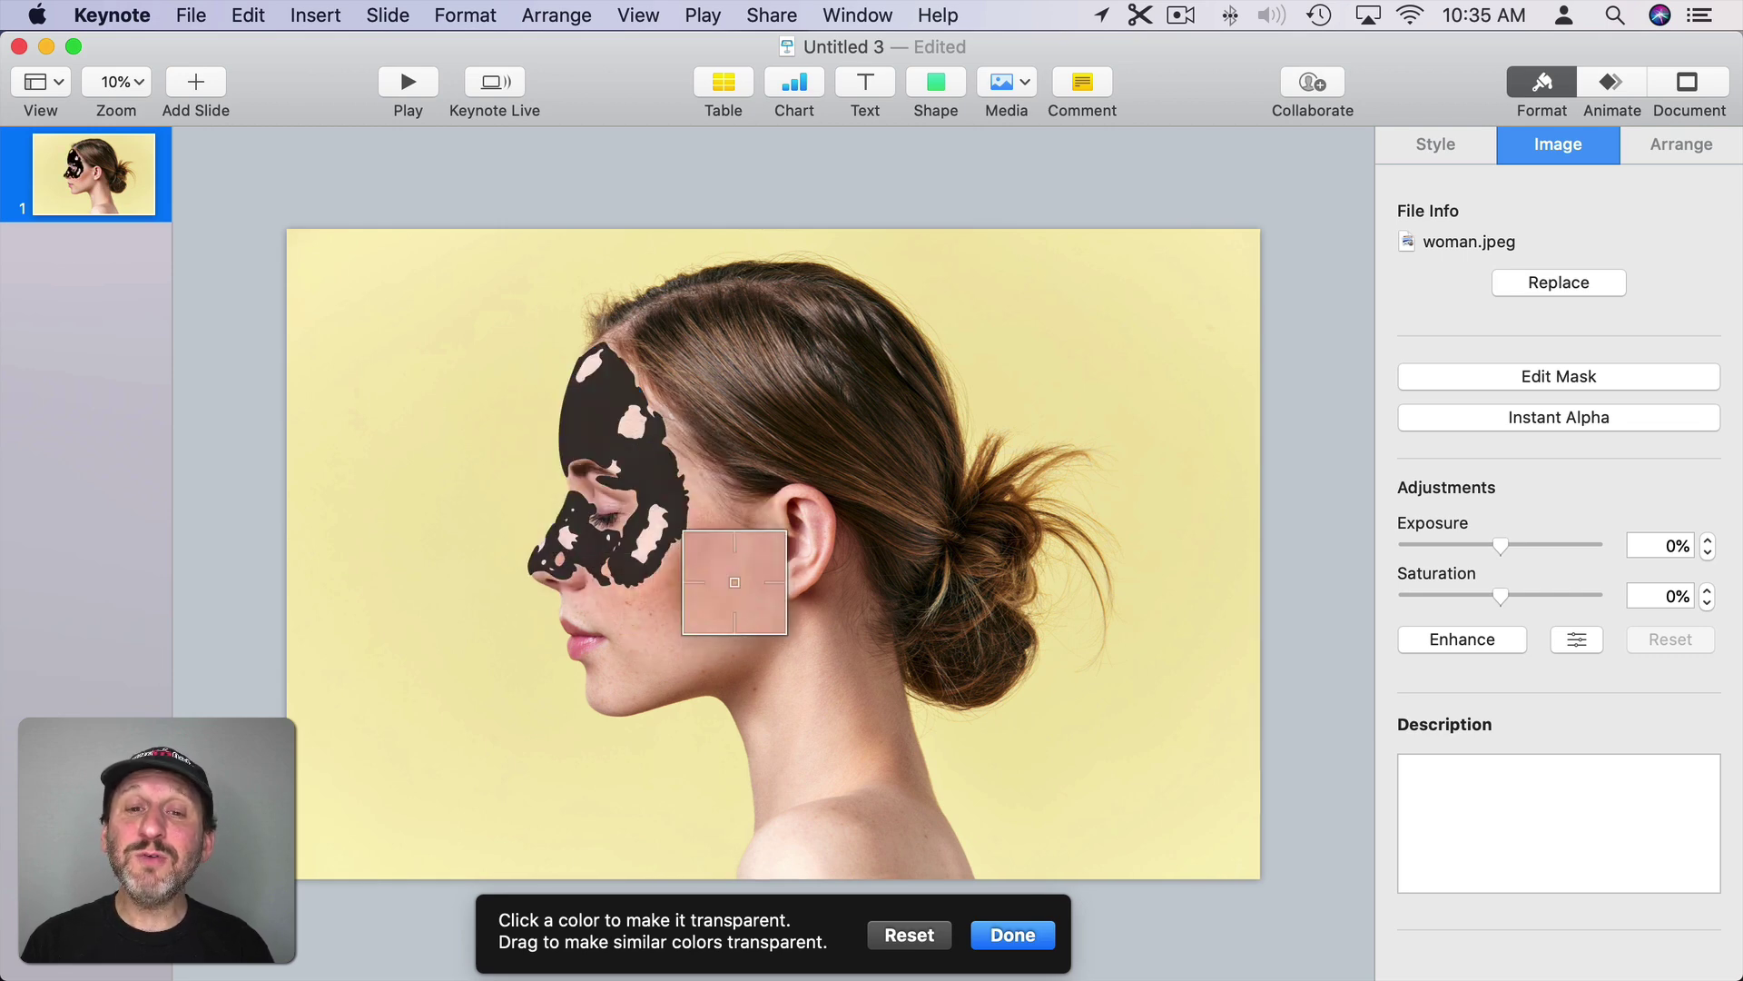
left_click_drag(734, 581, 770, 619)
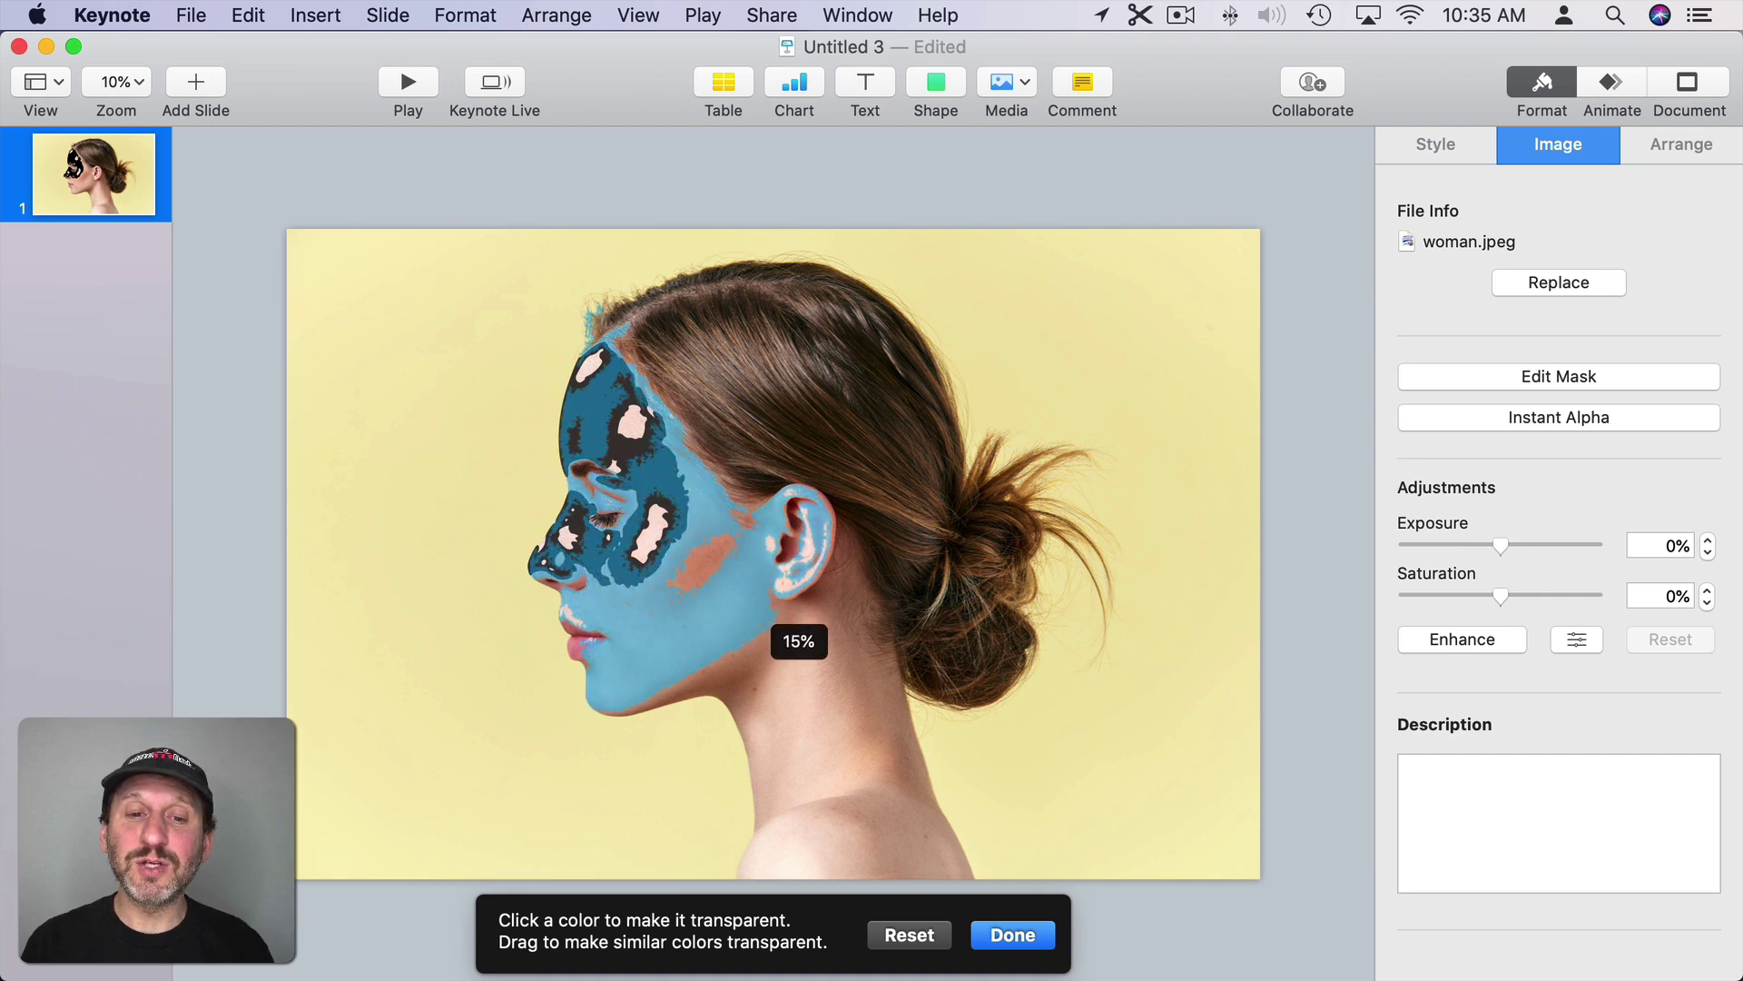
mouse_move(769, 620)
left_mouse_down()
mouse_move(796, 637)
mouse_move(778, 565)
left_mouse_up()
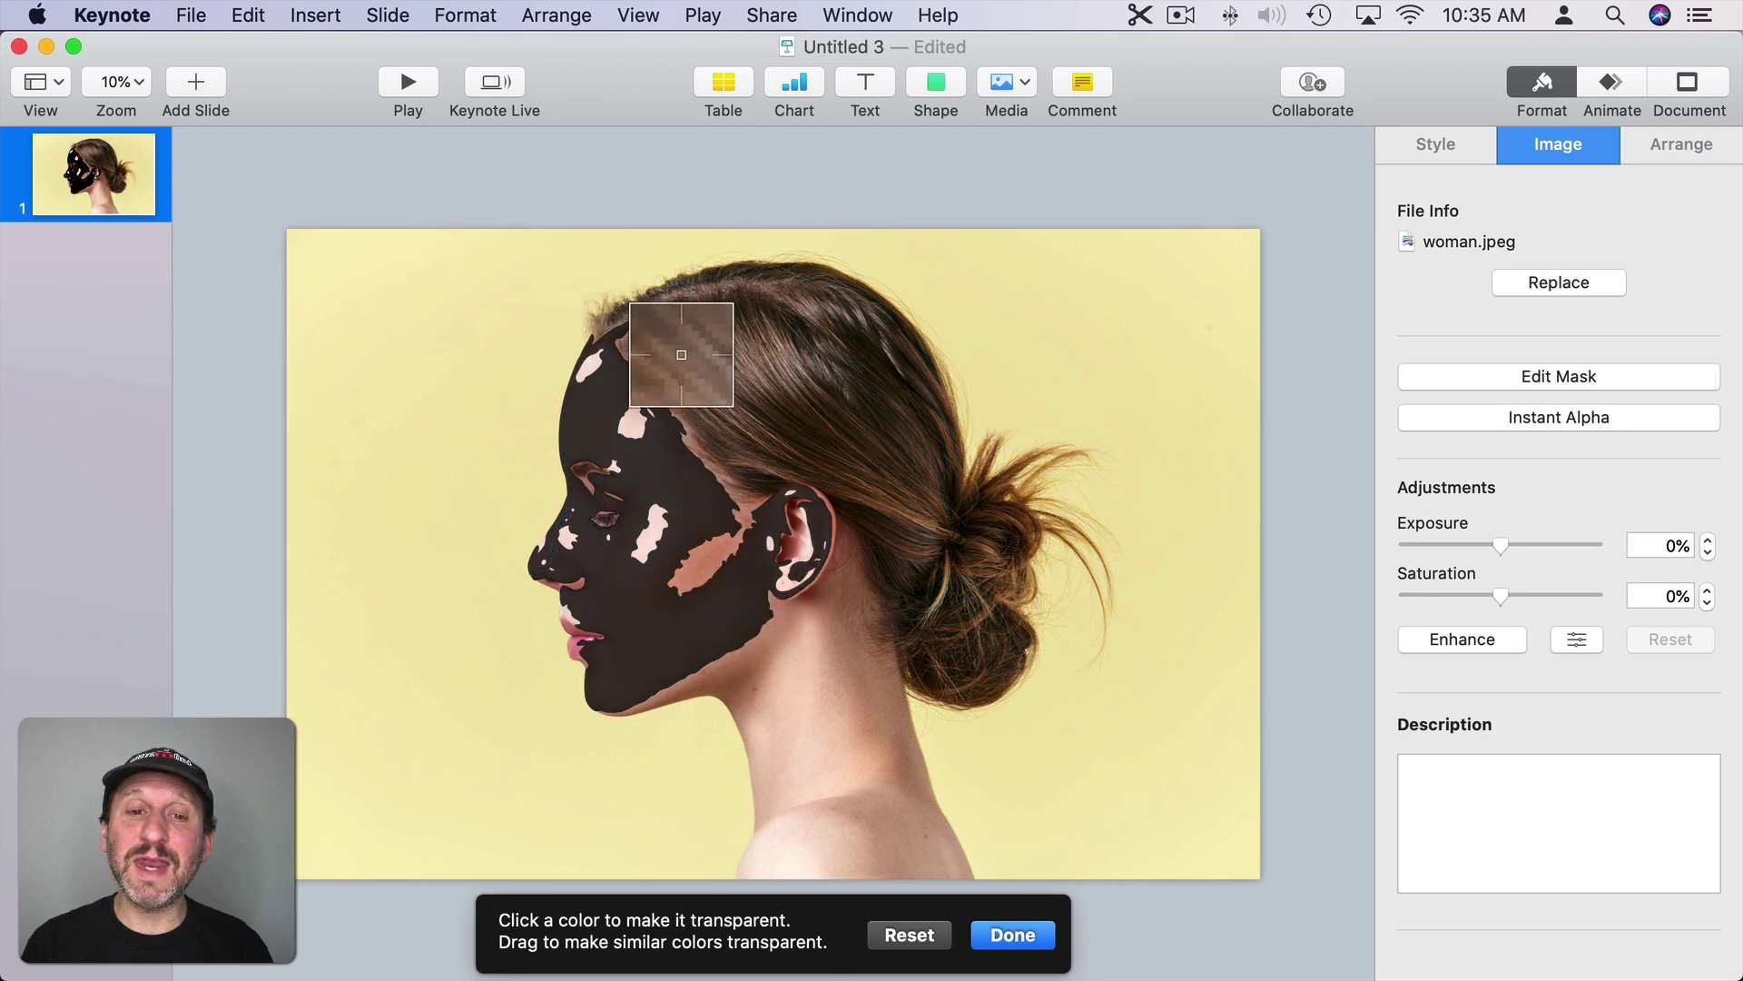
left_click_drag(839, 396, 885, 463)
left_click_drag(733, 372, 821, 416)
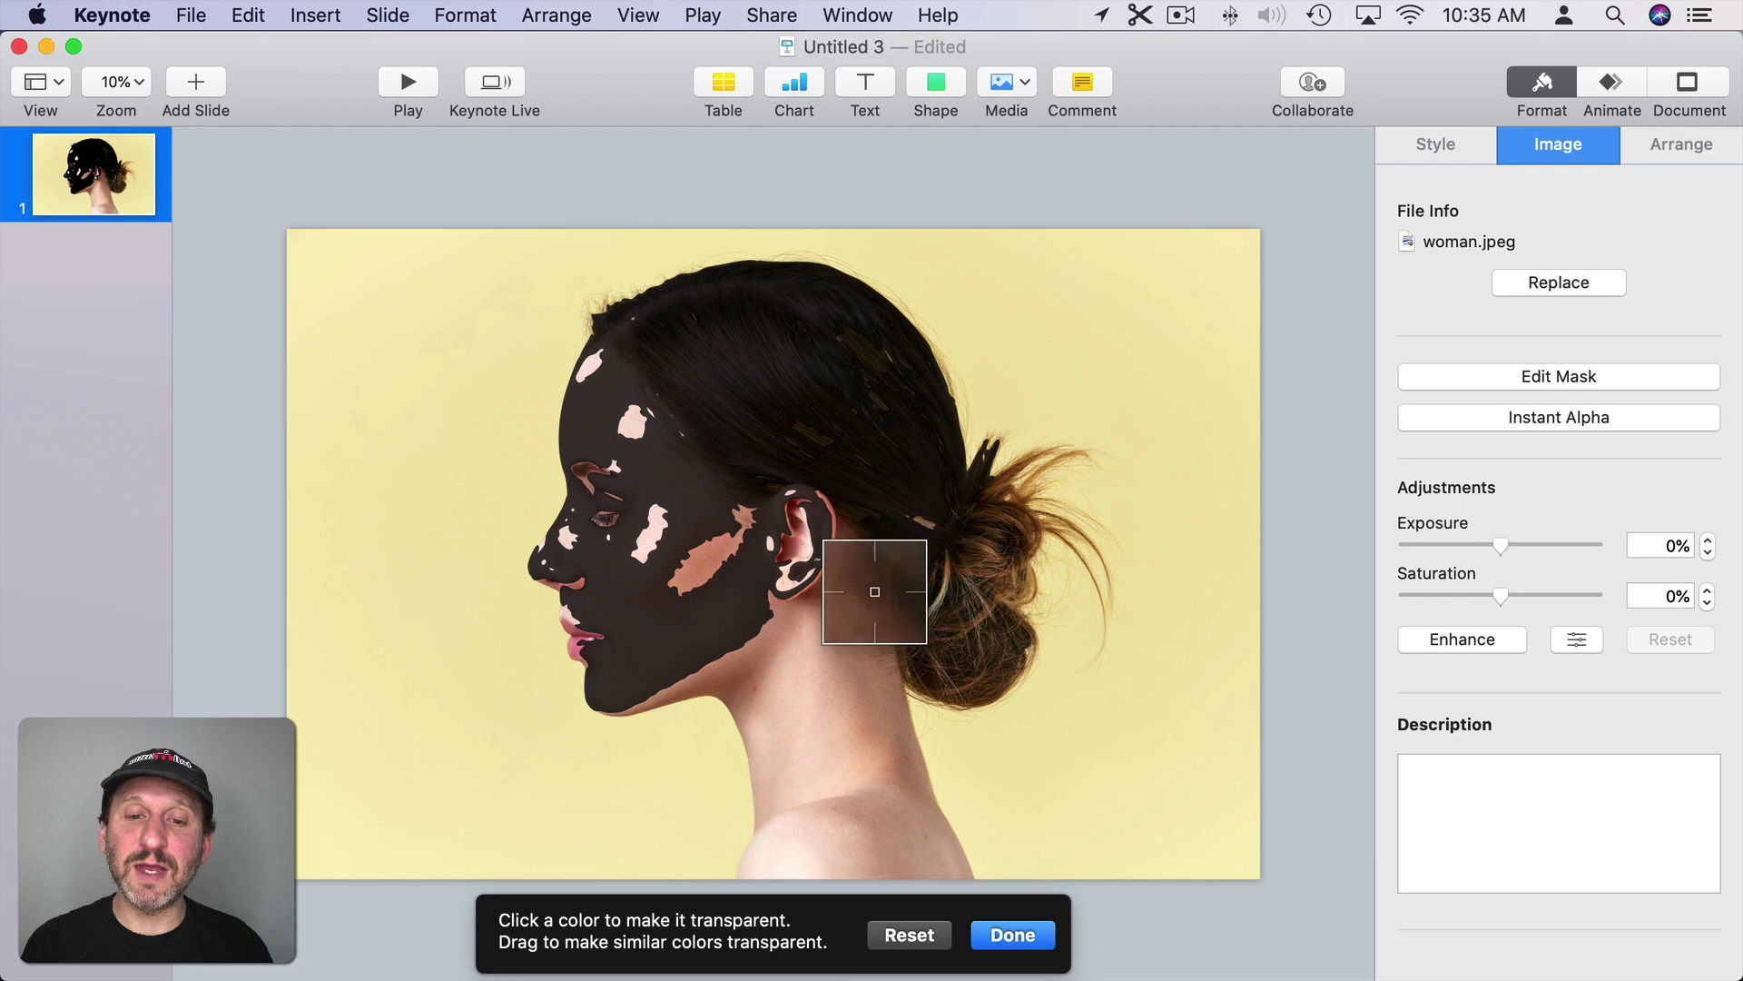
left_click_drag(832, 705, 843, 712)
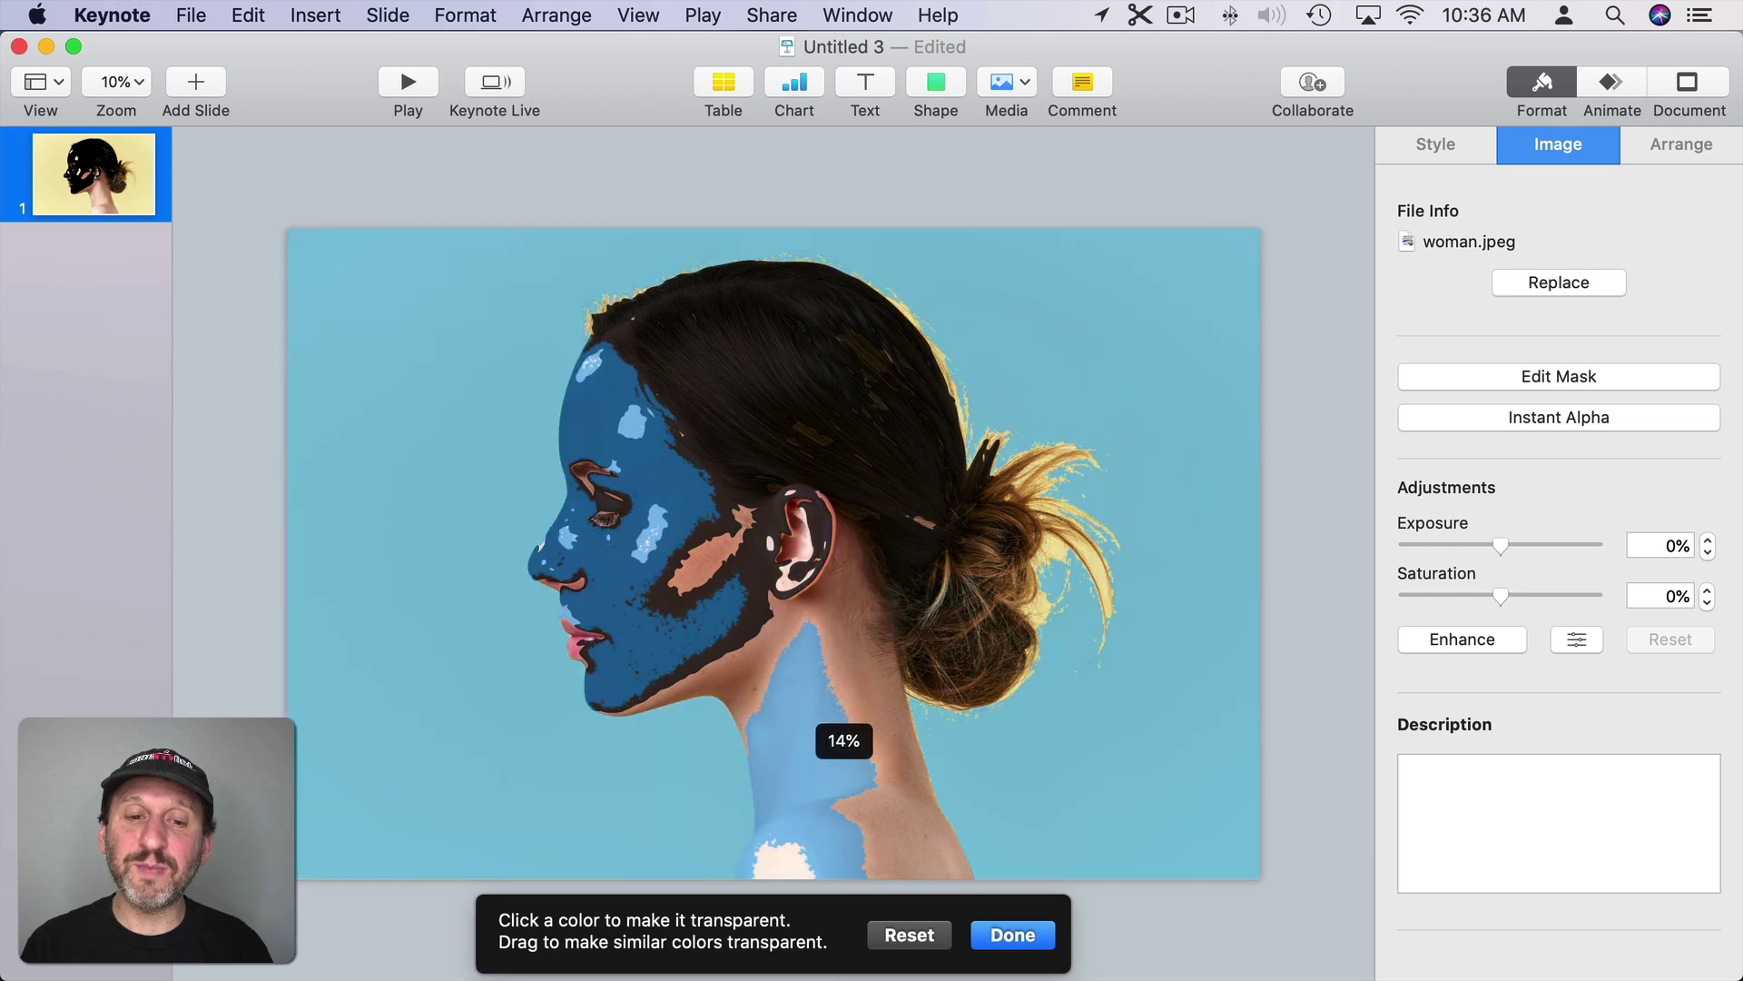
mouse_move(844, 711)
left_mouse_down()
mouse_move(802, 686)
mouse_move(893, 726)
mouse_move(896, 746)
left_mouse_up()
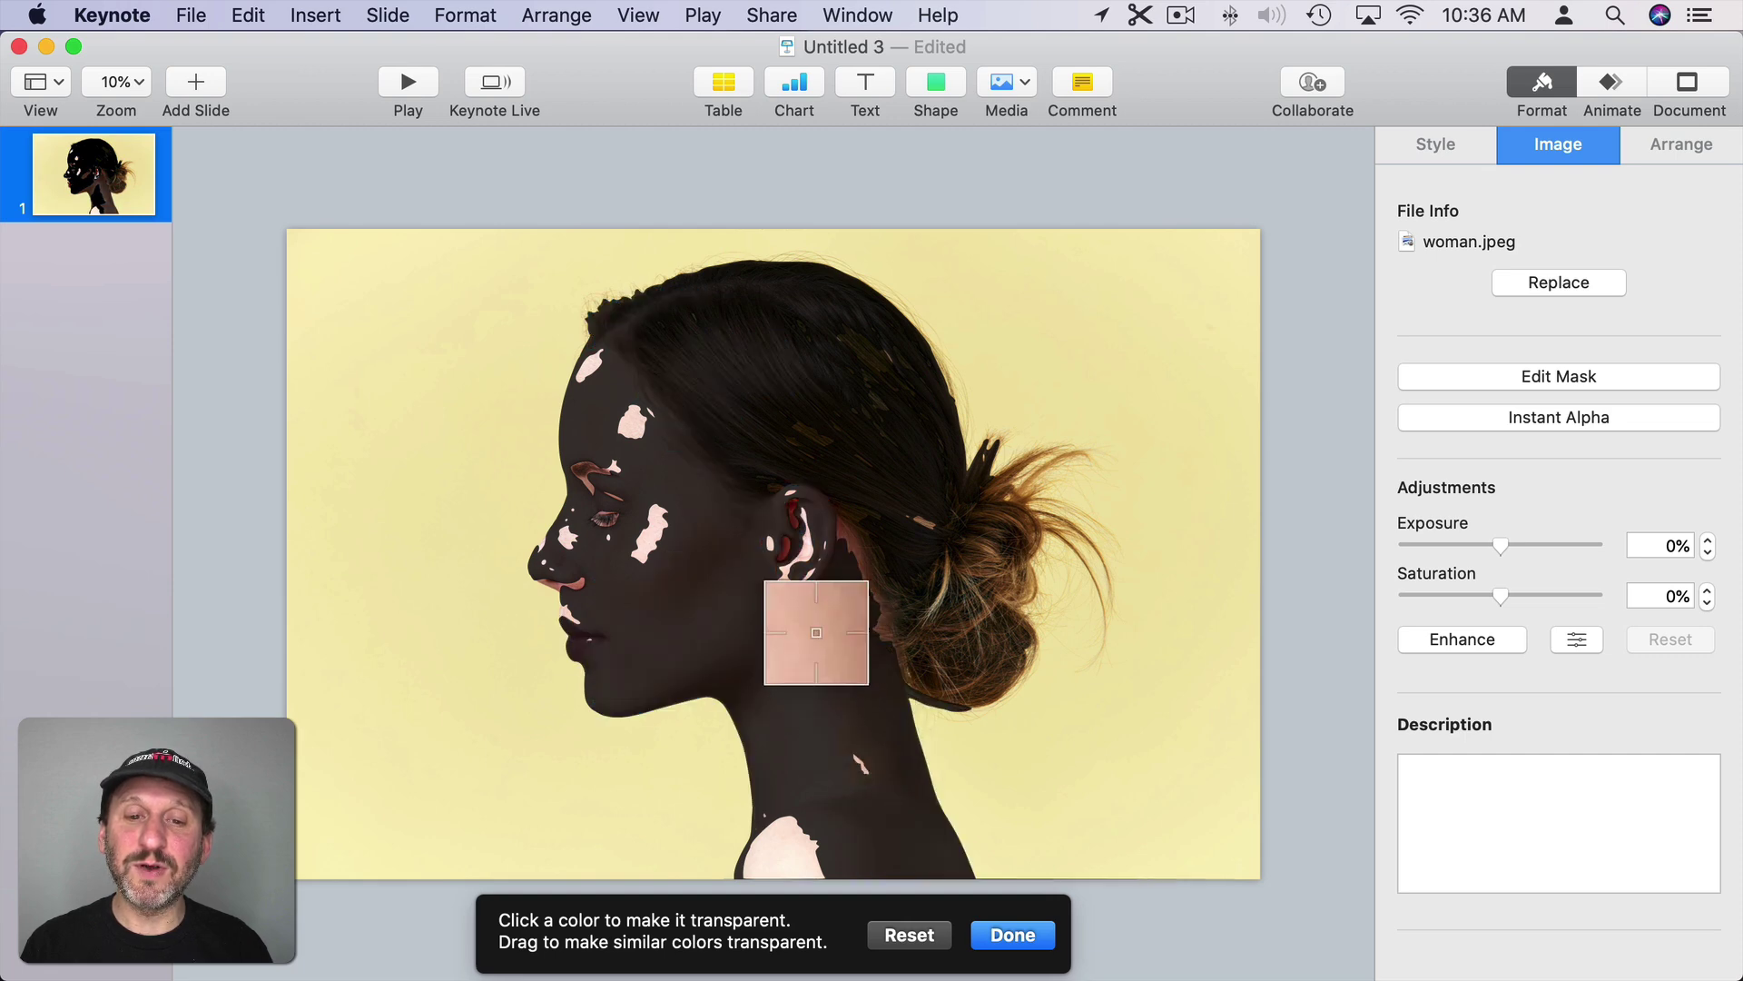
- Clear leftover skin patches, bun tones and highlights, then finish with Done to leave a black silhouette
mouse_move(826, 577)
left_mouse_down()
mouse_move(874, 636)
mouse_move(834, 599)
left_mouse_up()
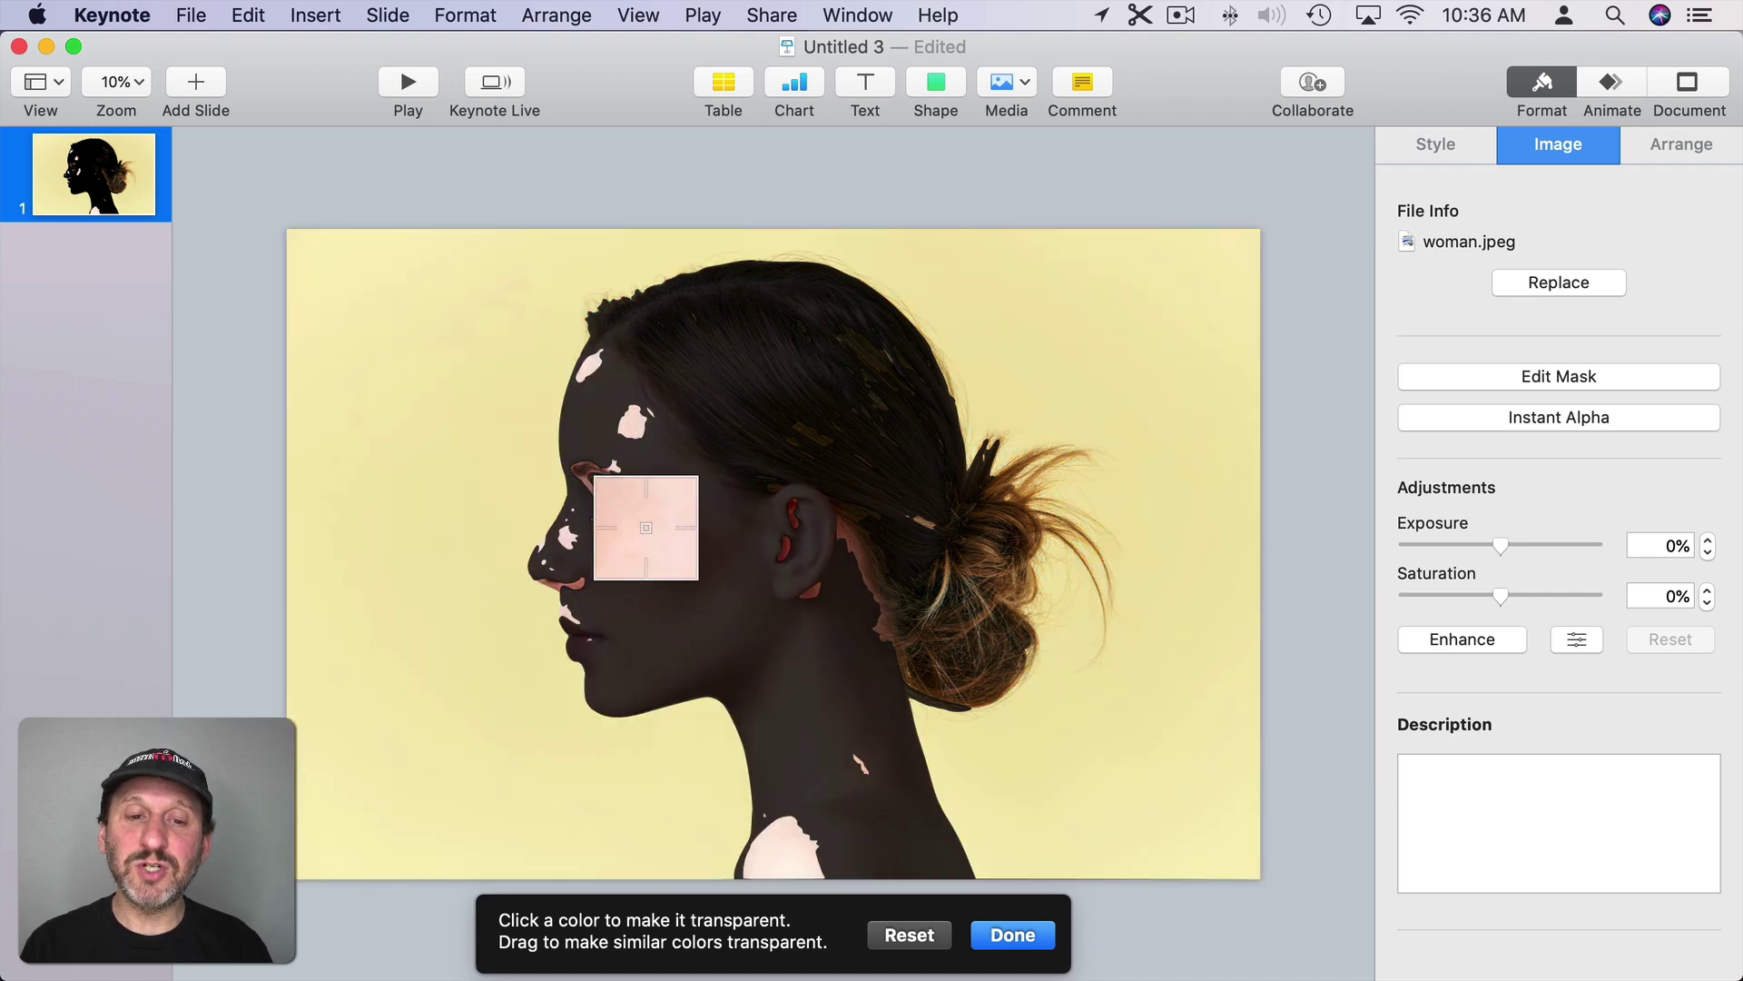
mouse_move(648, 529)
left_mouse_down()
mouse_move(675, 547)
mouse_move(653, 518)
left_mouse_up()
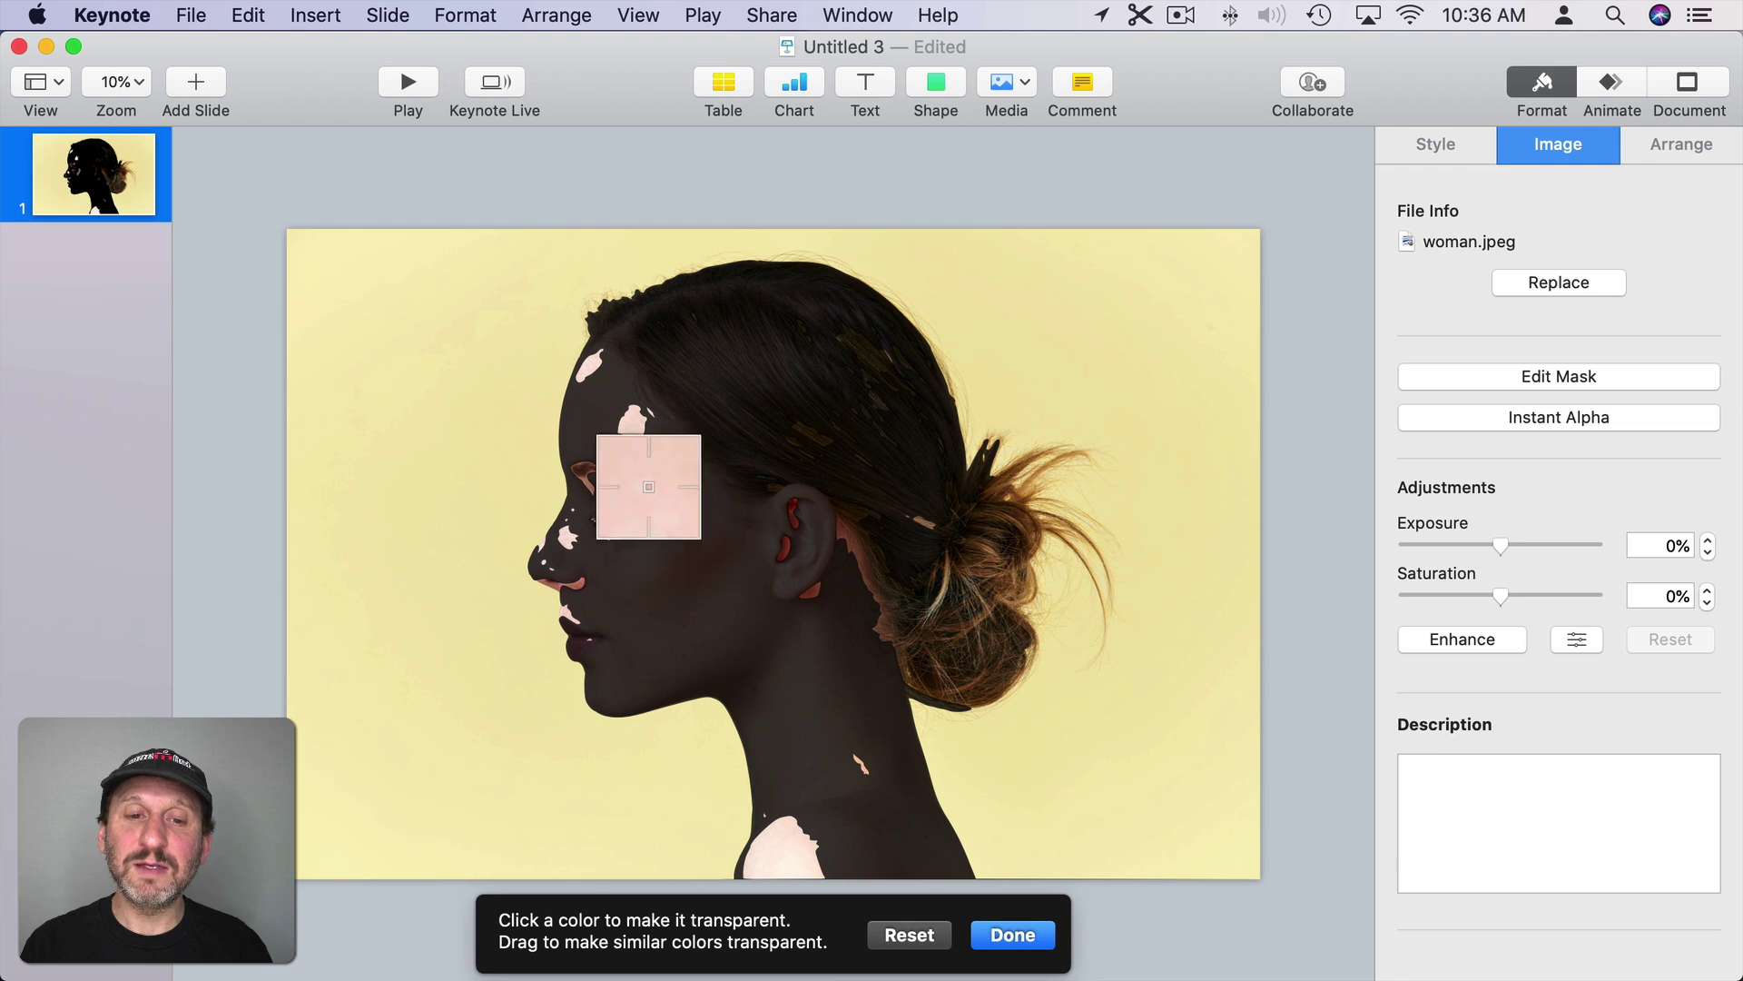
left_click_drag(633, 421, 650, 450)
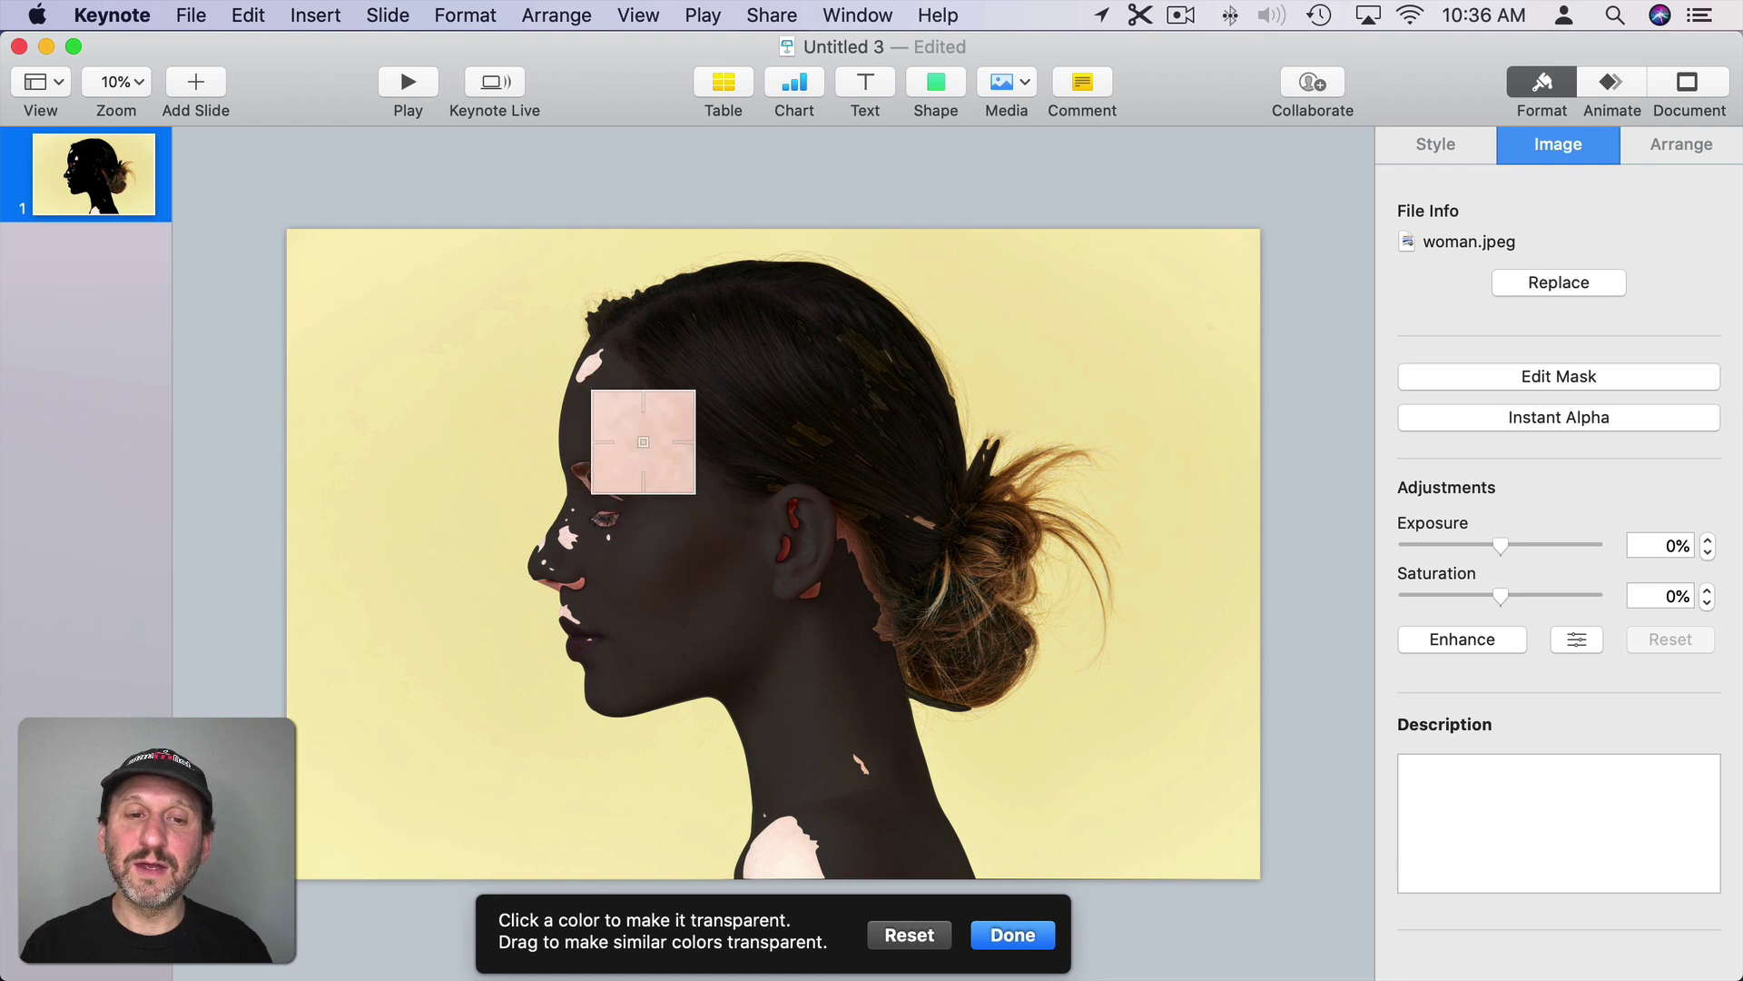
left_click_drag(586, 361, 591, 366)
left_click_drag(542, 546, 545, 542)
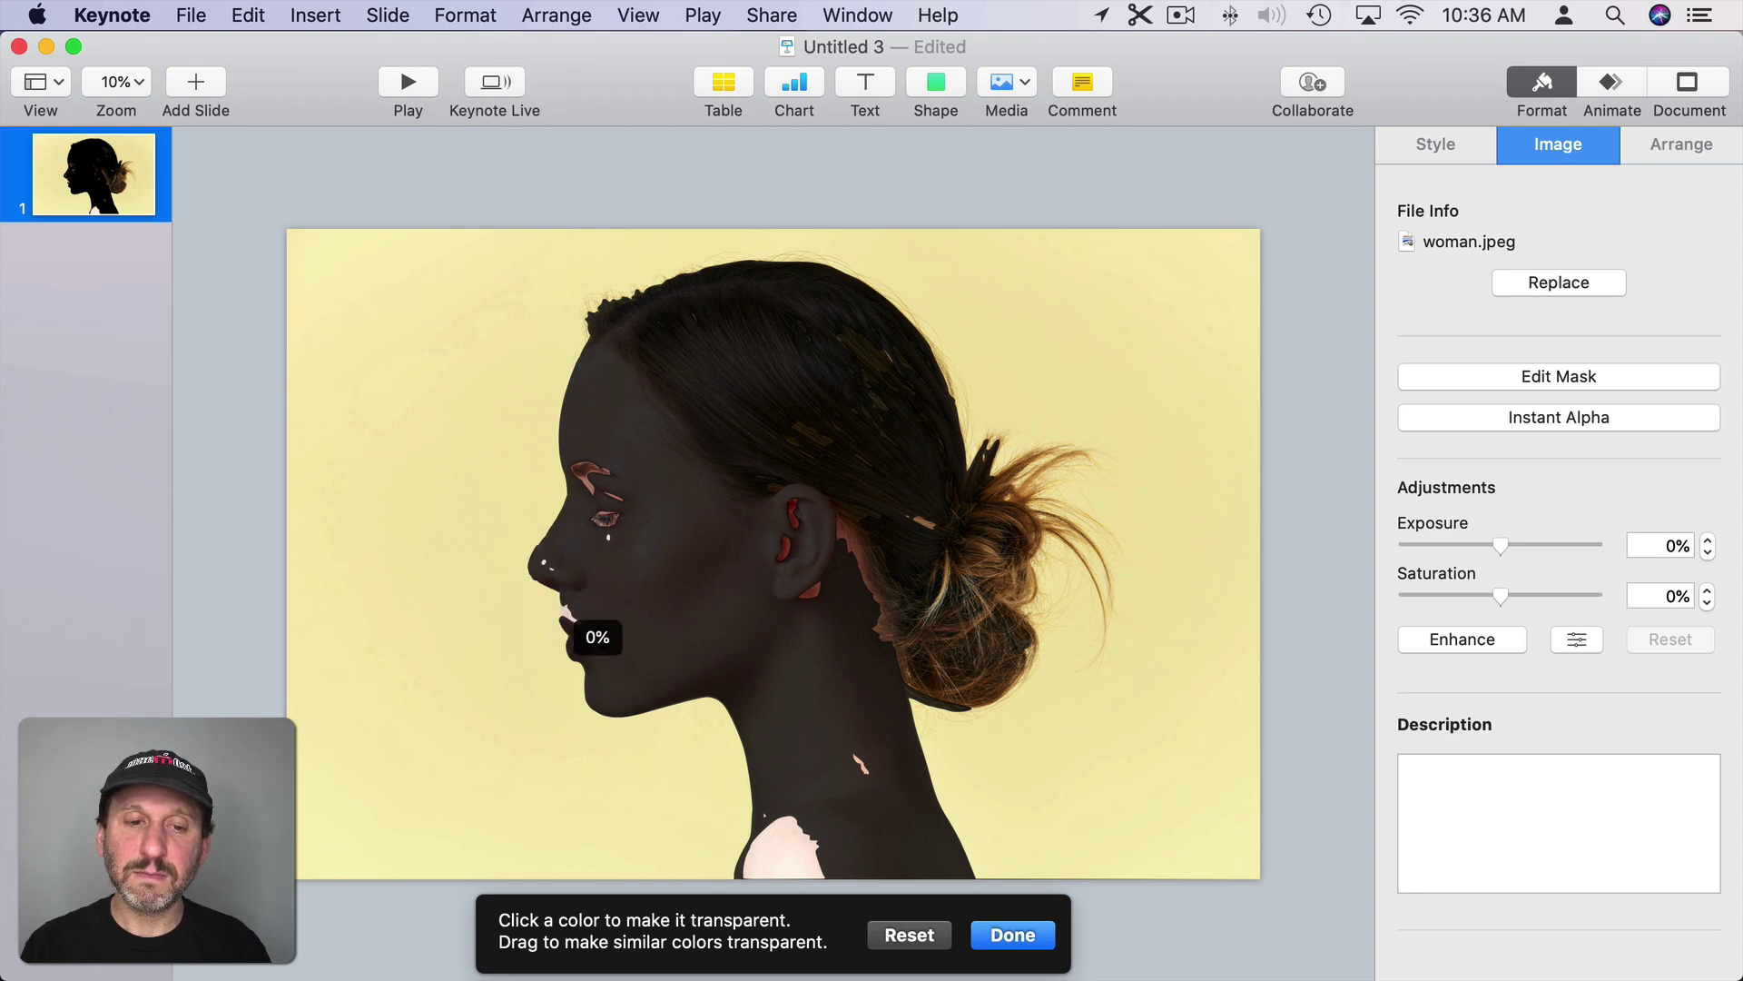
left_click(973, 542)
left_click_drag(1036, 520, 1028, 656)
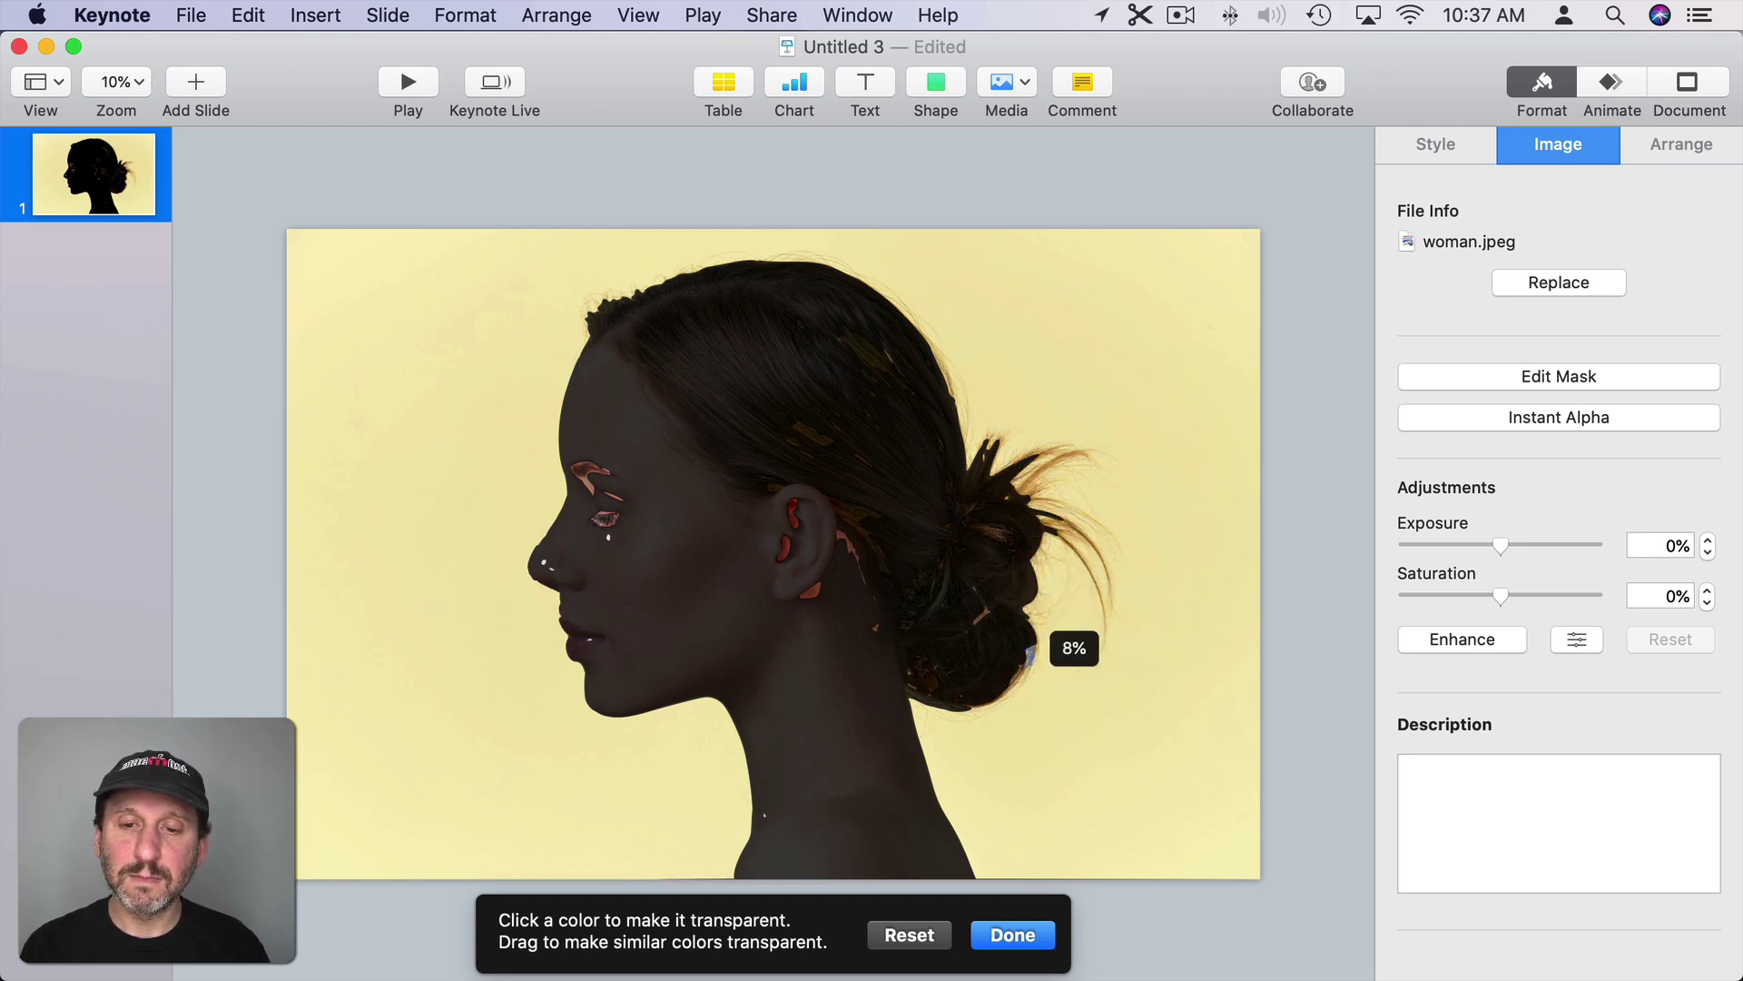
left_click_drag(875, 584, 603, 530)
left_click(539, 566)
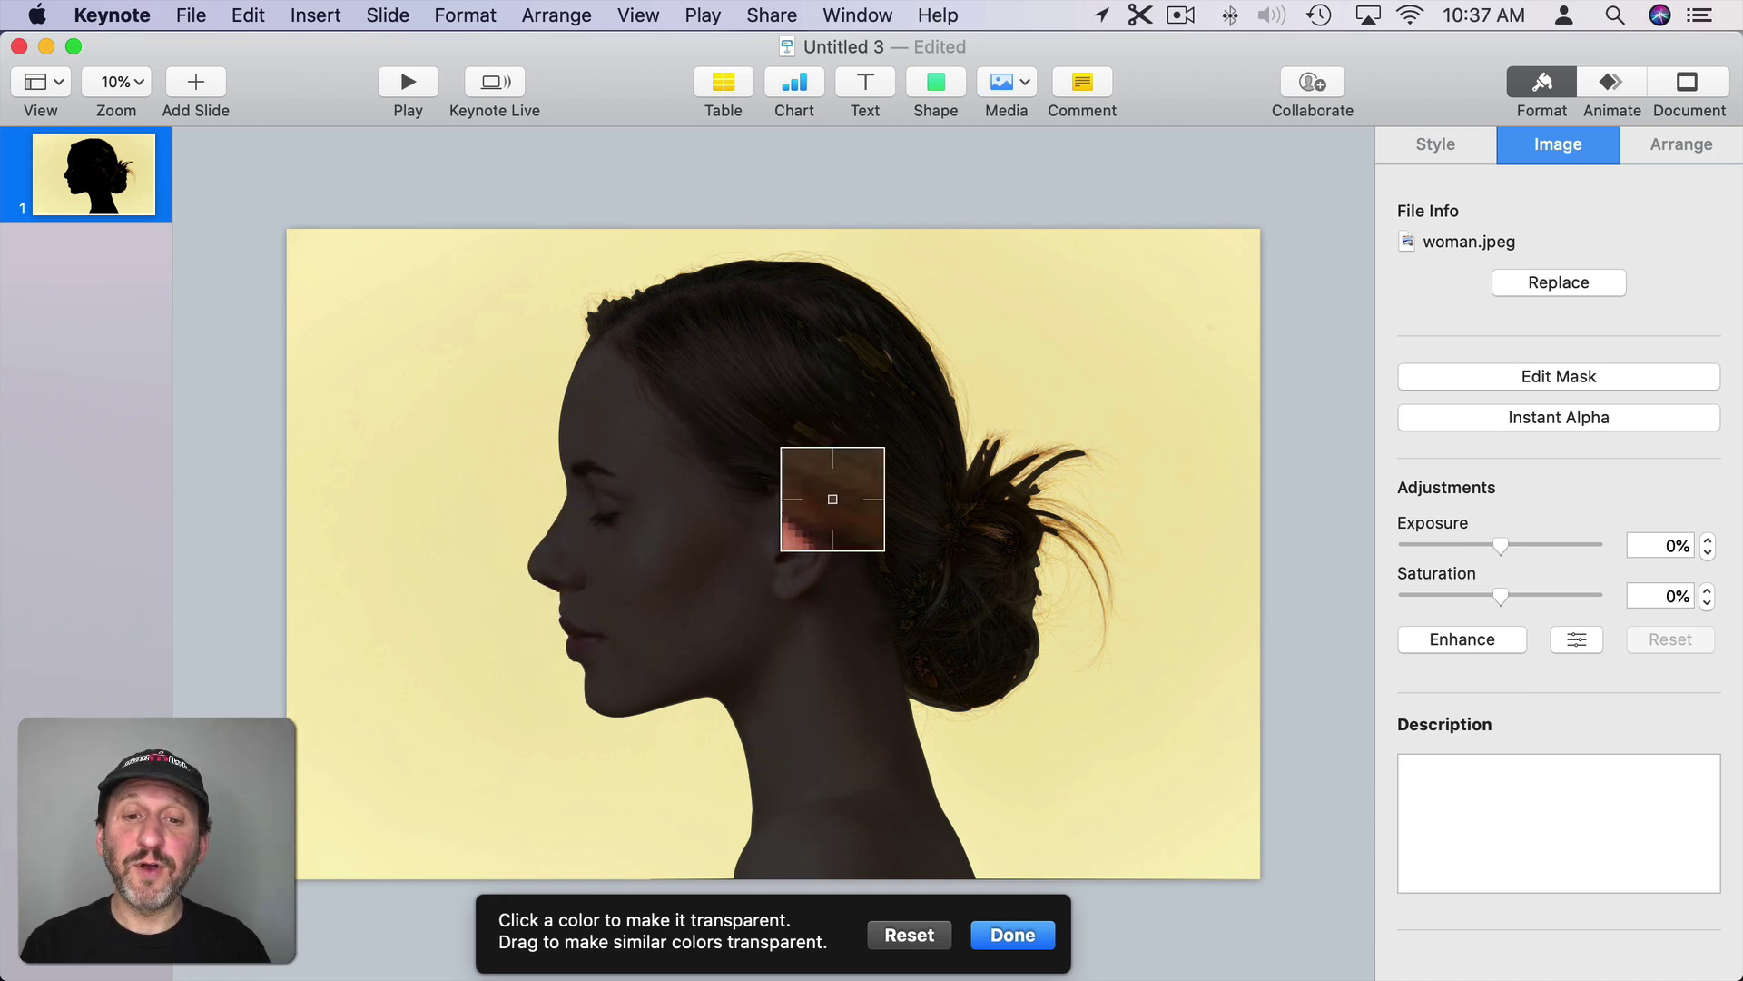
left_click(1007, 934)
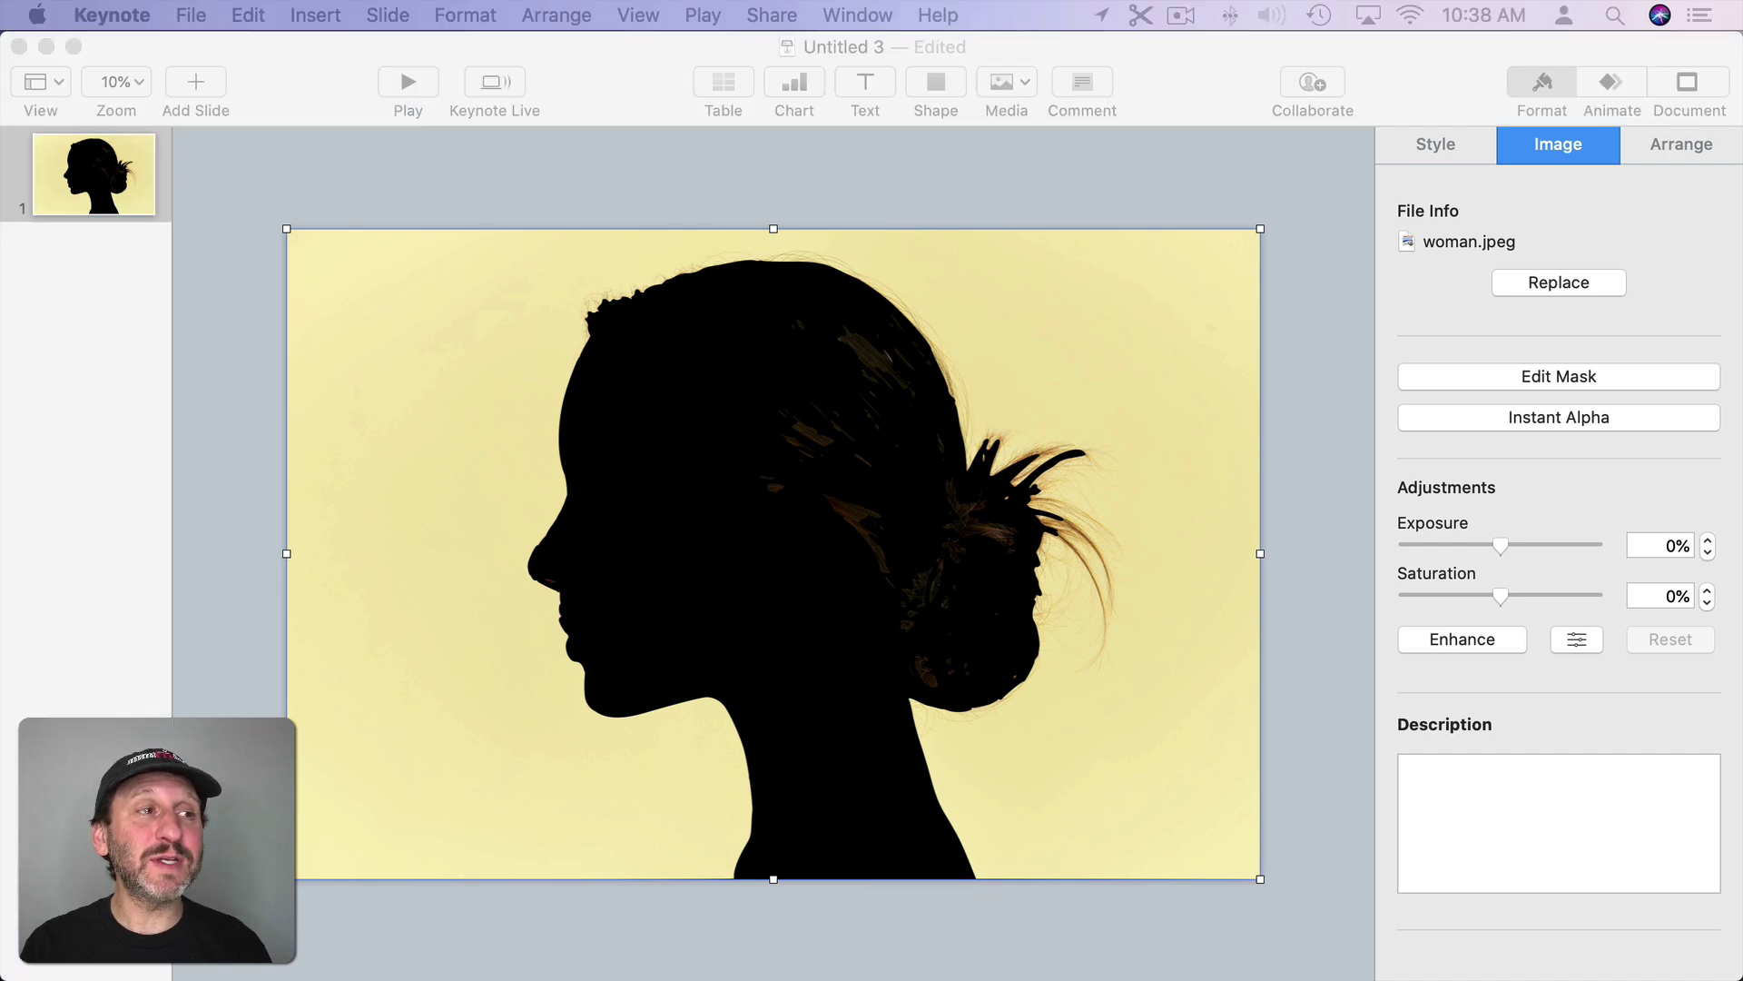
- Add IMG_8733.jpeg sunset photo and enlarge it to cover the entire slide
mouse_move(803, 480)
left_mouse_down()
mouse_move(797, 498)
mouse_move(665, 422)
left_mouse_up()
left_click(887, 525)
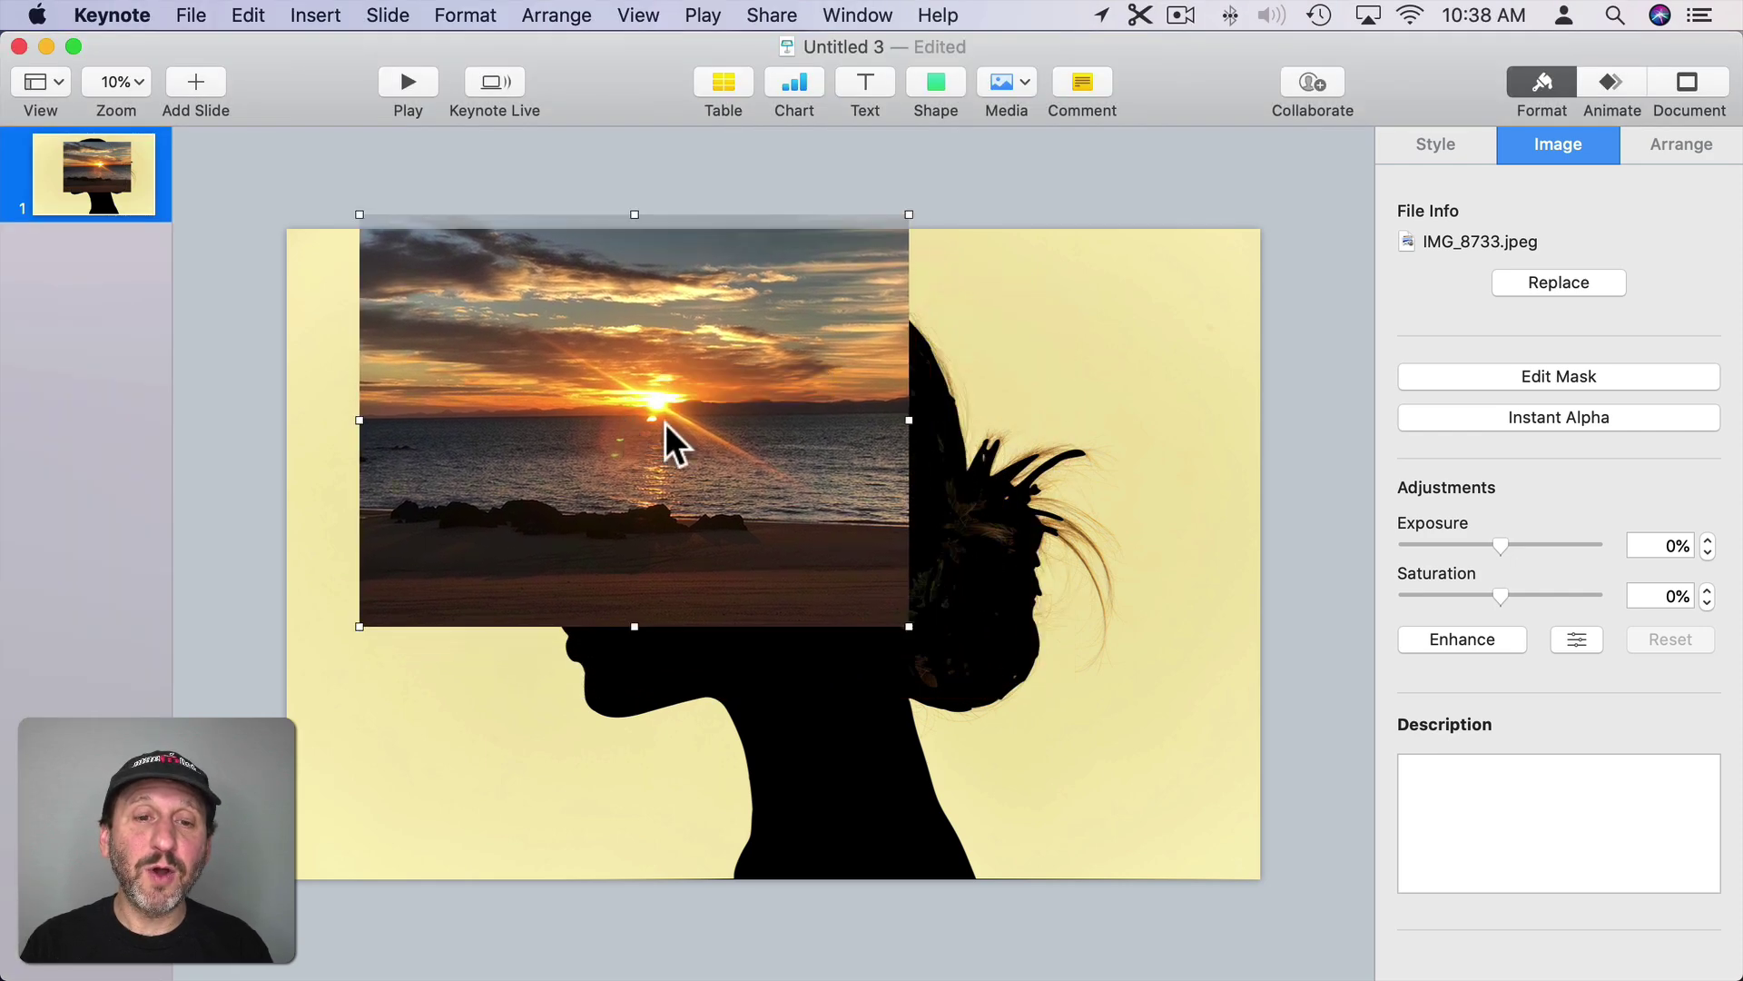
mouse_move(908, 626)
left_mouse_down()
mouse_move(1204, 976)
mouse_move(1484, 976)
left_mouse_up()
mouse_move(1251, 593)
left_mouse_down()
mouse_move(1296, 561)
mouse_move(1155, 505)
left_mouse_up()
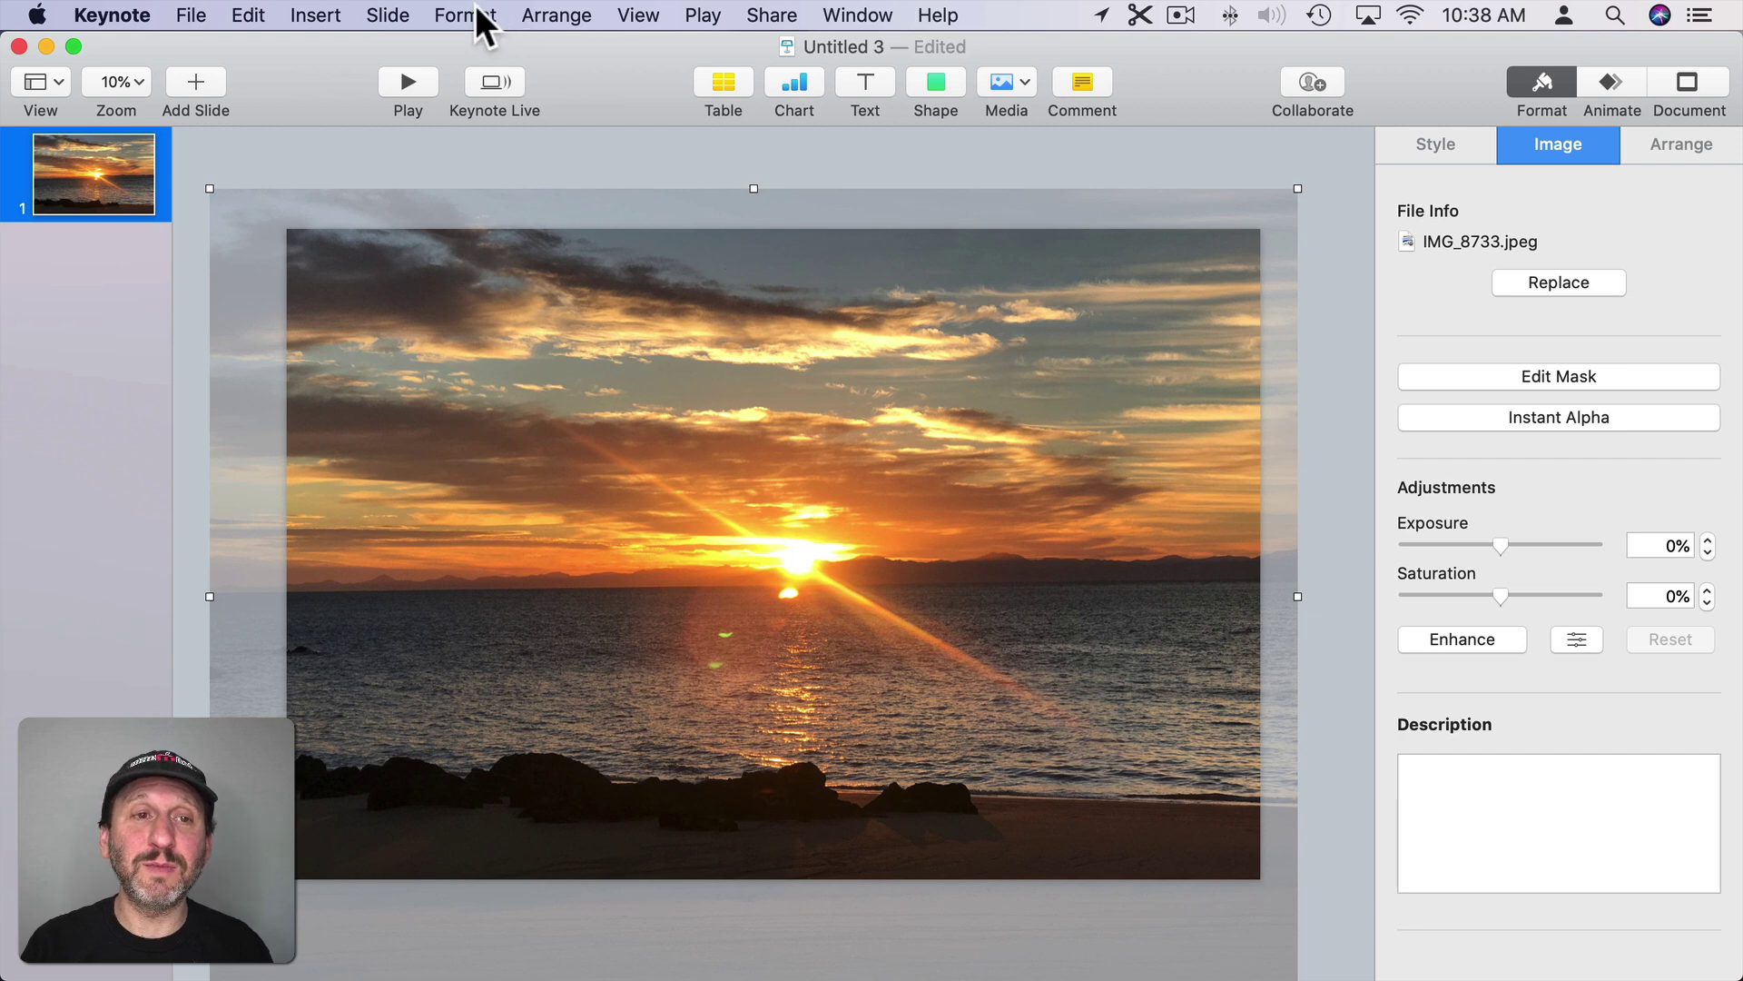
- Send the sunset photo backward behind the portrait so it shows through the silhouette, then reselect the portrait
left_click(526, 11)
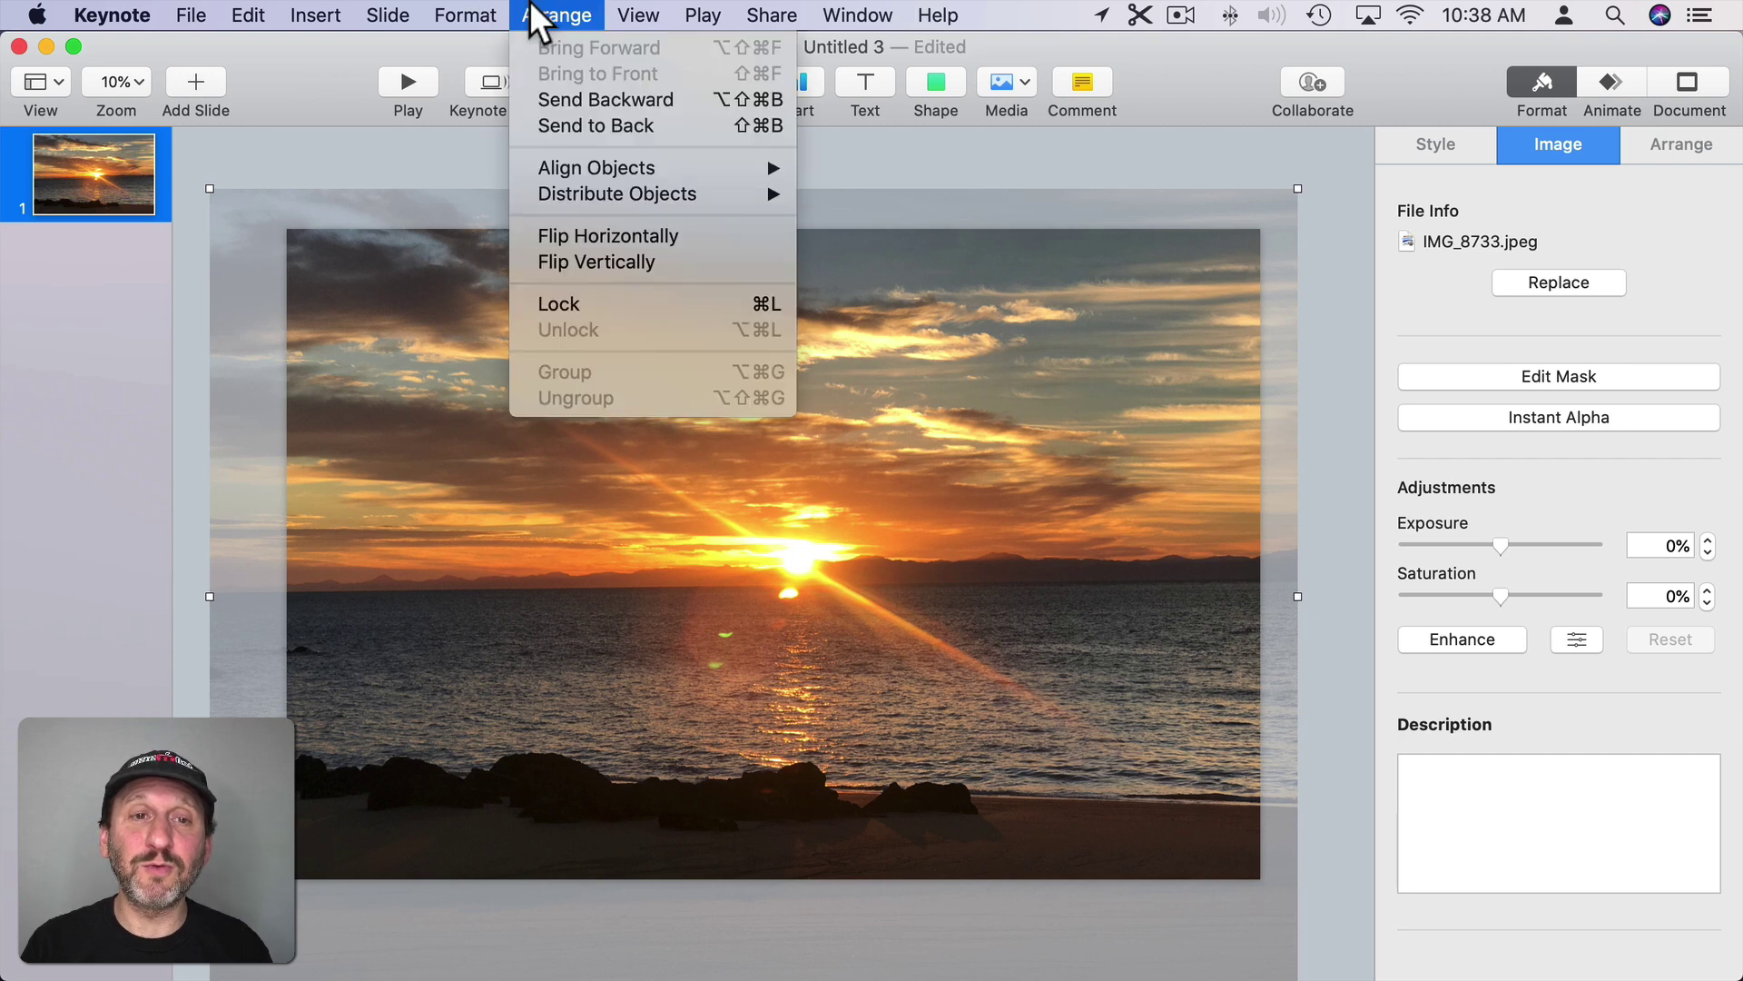
left_click(593, 97)
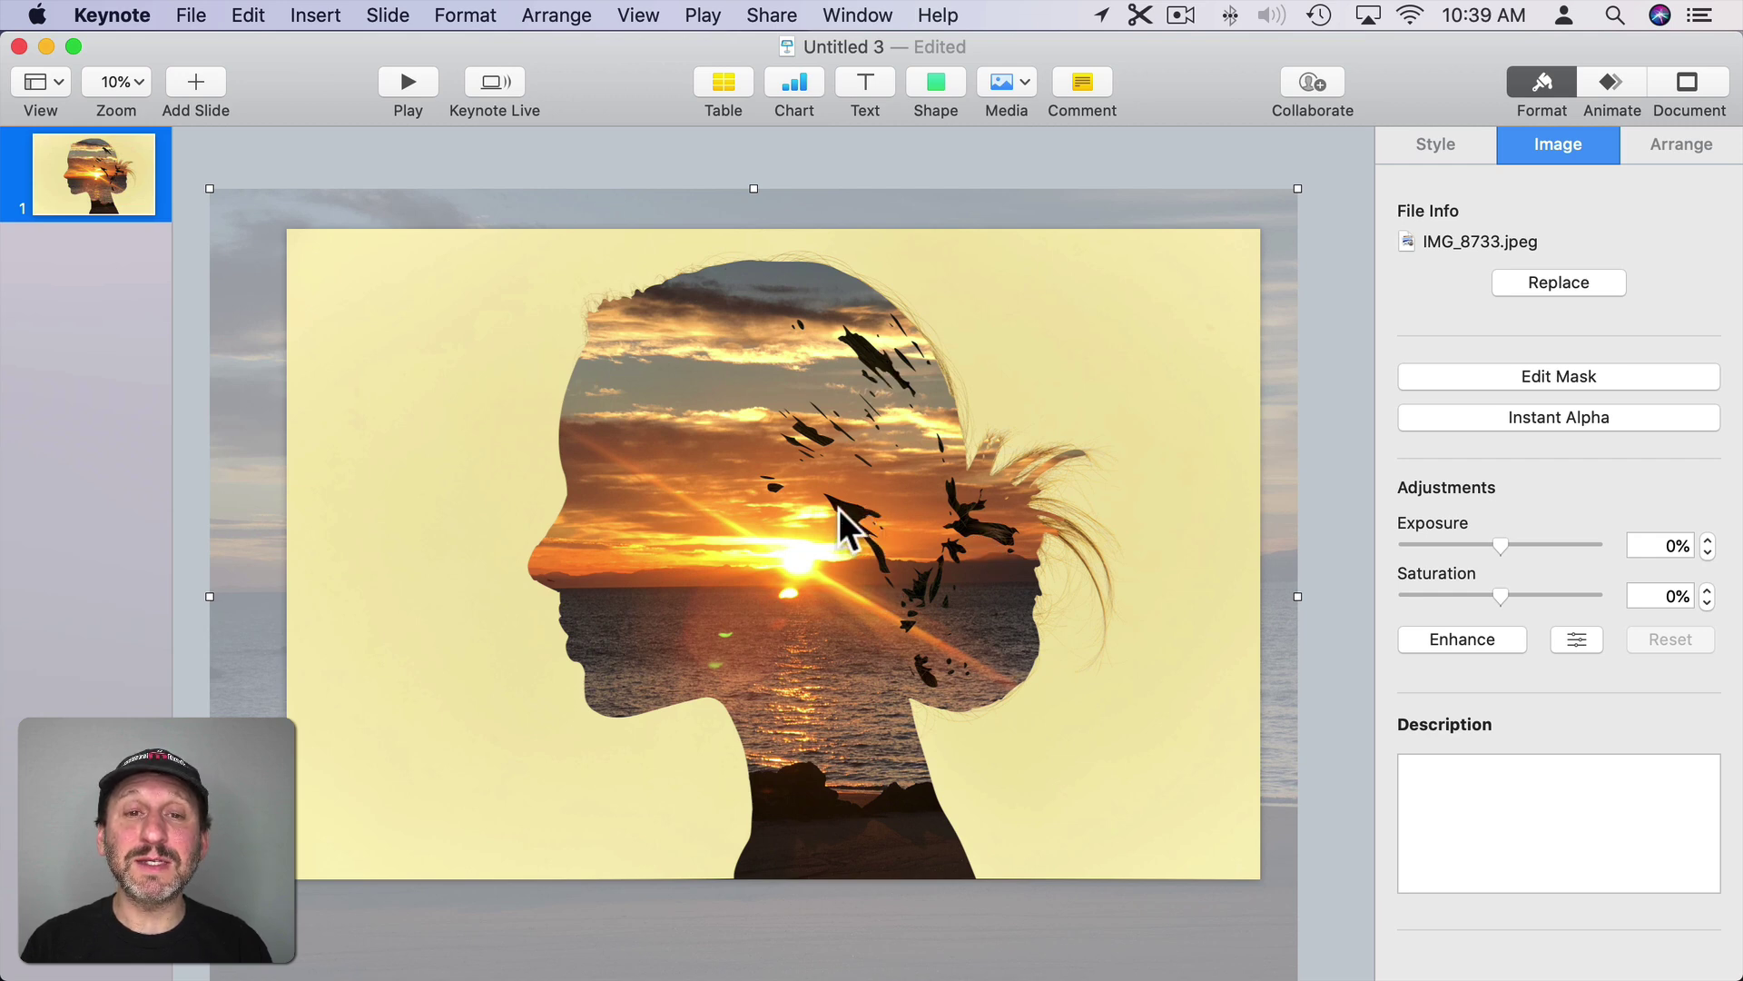
left_click(549, 257)
left_click(371, 327)
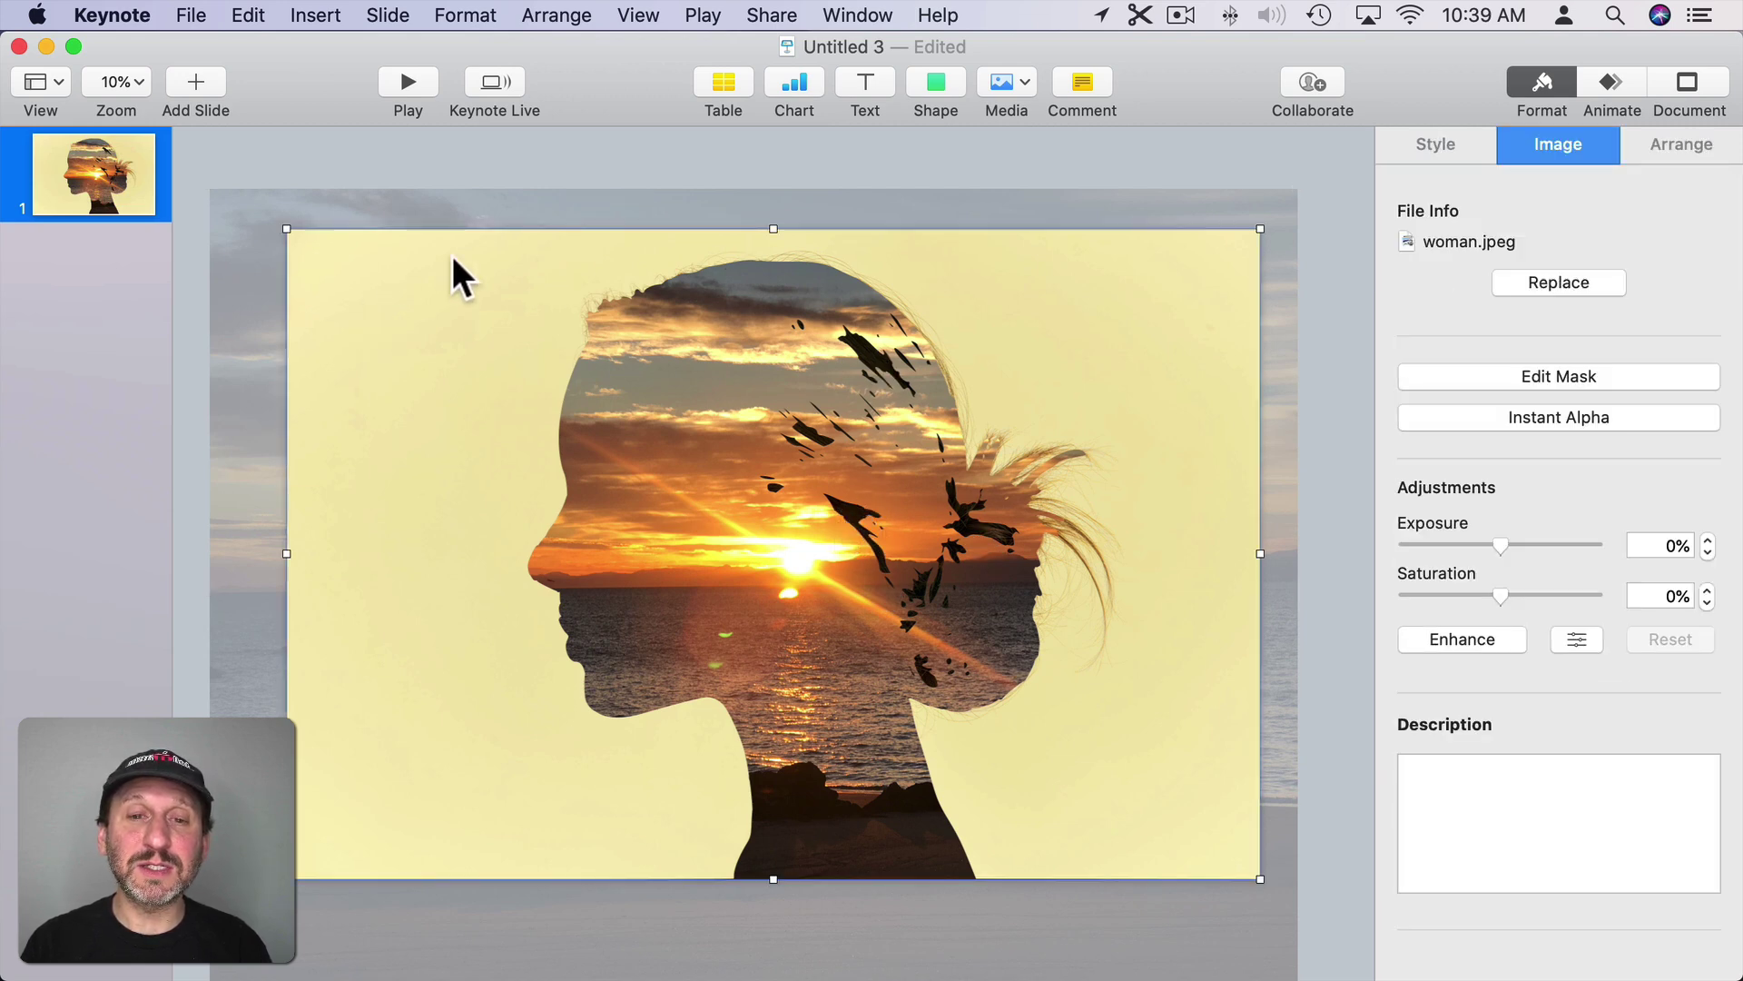
- Use Instant Alpha to clear dark hair streaks and ear blobs so the sunset fills the head
left_click(1541, 416)
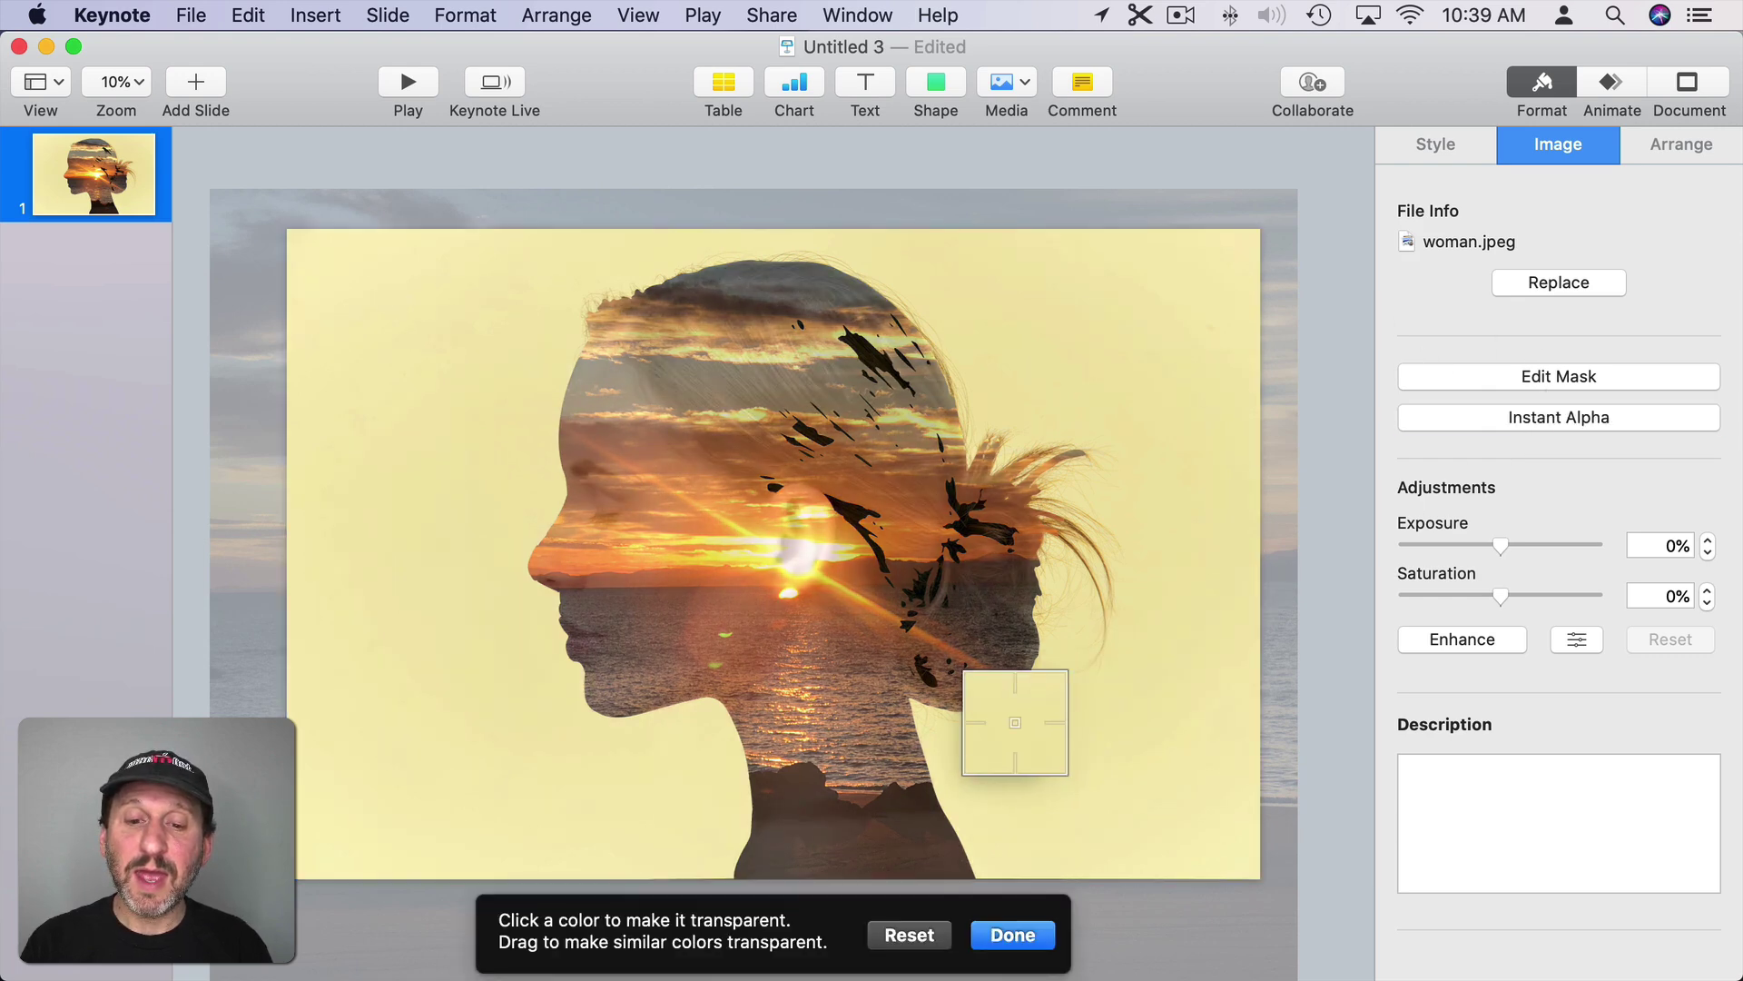
left_click_drag(858, 344, 935, 365)
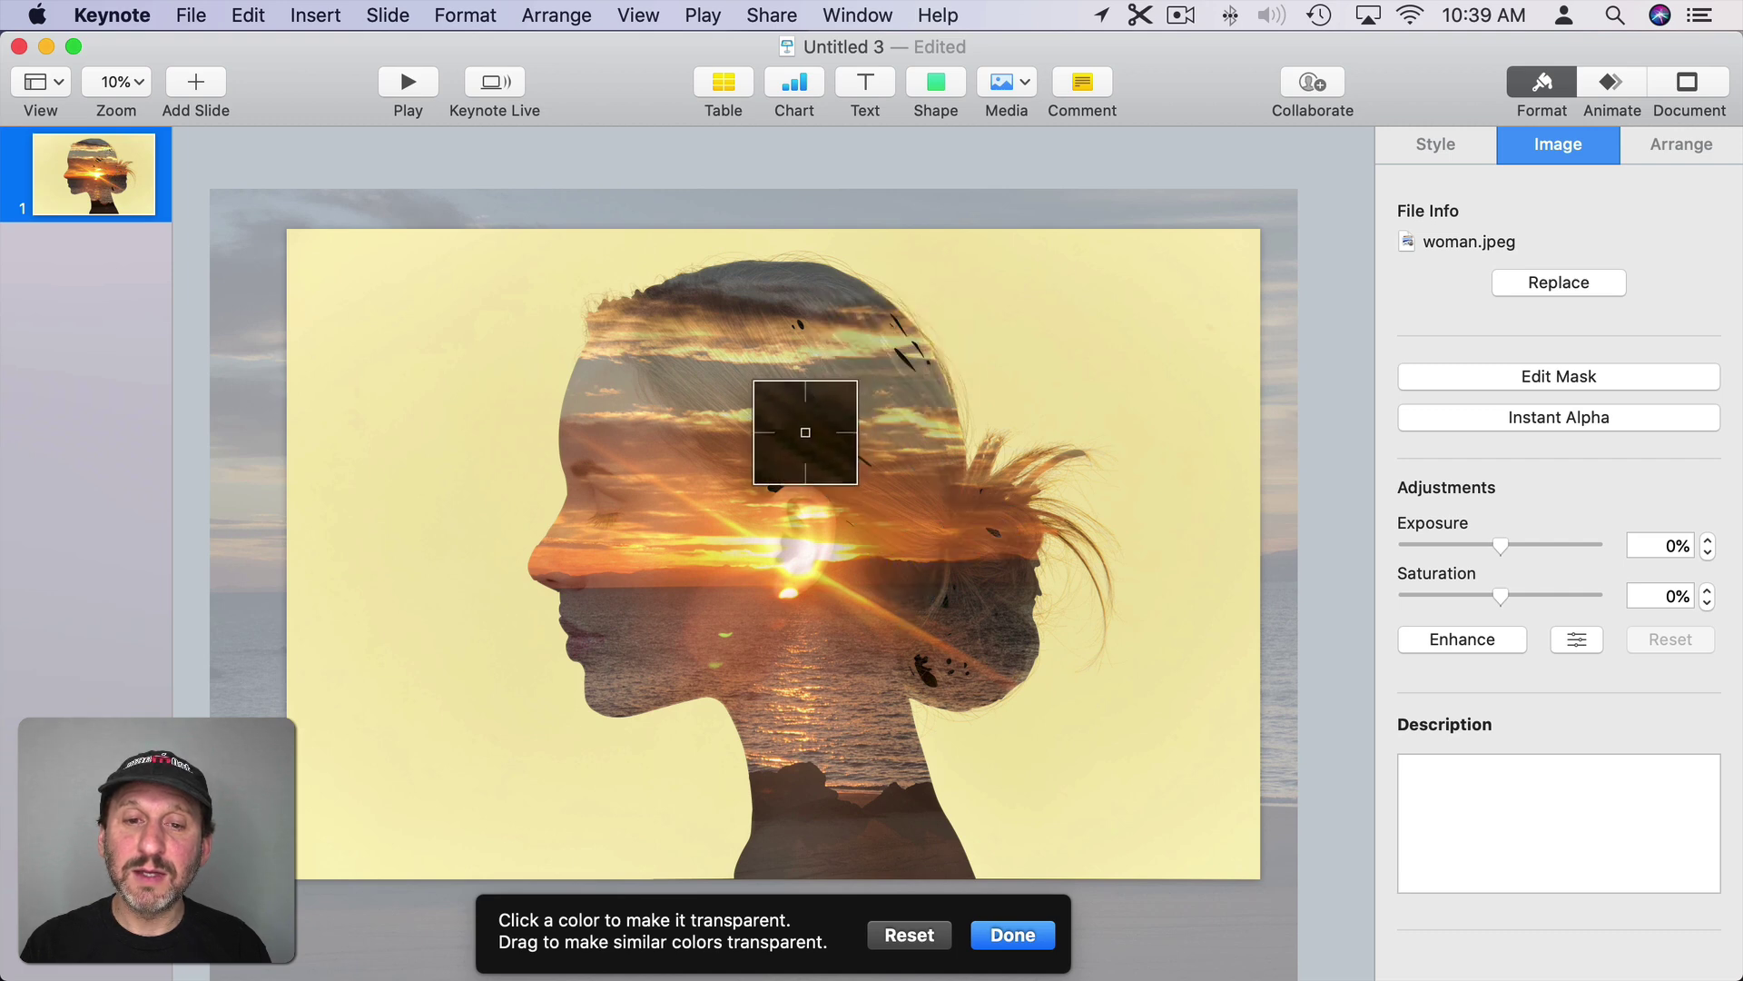
mouse_move(806, 432)
left_mouse_down()
mouse_move(836, 418)
mouse_move(824, 502)
left_mouse_up()
left_click_drag(938, 685, 993, 692)
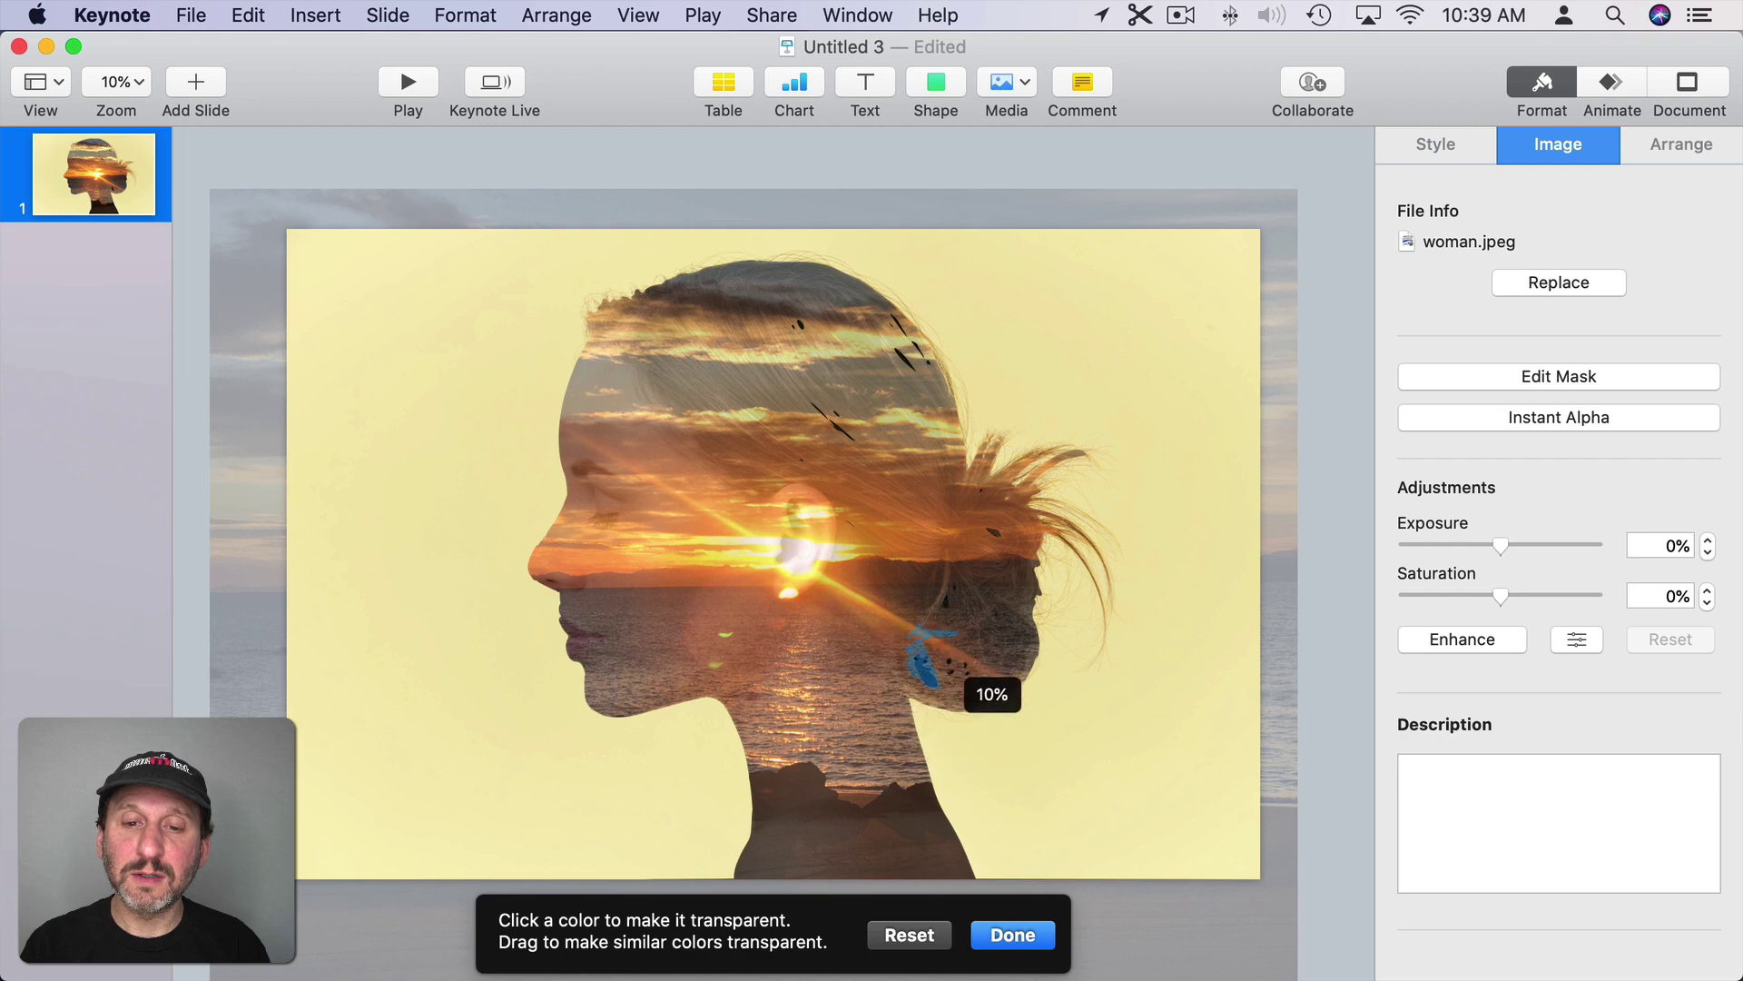
left_click(1009, 937)
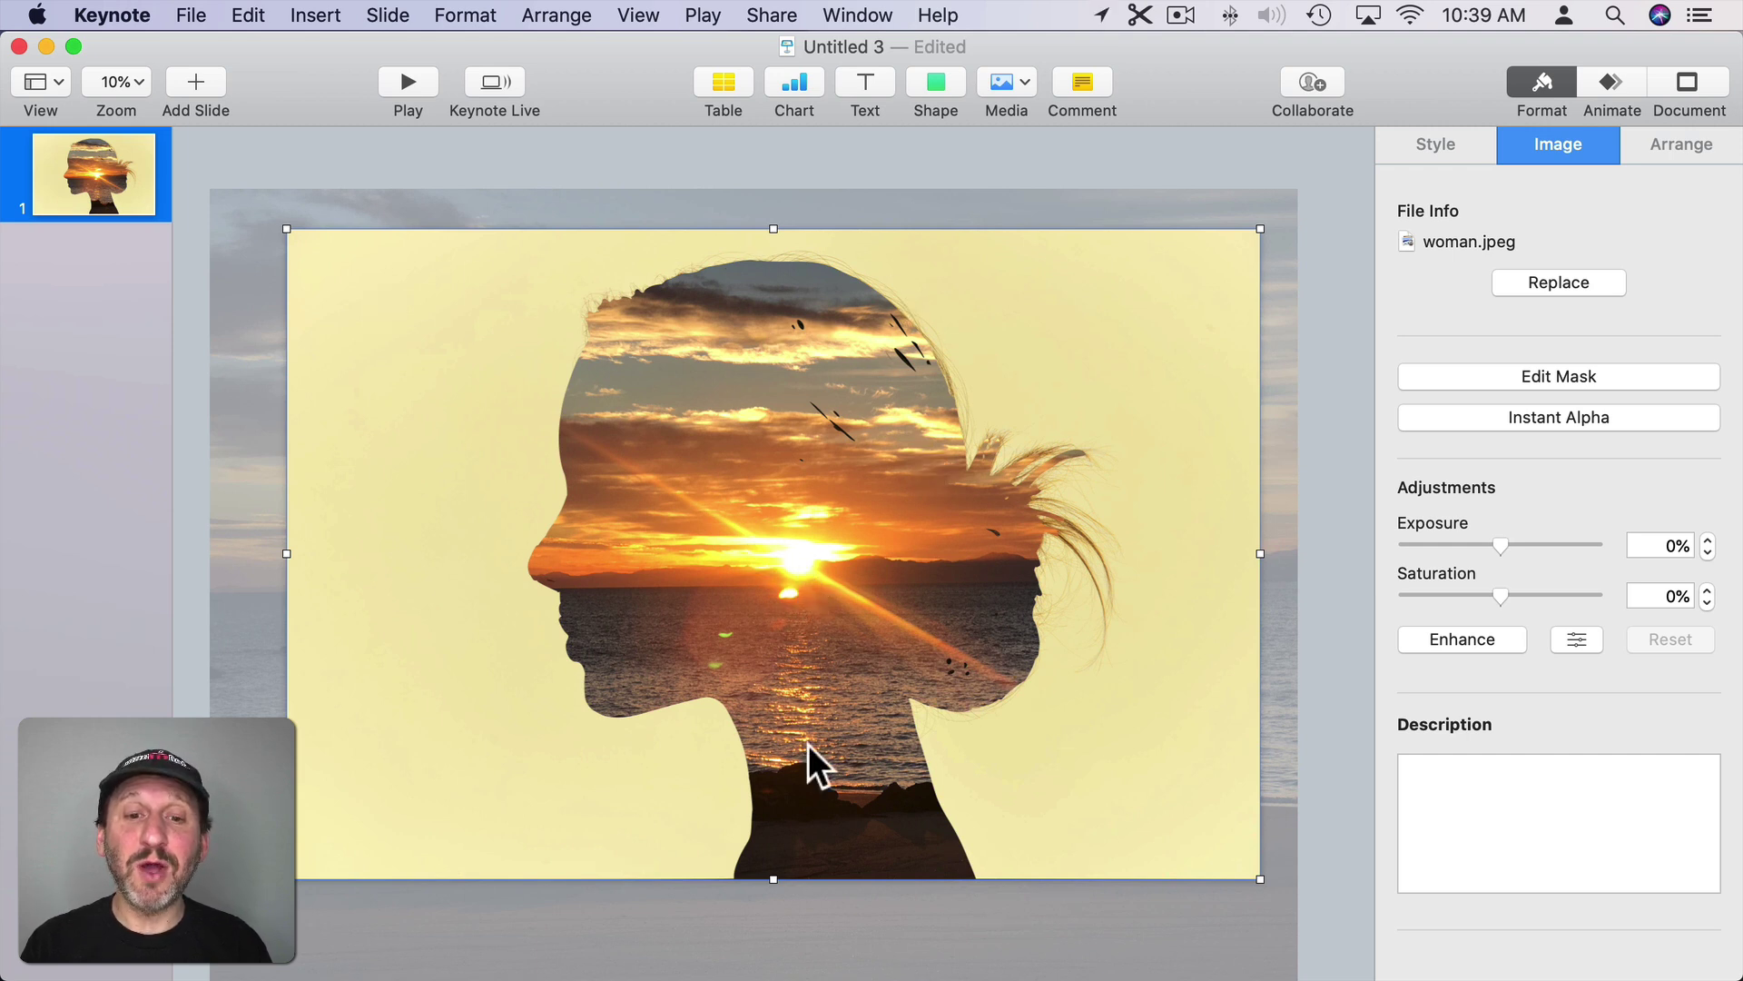
- Nudge the sunset background up and right so the sun sits nearer the face, then deselect
mouse_move(254, 547)
left_mouse_down()
mouse_move(278, 504)
mouse_move(235, 521)
left_mouse_up()
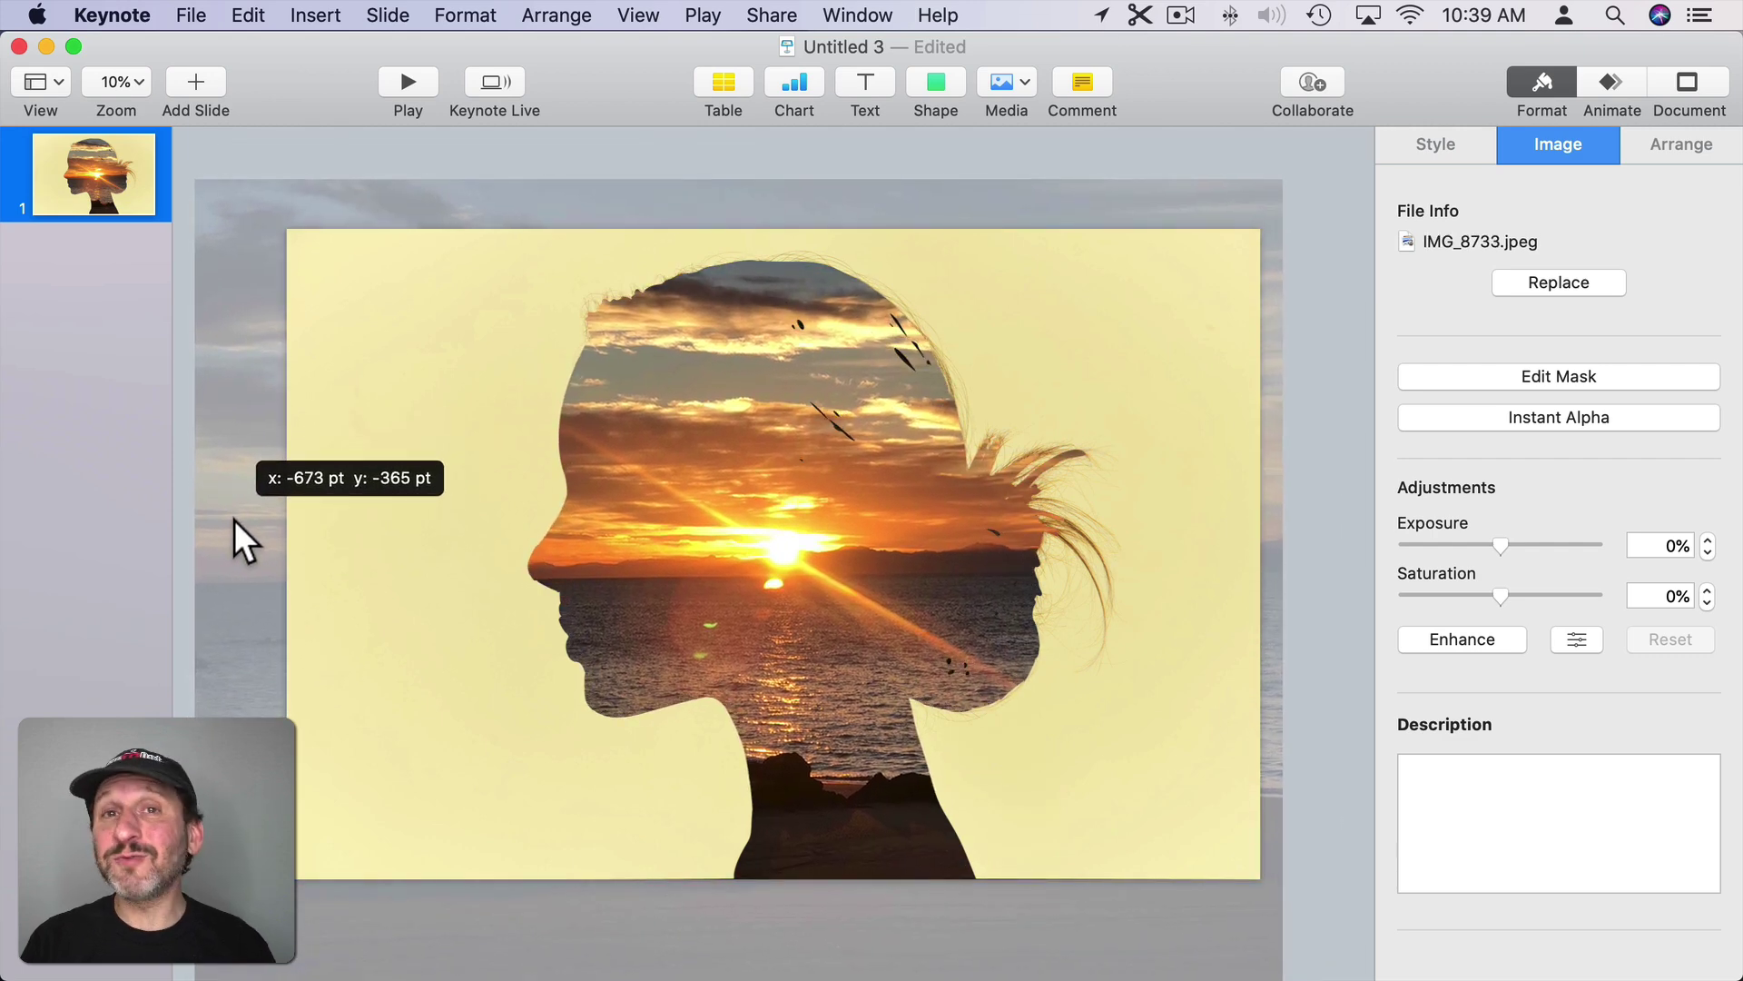
left_click_drag(235, 519, 235, 519)
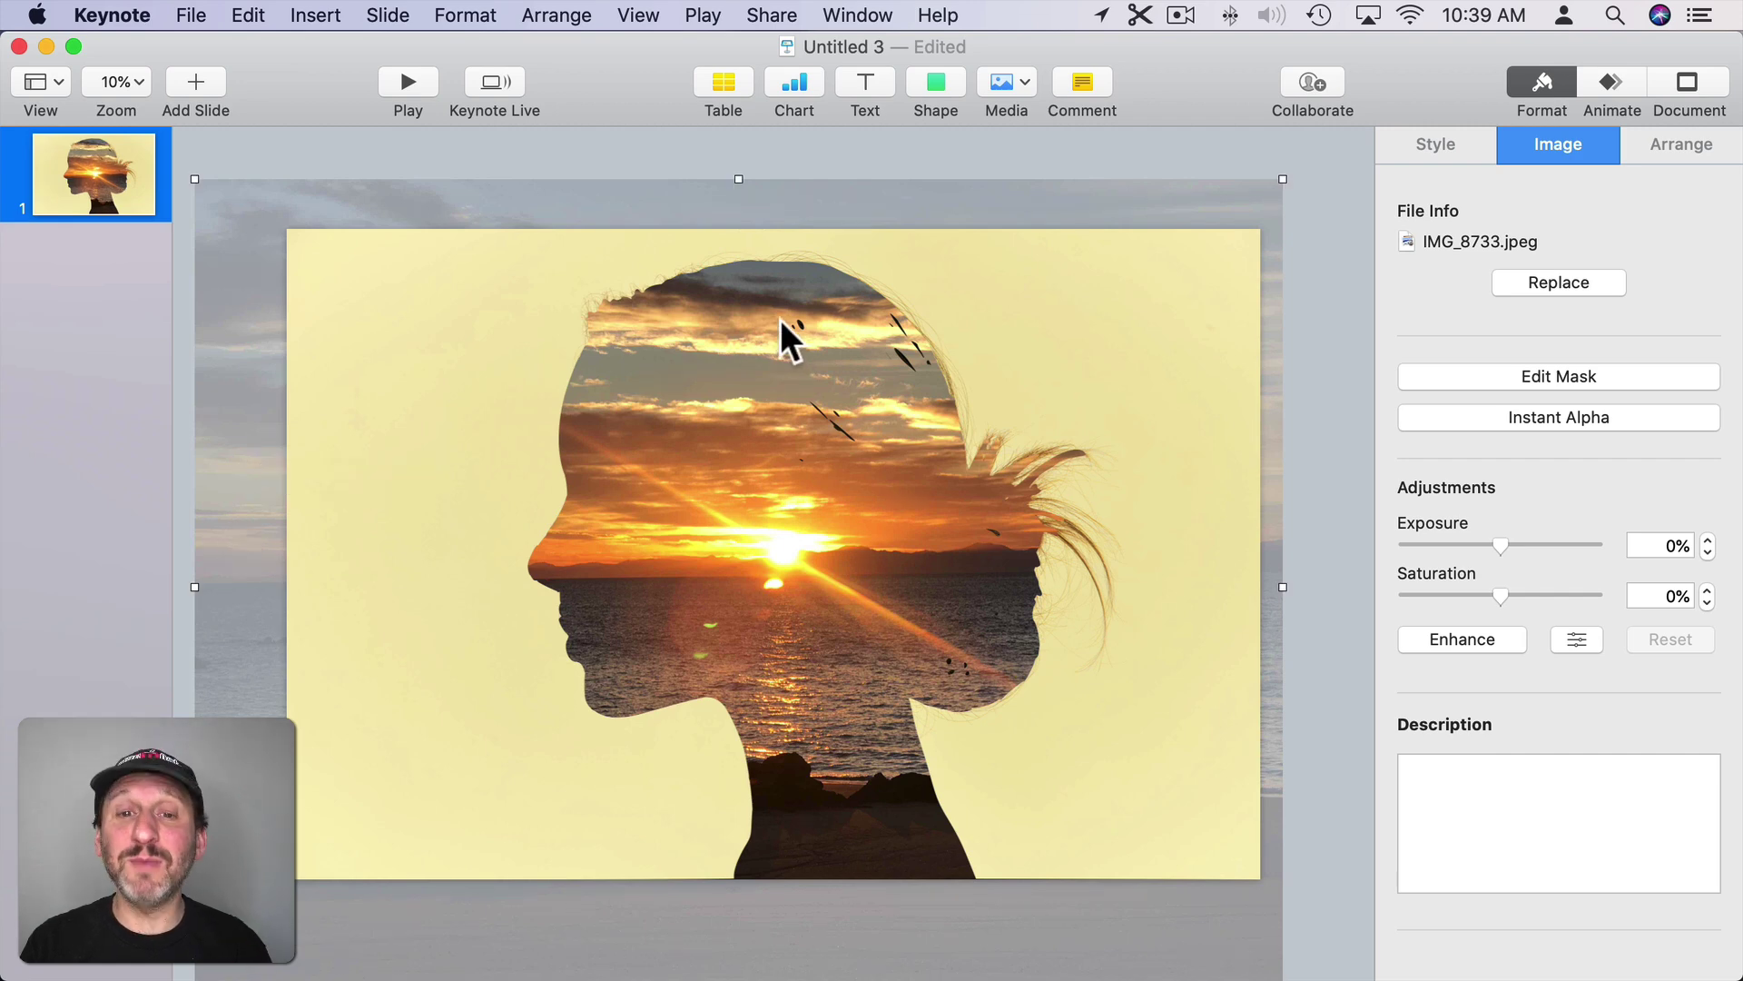
left_click(567, 157)
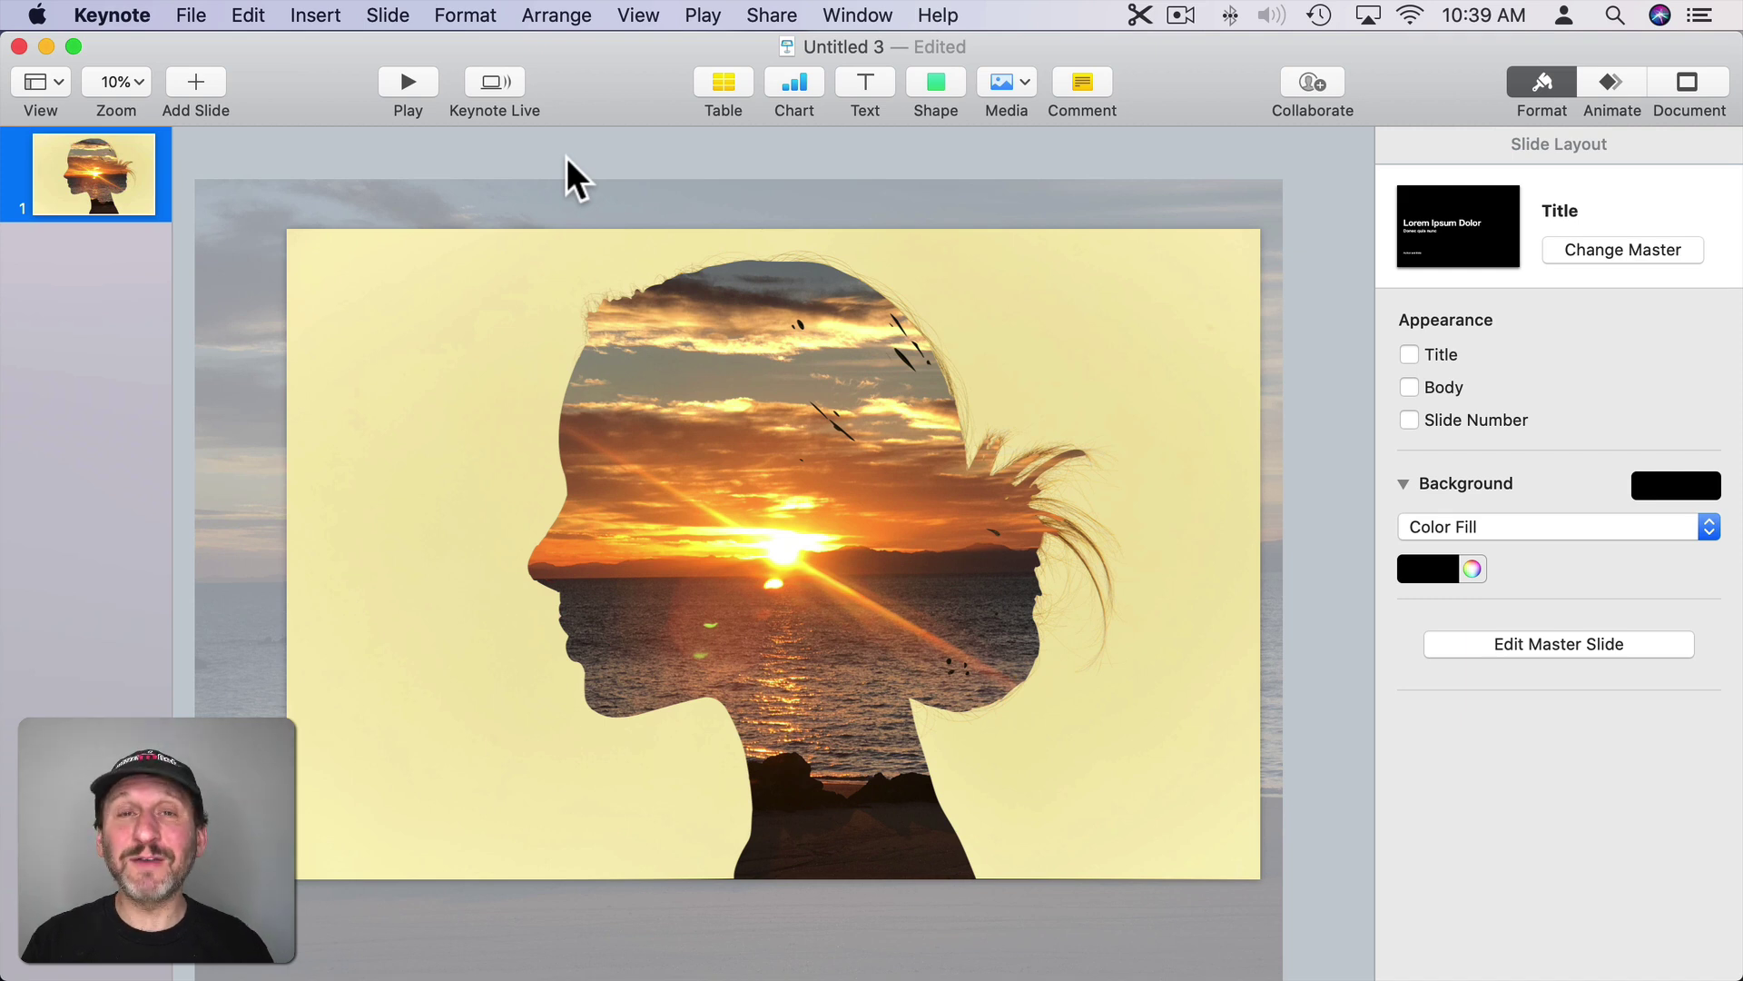
- Copy and paste the portrait, aligning the copy over the original
left_click(421, 347)
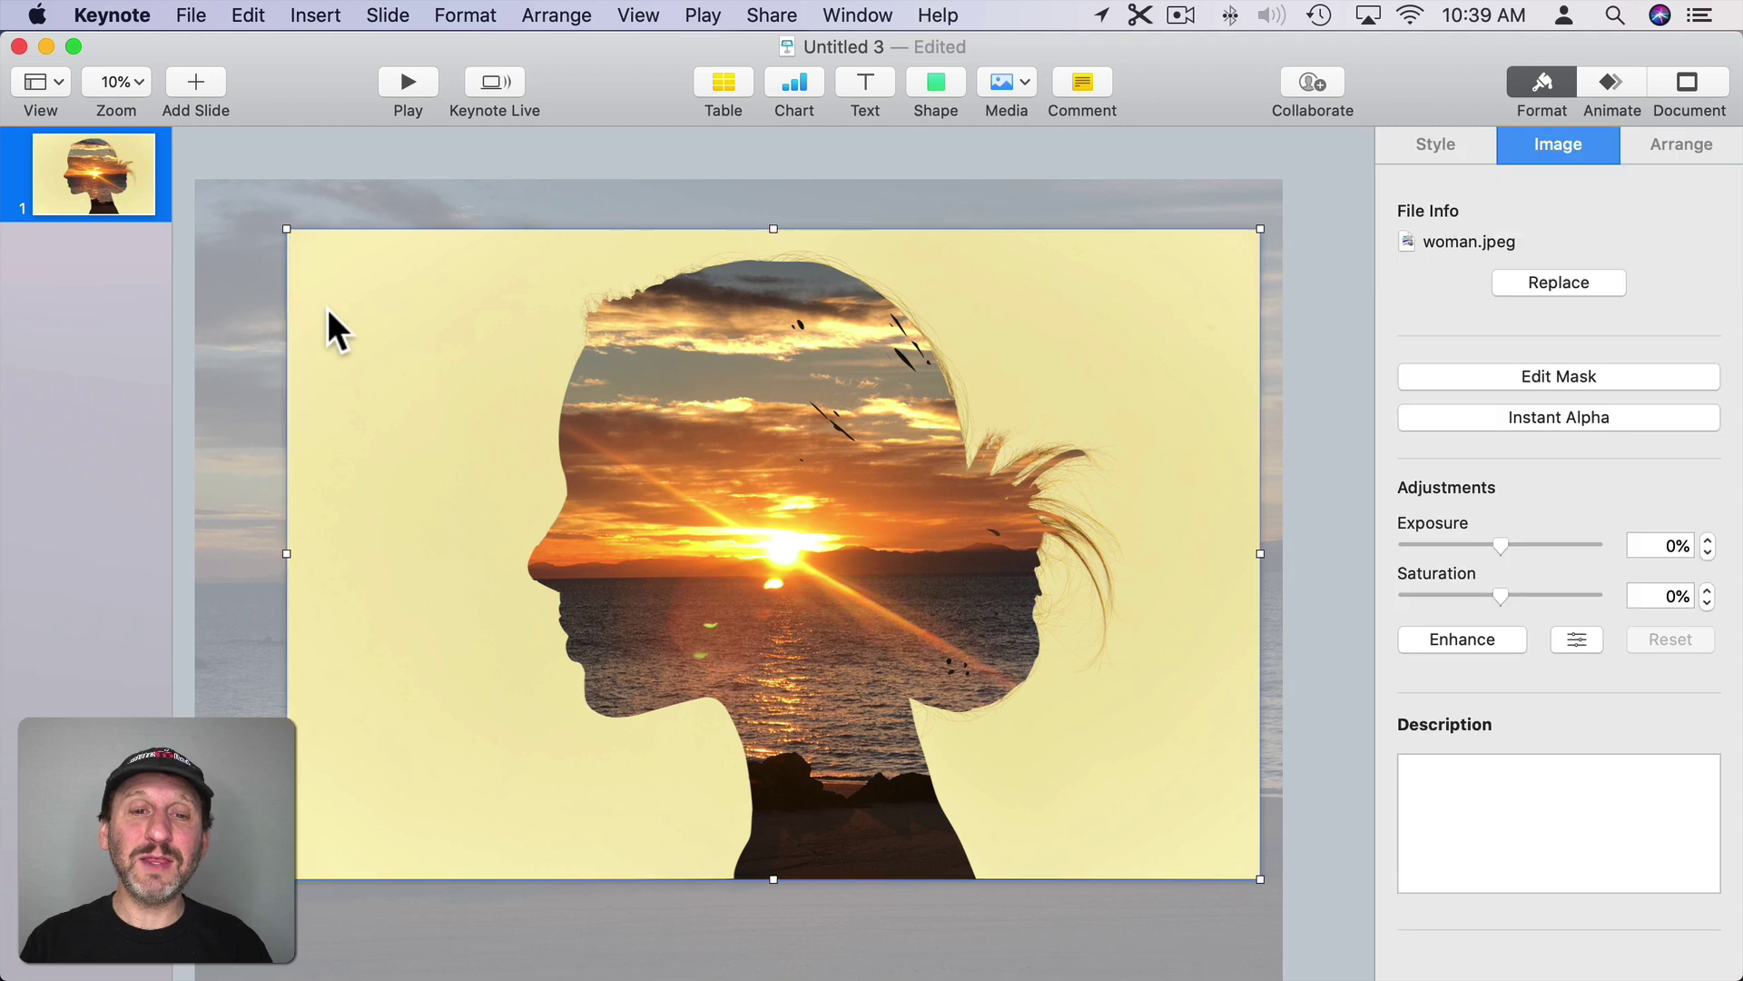
left_click(250, 15)
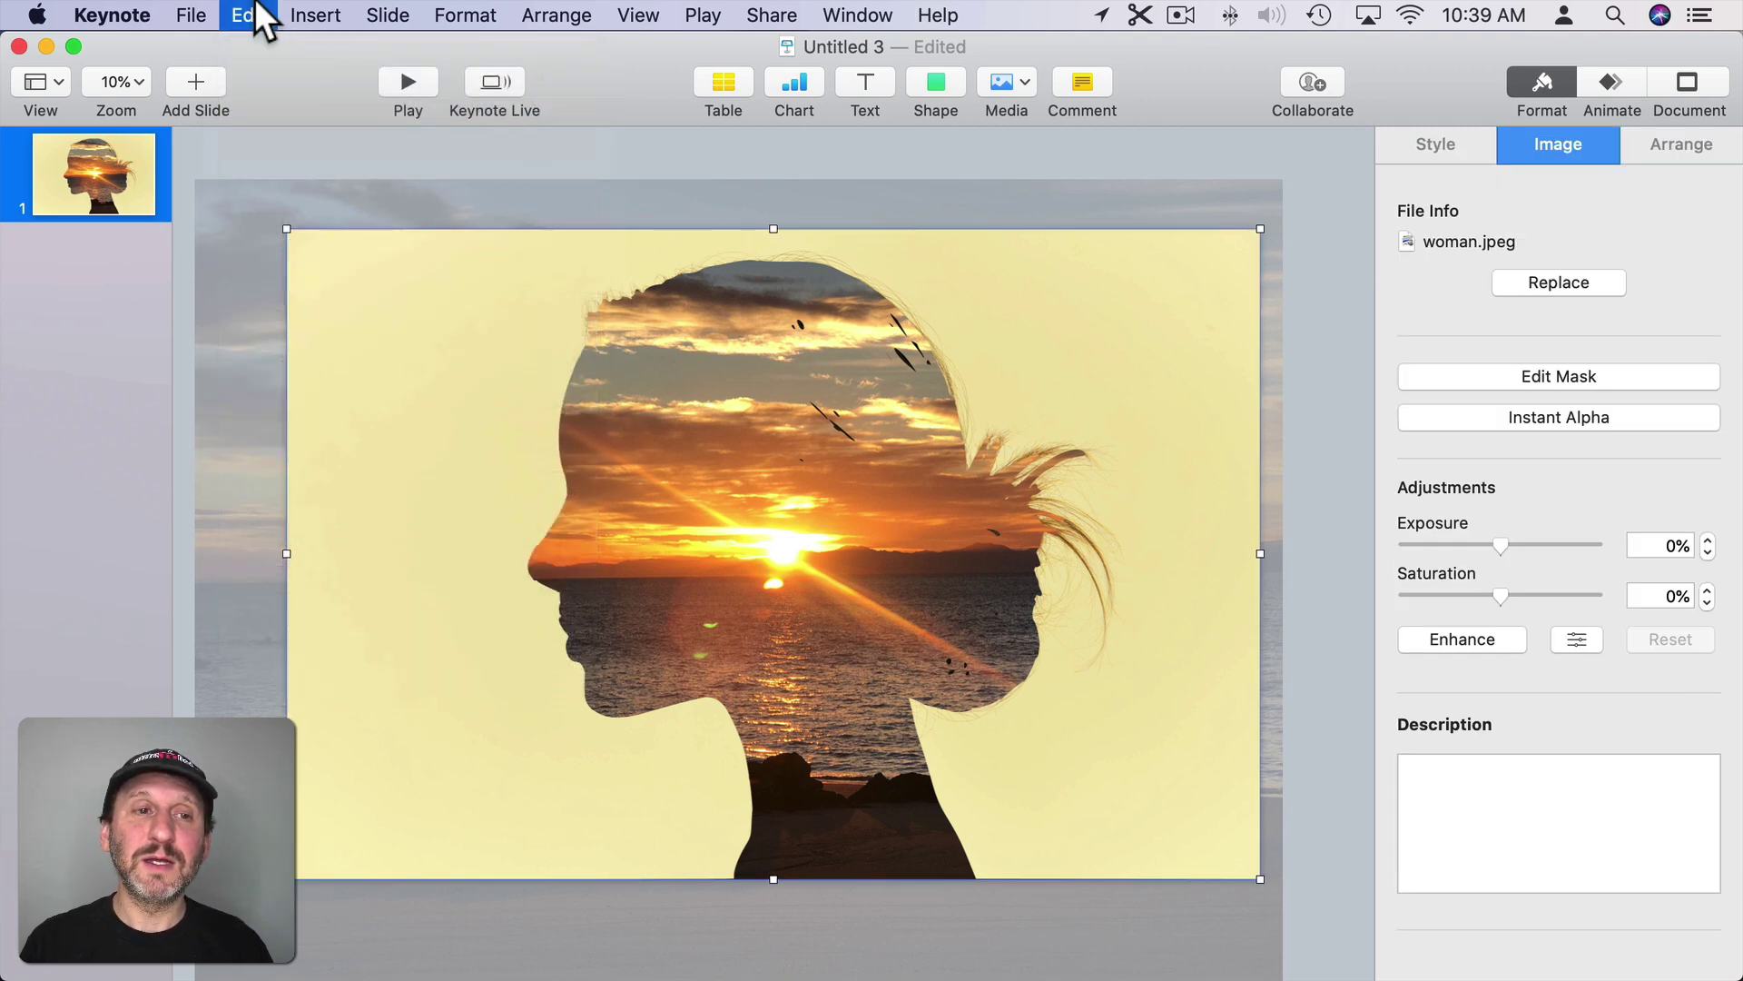
left_click(256, 18)
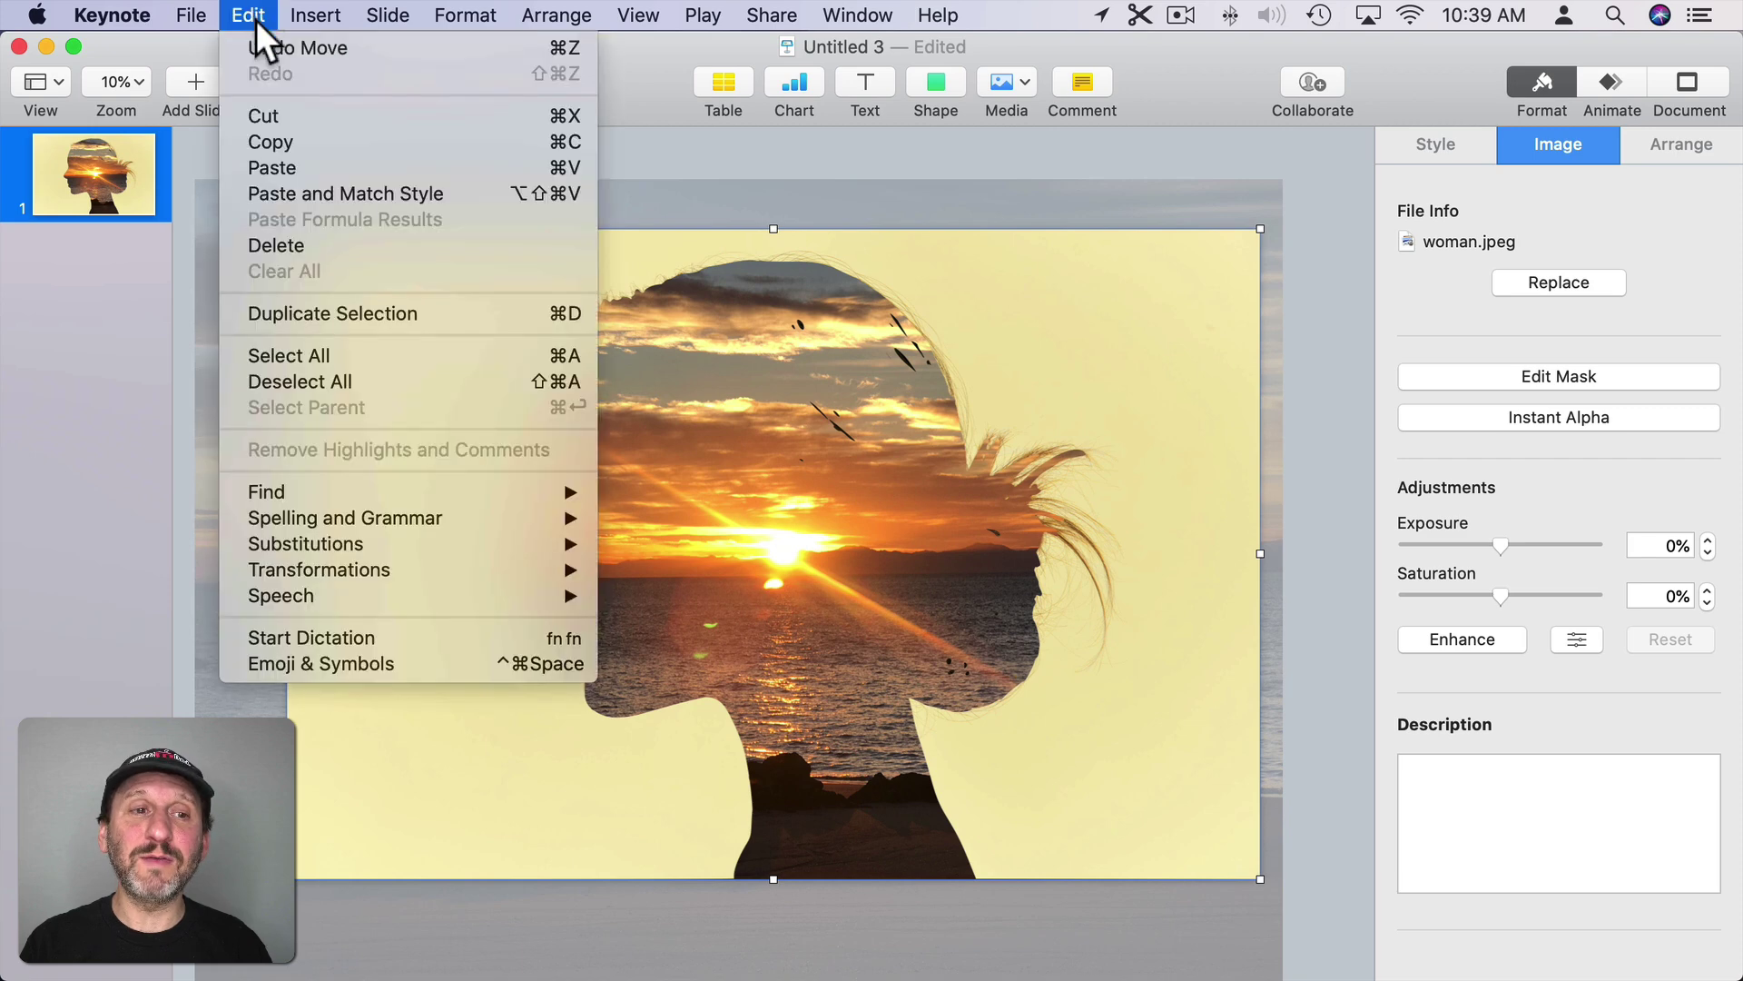
left_click(286, 171)
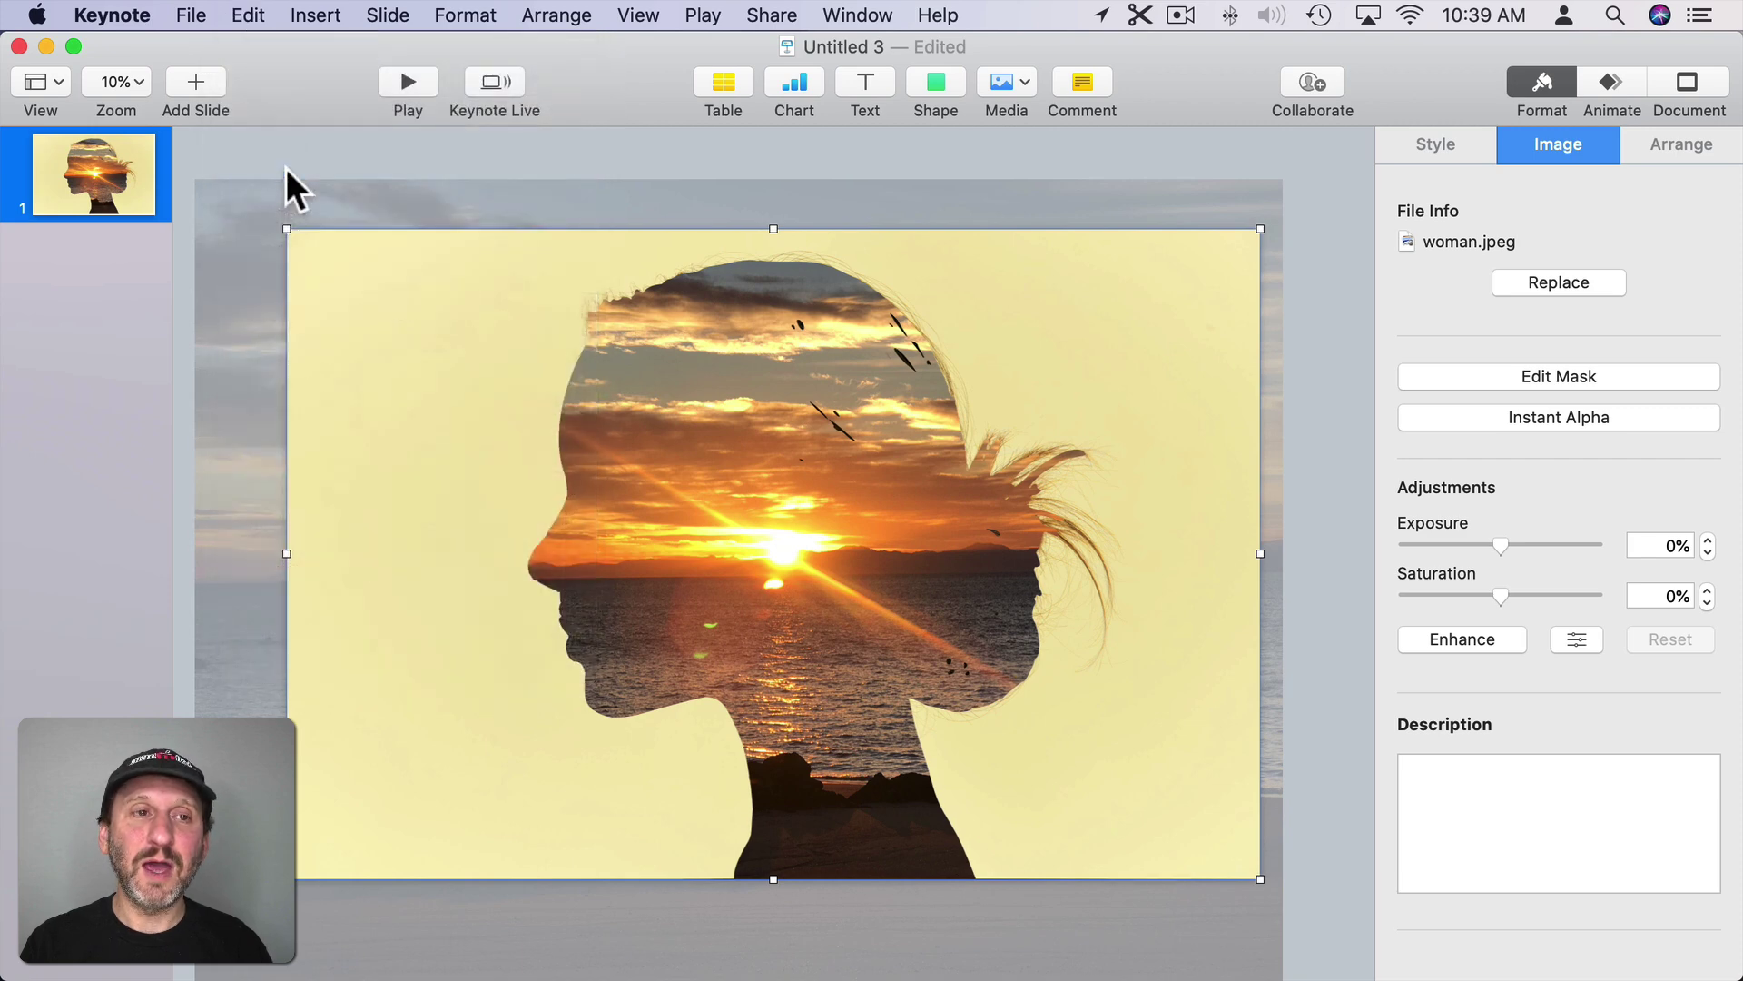
left_click(248, 6)
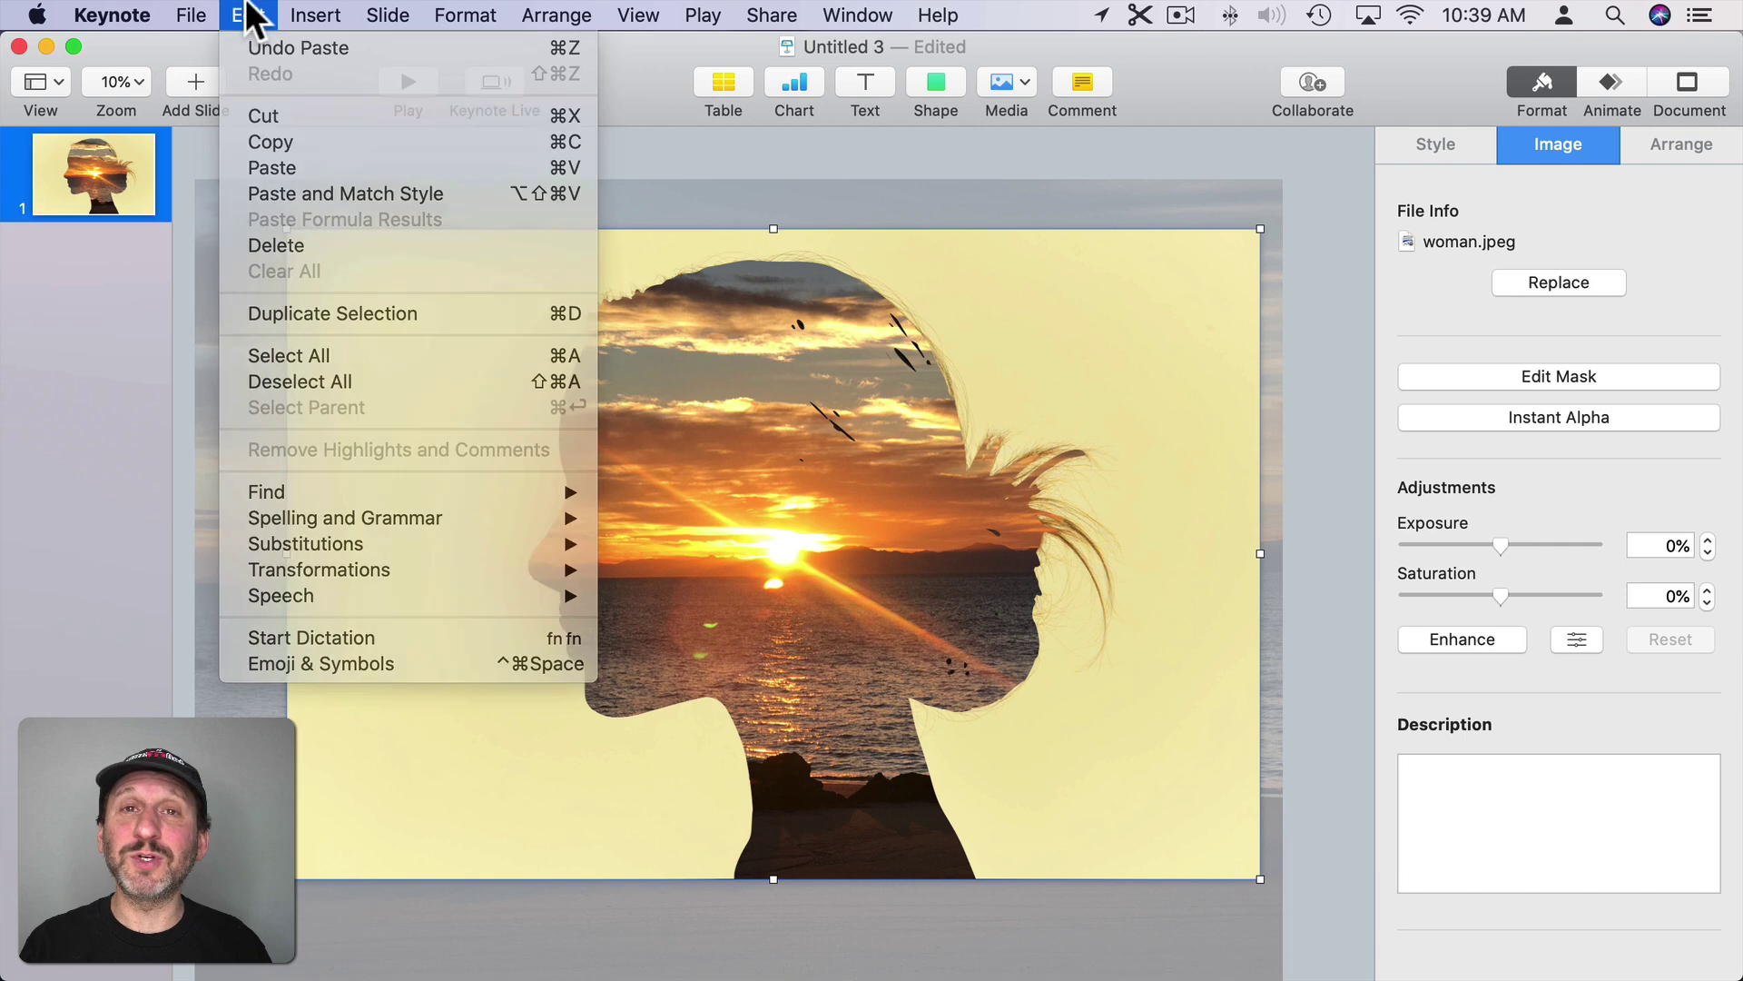
left_click(256, 17)
mouse_move(384, 329)
left_mouse_down()
mouse_move(570, 293)
mouse_move(545, 230)
mouse_move(235, 475)
mouse_move(409, 304)
mouse_move(385, 324)
left_mouse_up()
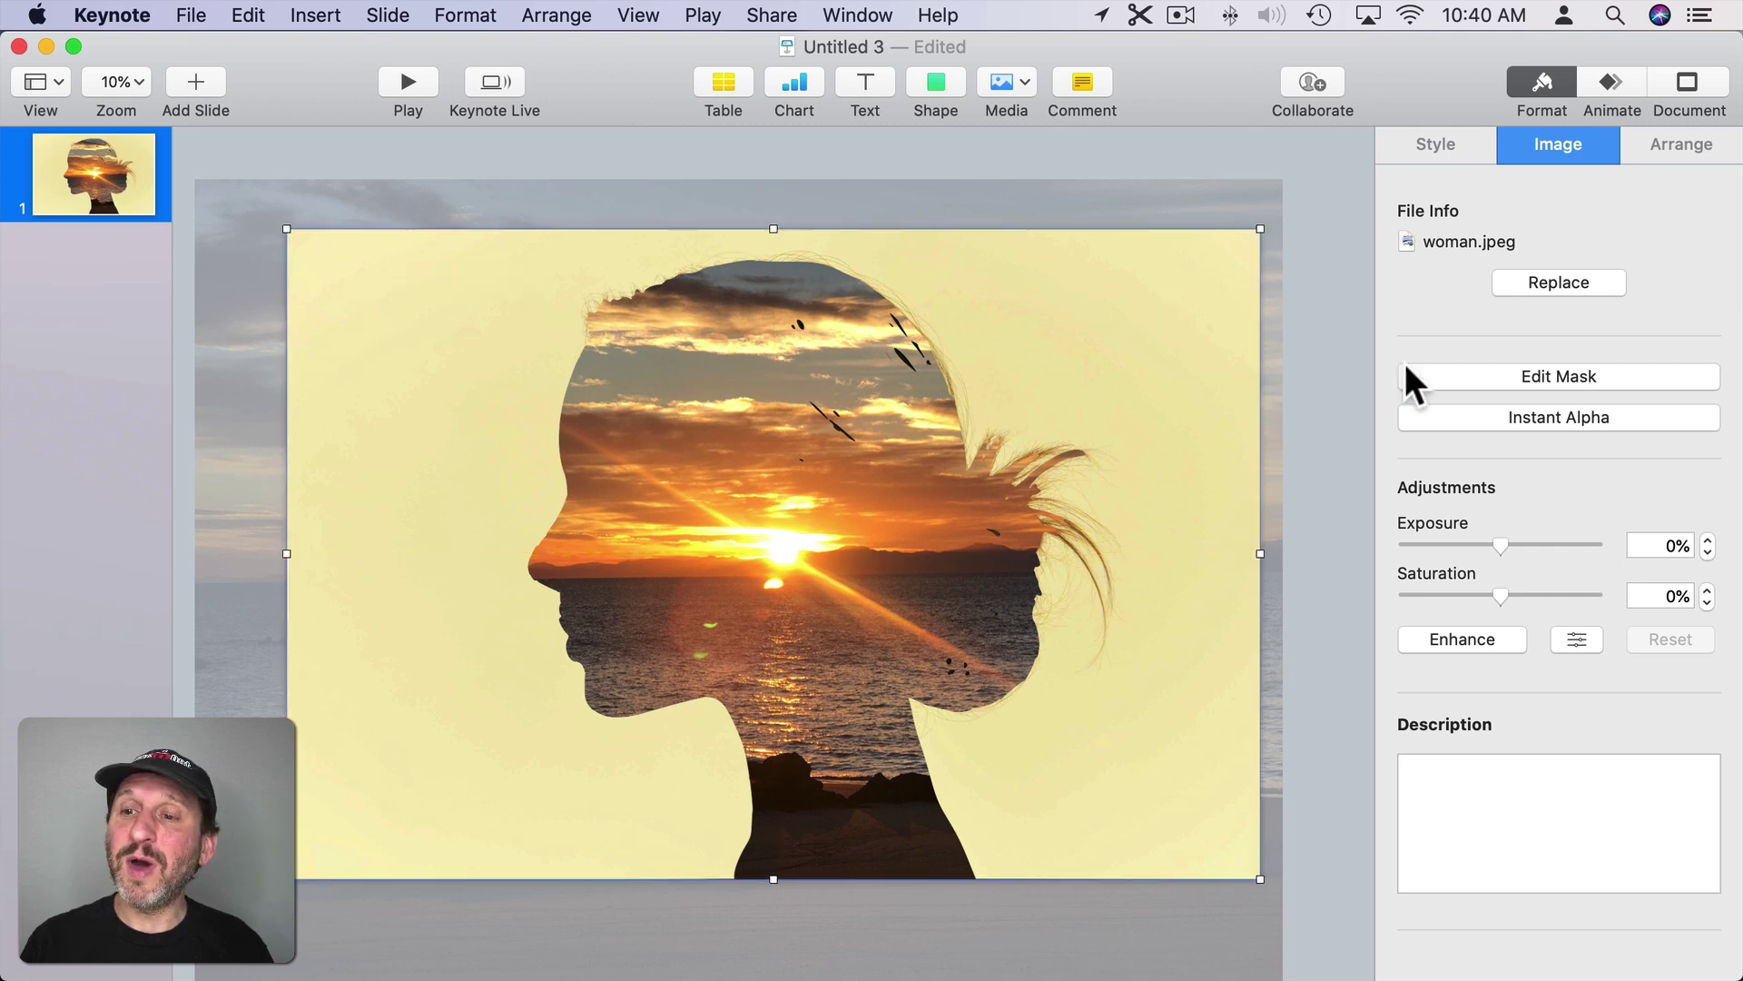
- Reset Instant Alpha on the copy to restore the full-colour woman, then Done
left_click(1539, 410)
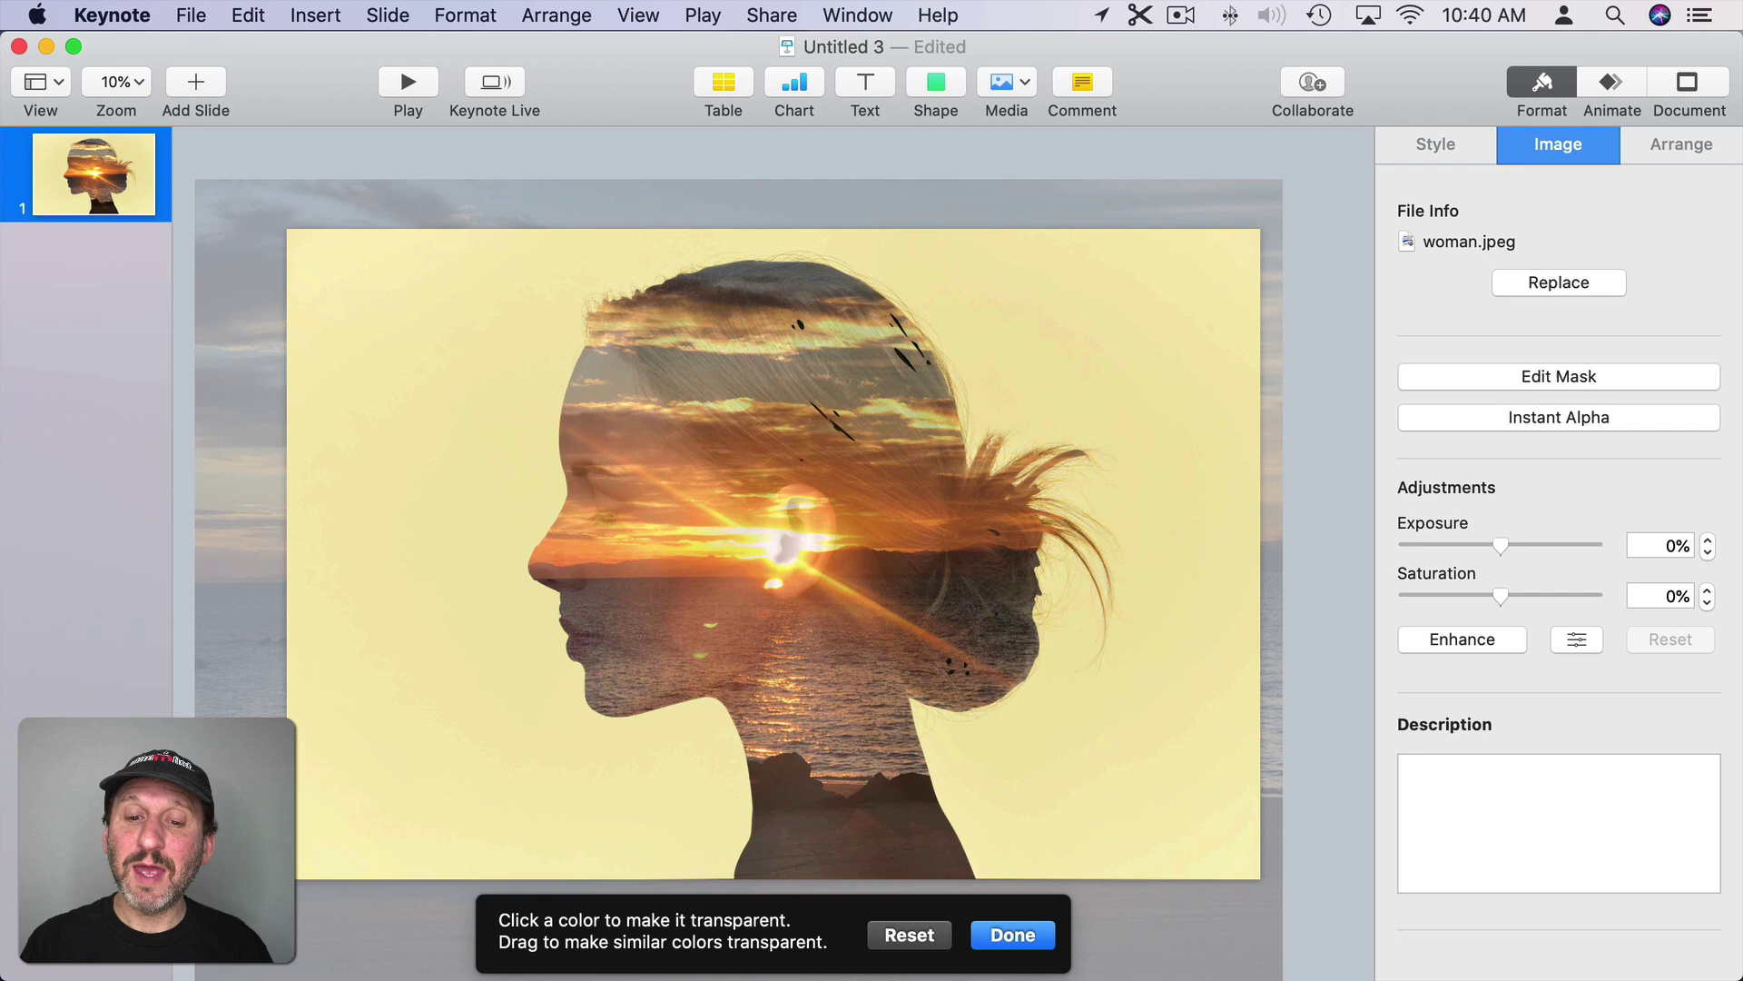
left_click(908, 934)
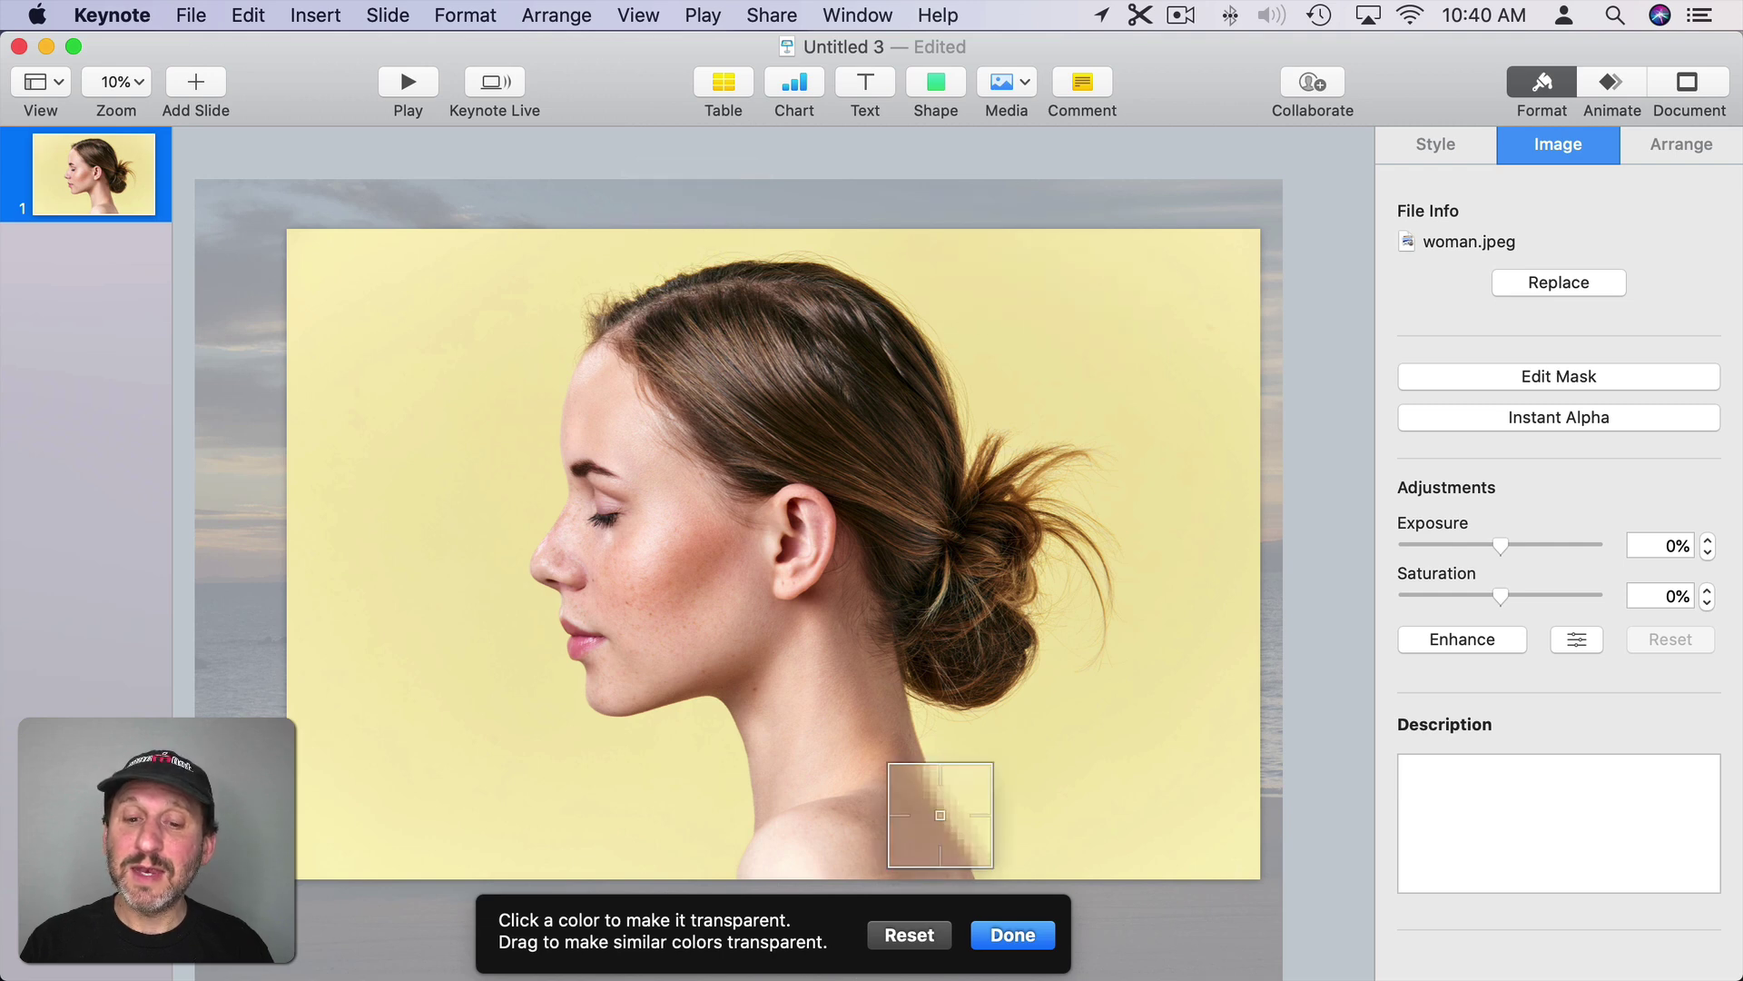
left_click(1015, 934)
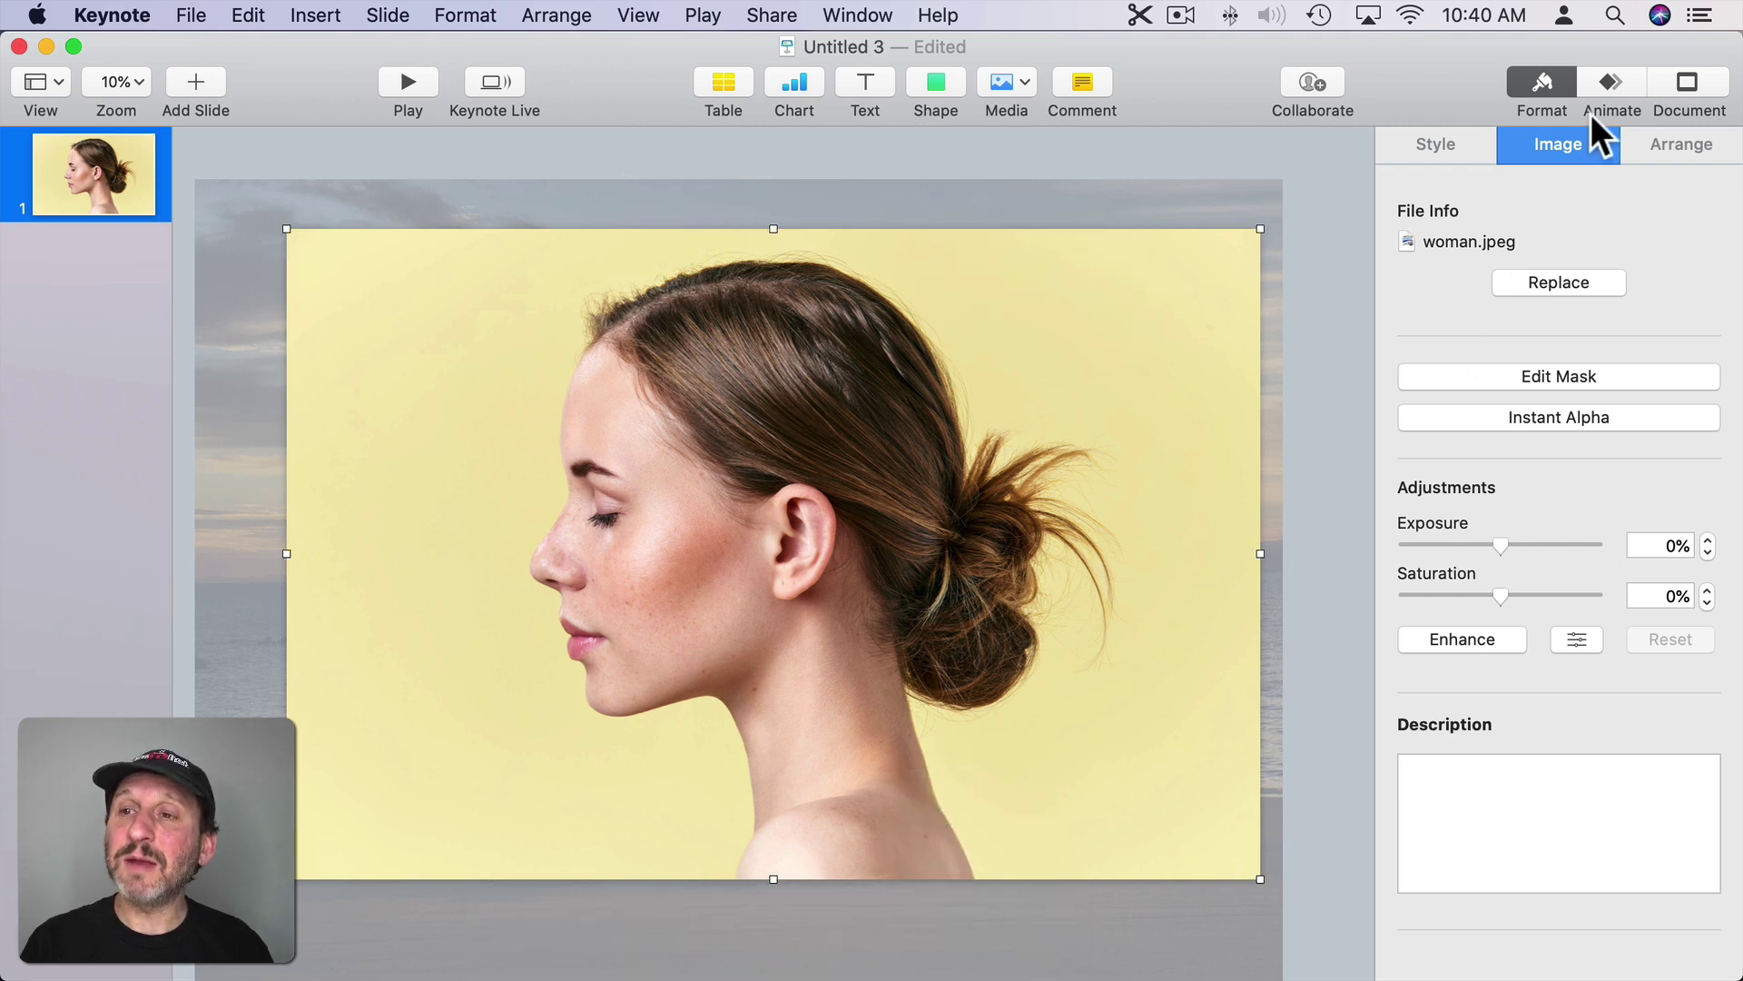
- Fade the full-colour portrait copy to about 29% opacity via the Style settings
left_click(1443, 143)
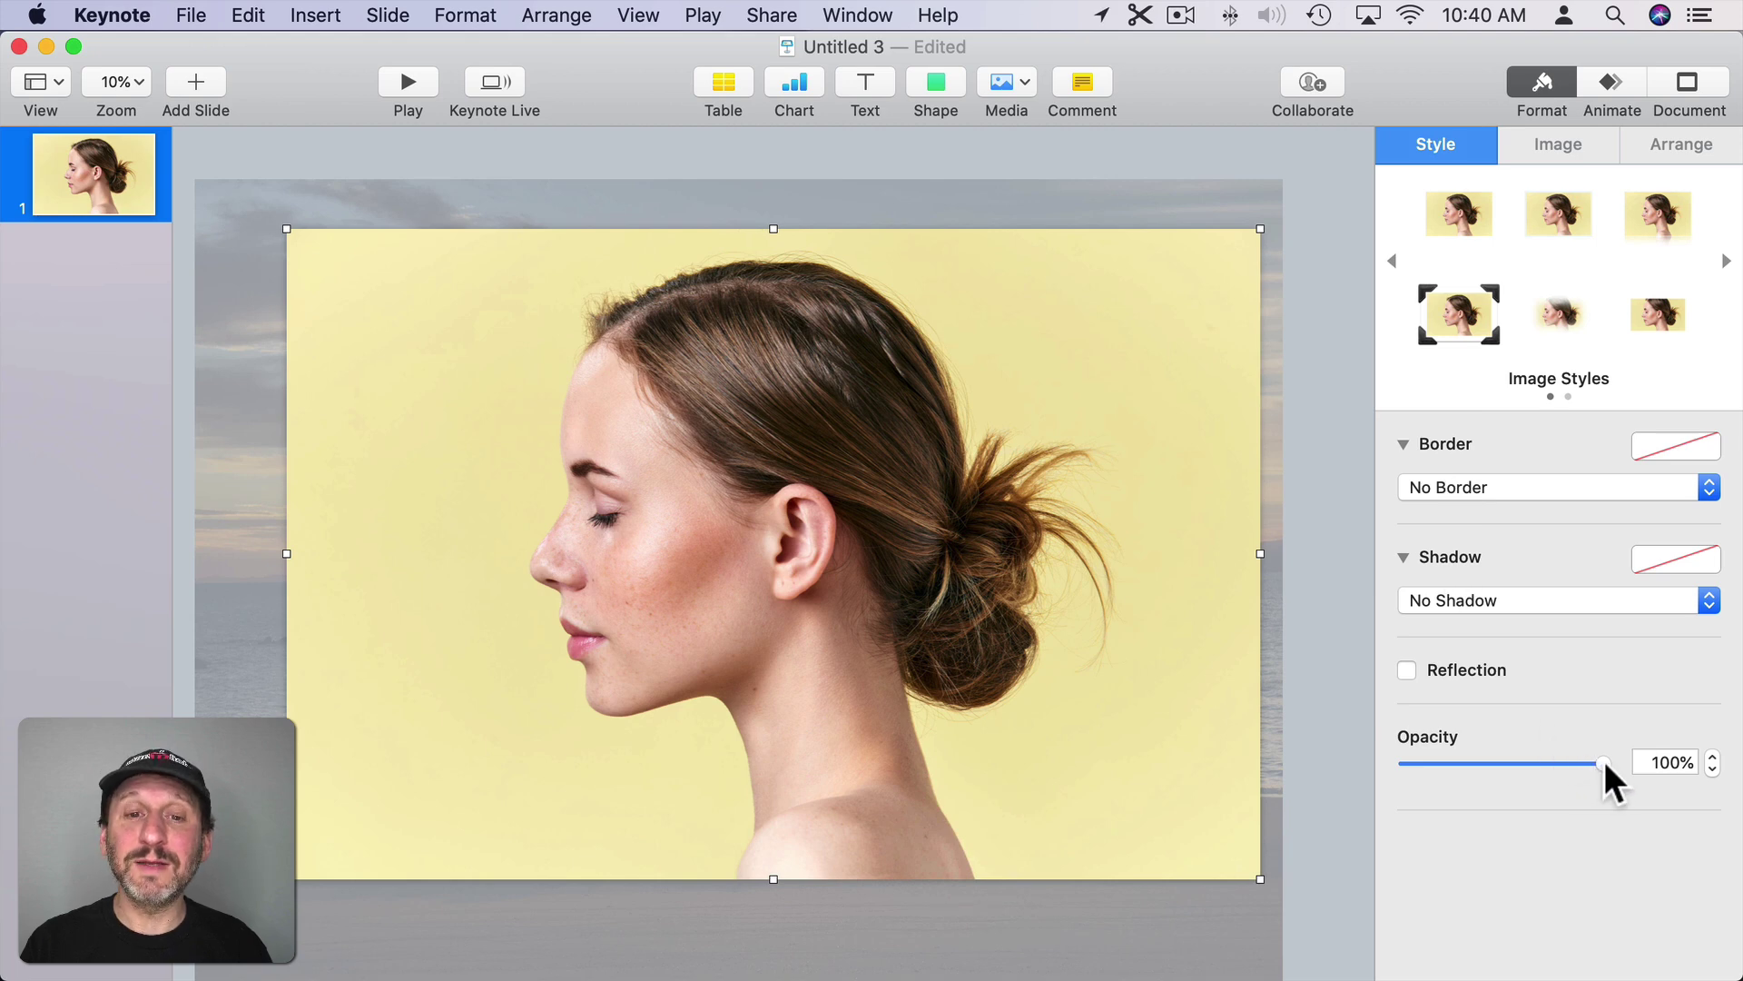
left_click_drag(1602, 766, 1463, 767)
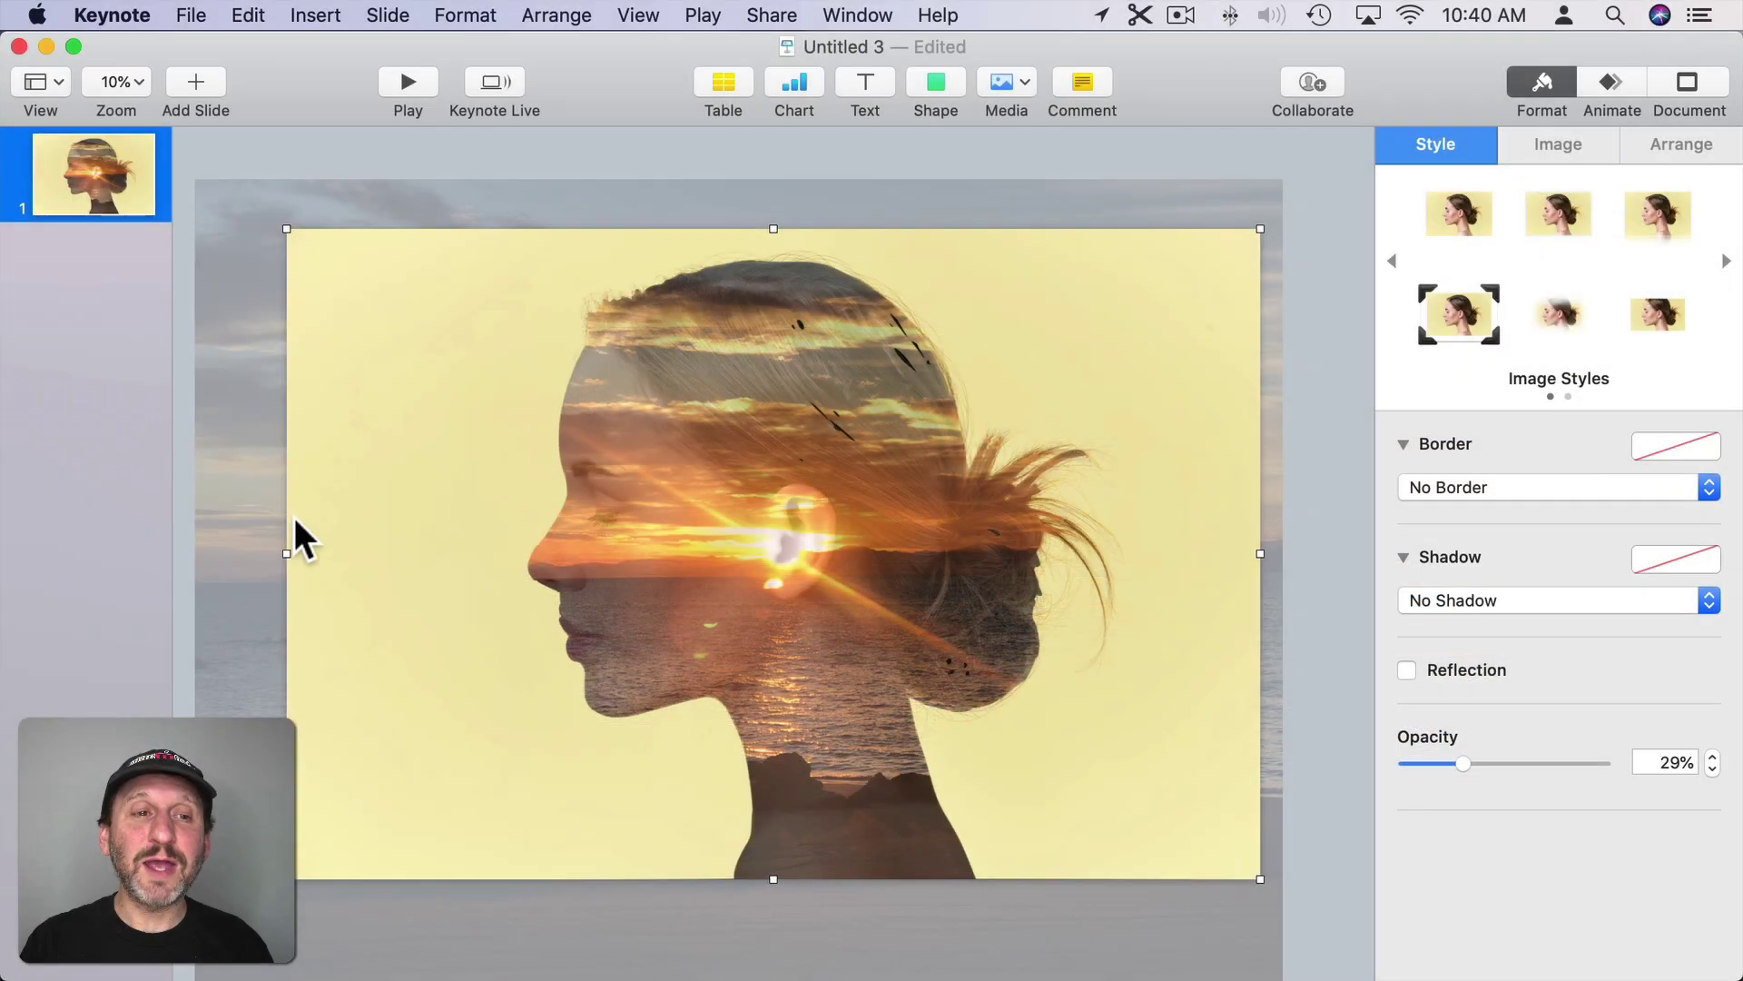
- Shift and enlarge the sunset photo so the bright sun sits inside the woman's head
left_click_drag(228, 293, 201, 301)
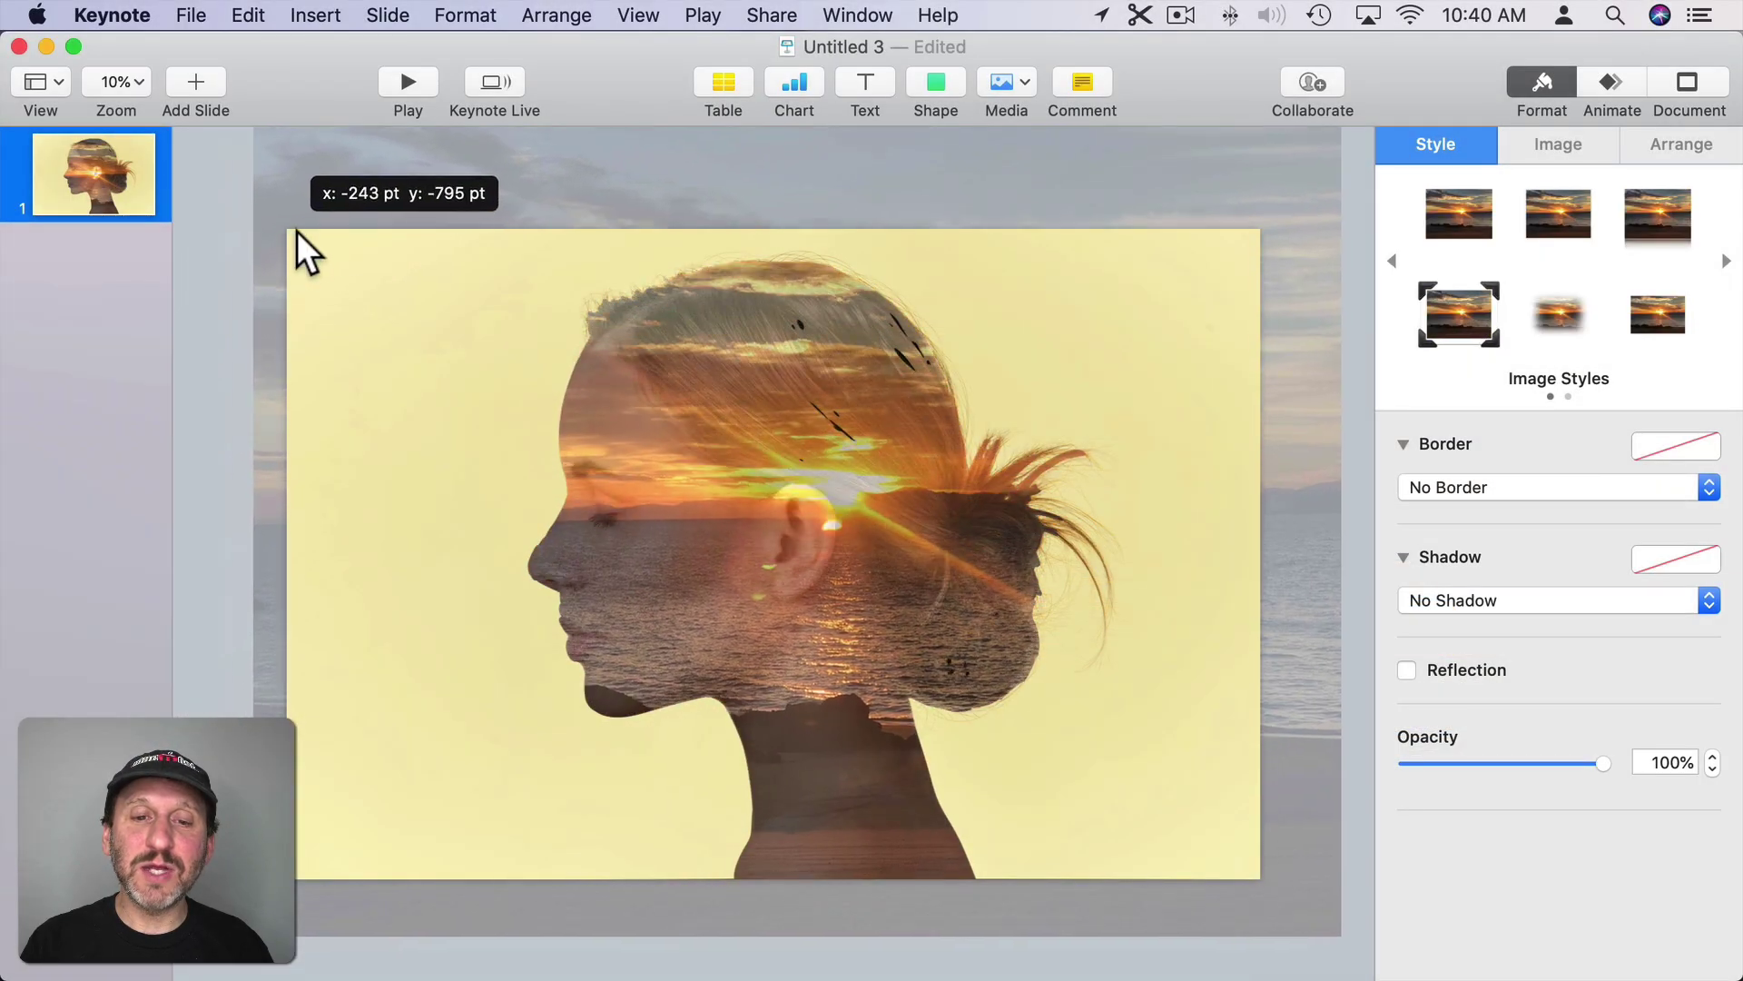
left_click_drag(203, 303, 201, 345)
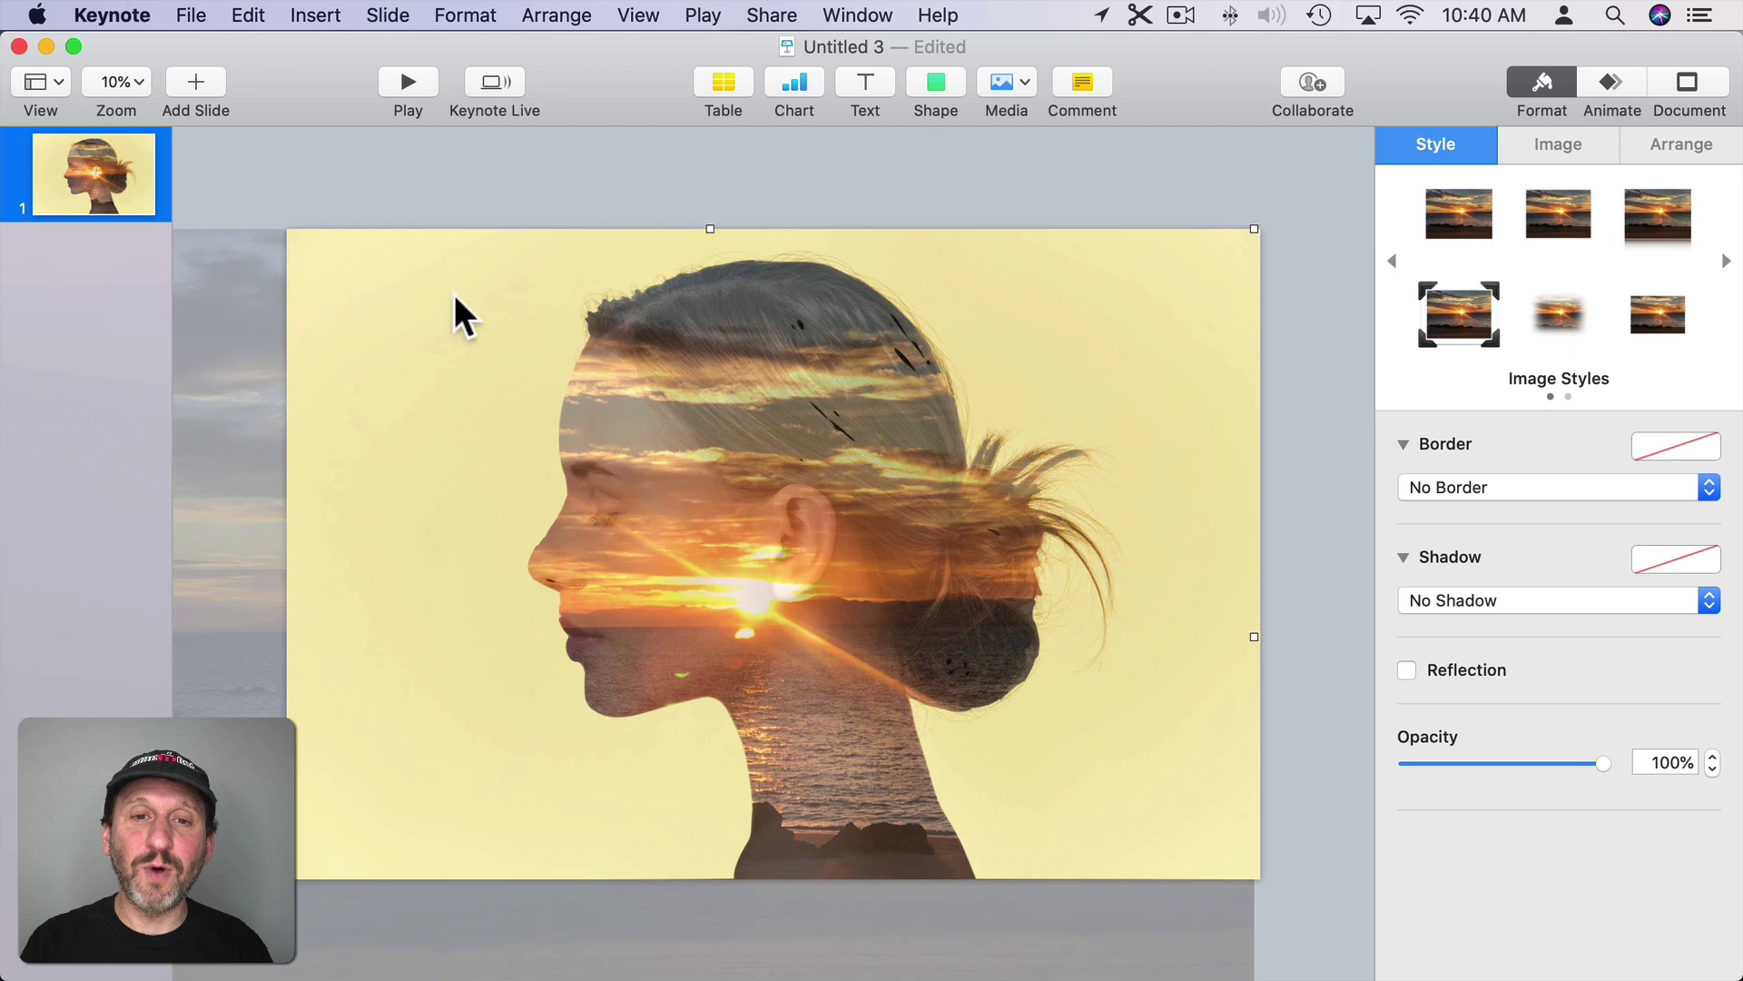
left_click_drag(713, 235, 709, 145)
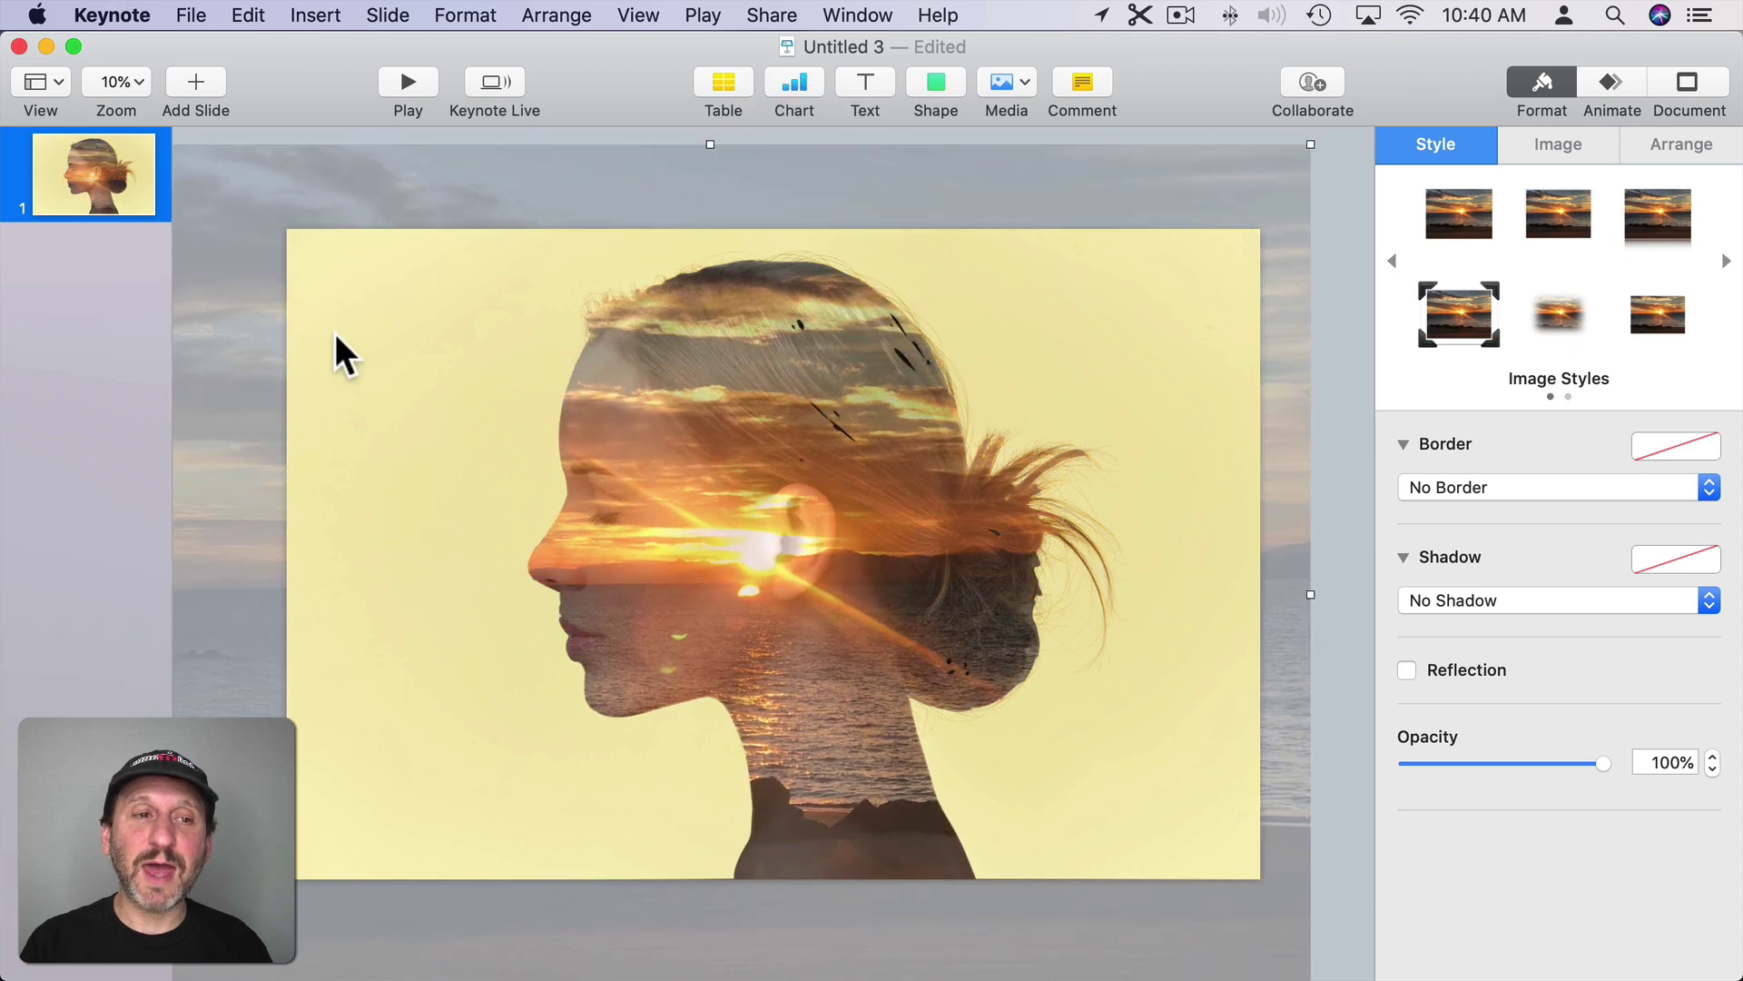
left_click_drag(223, 340, 230, 326)
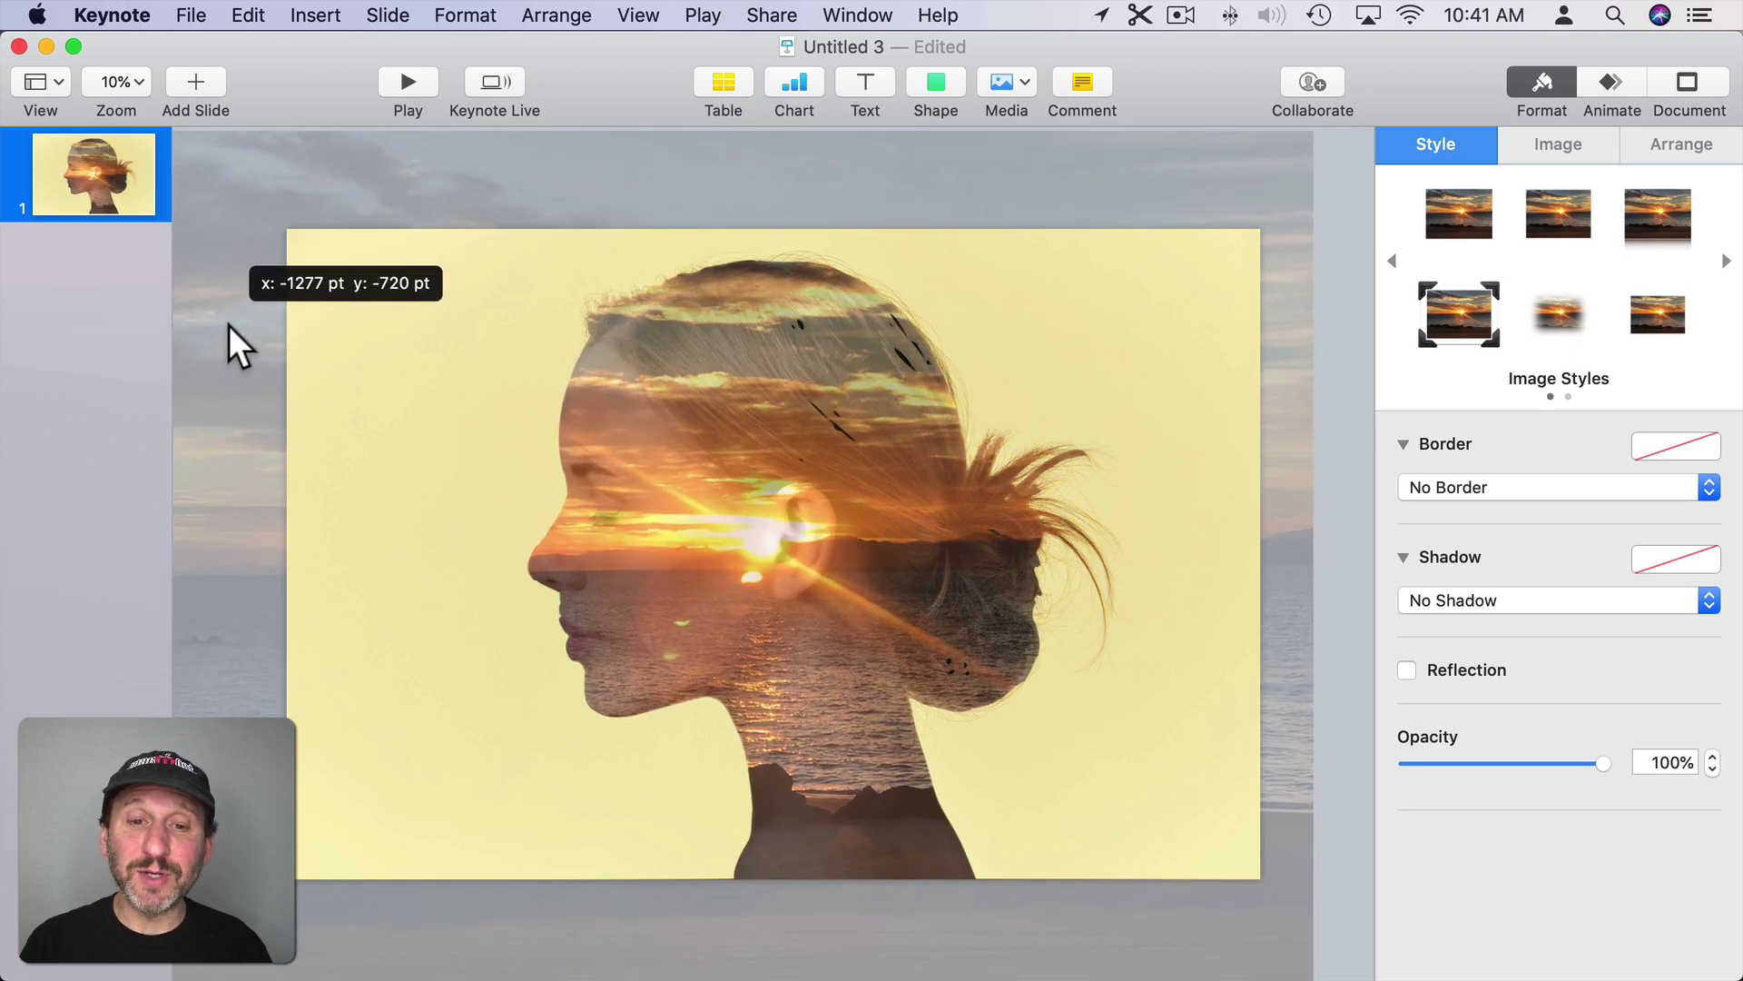
left_click_drag(226, 328, 228, 307)
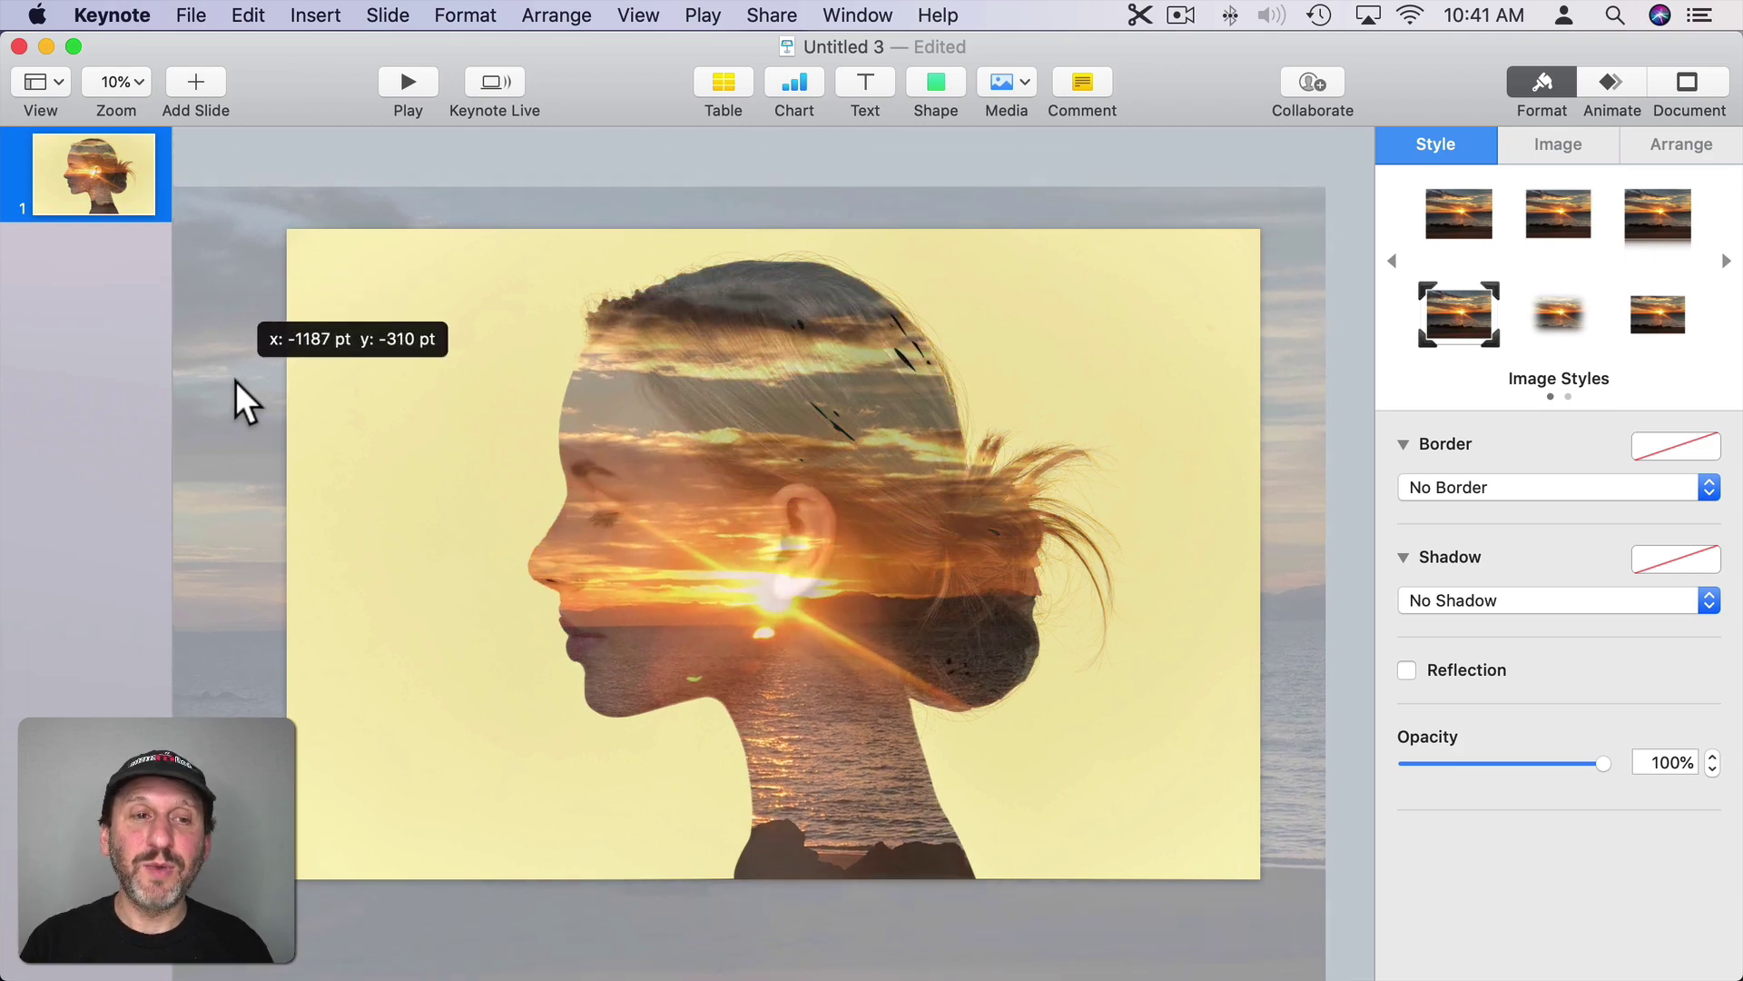
left_click_drag(756, 205, 807, 187)
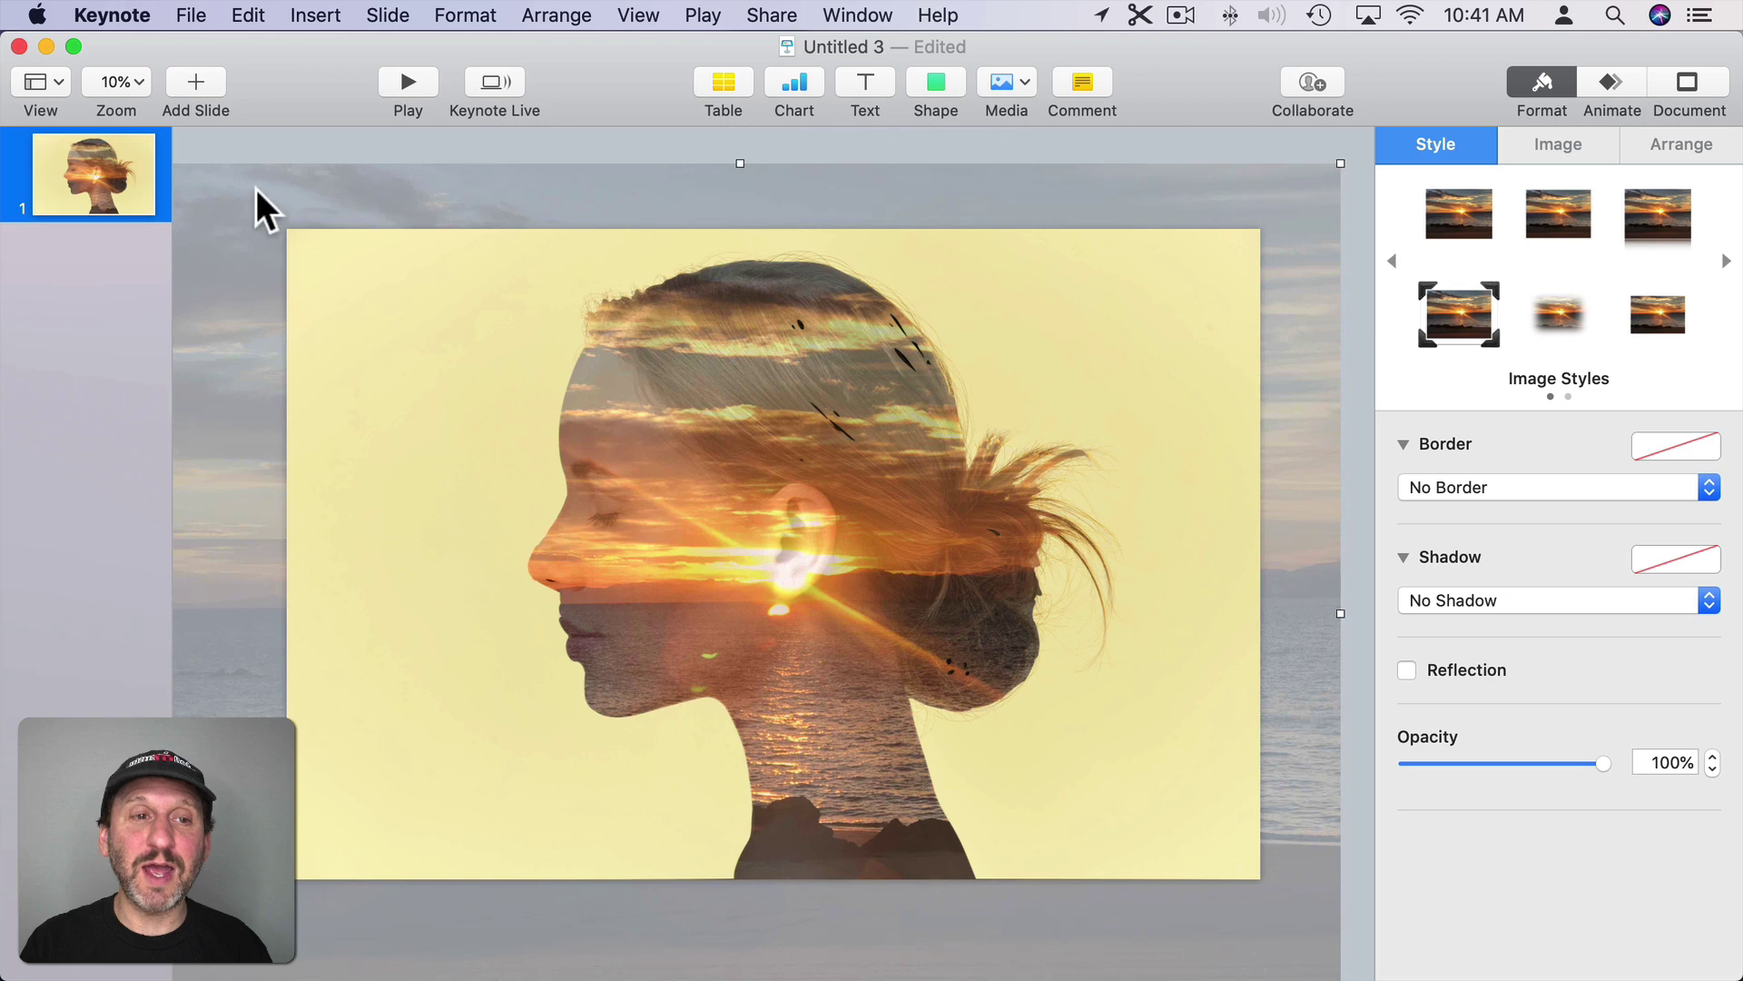
left_click_drag(558, 218, 565, 233)
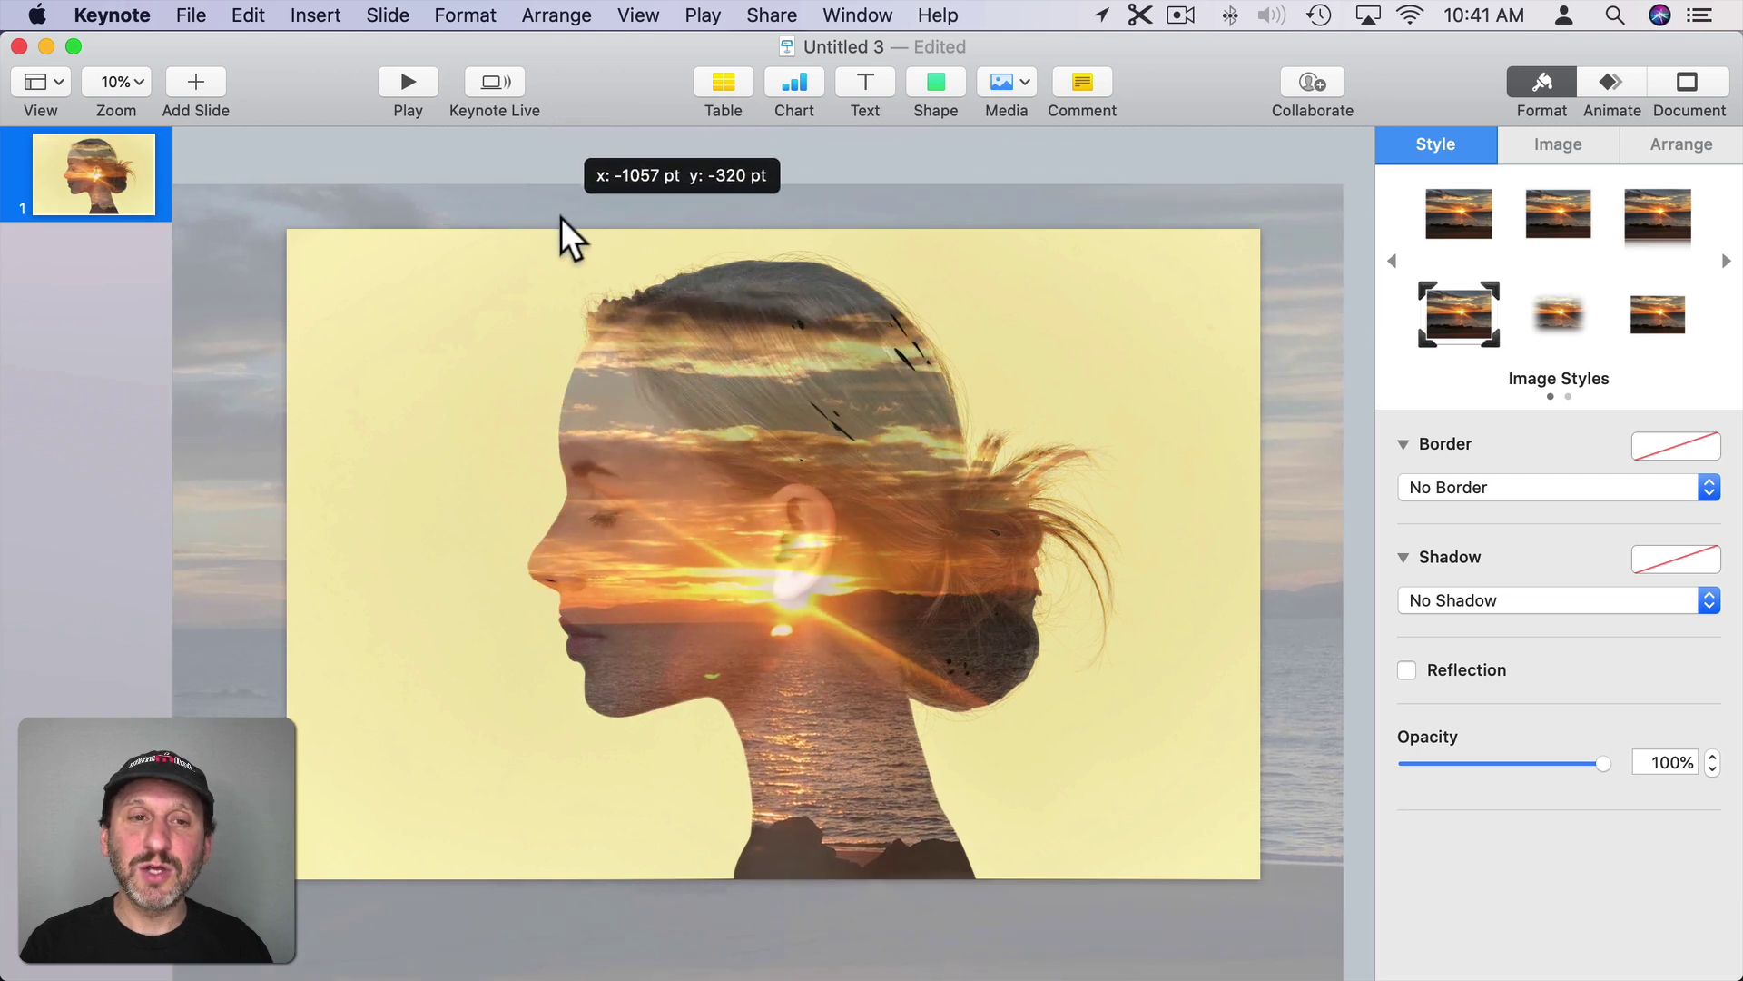
mouse_move(742, 180)
left_mouse_down()
mouse_move(732, 117)
mouse_move(680, 188)
left_mouse_up()
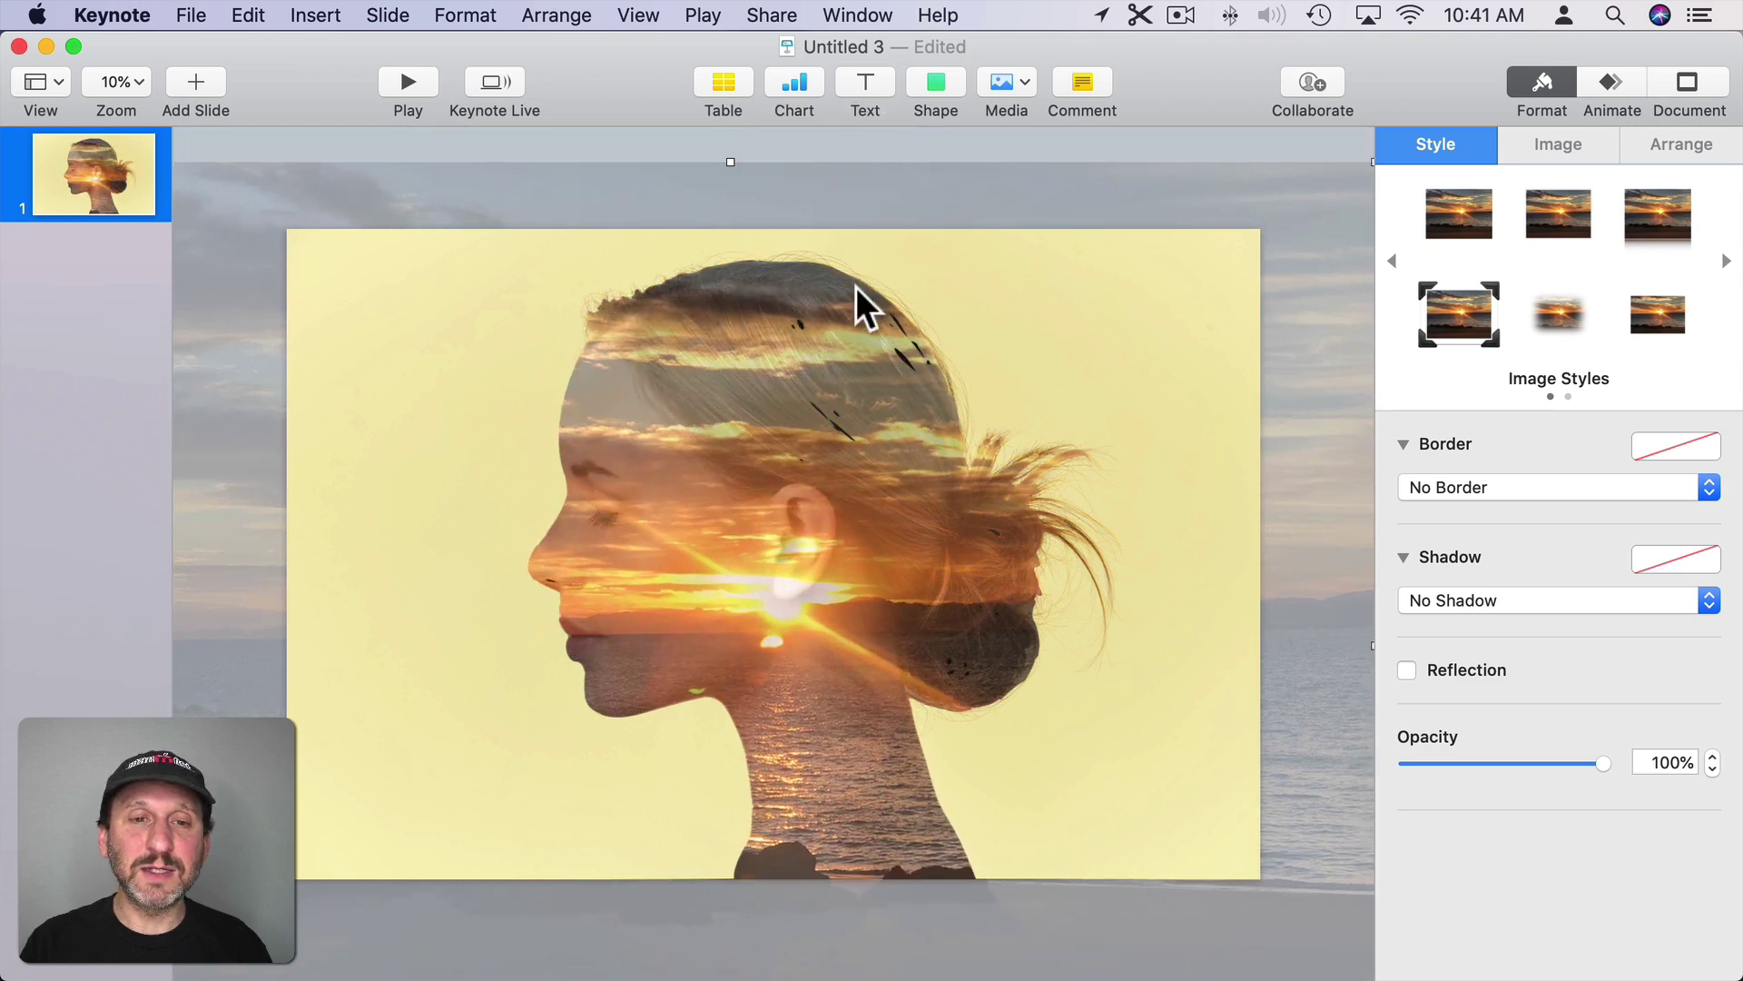
- Set the woman's profile photo to about 43% opacity
left_click(548, 281)
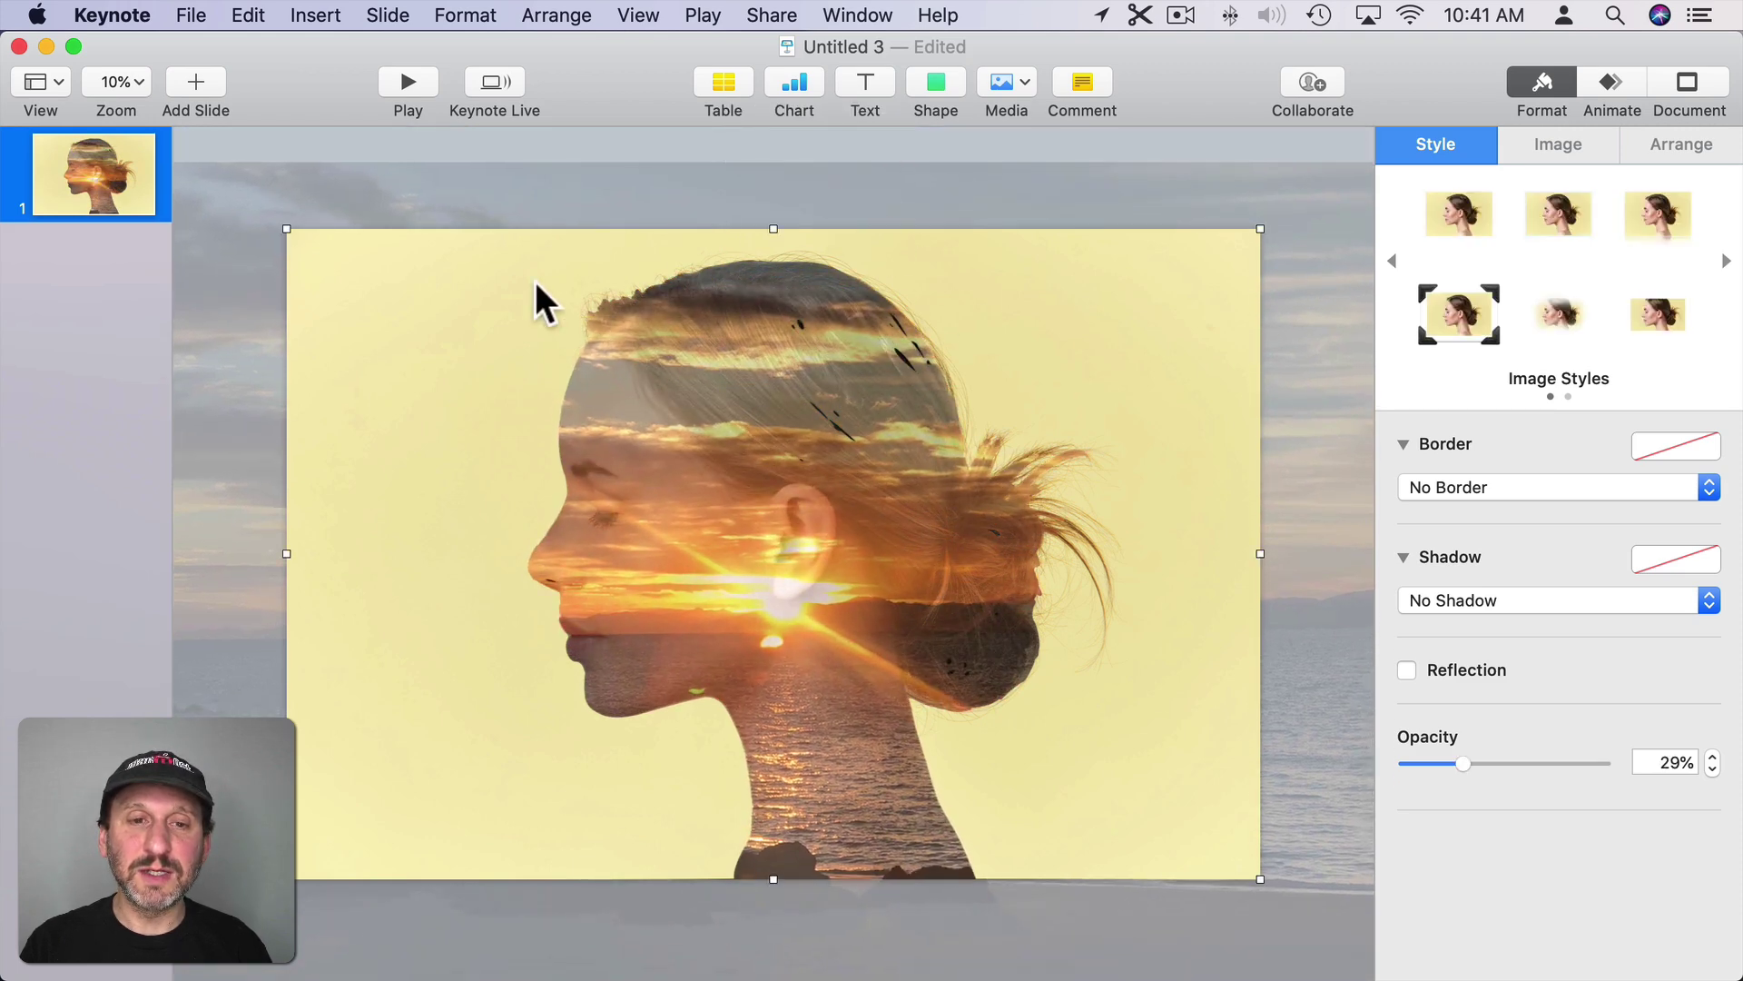
left_click(1467, 762)
left_click_drag(1467, 760, 1493, 764)
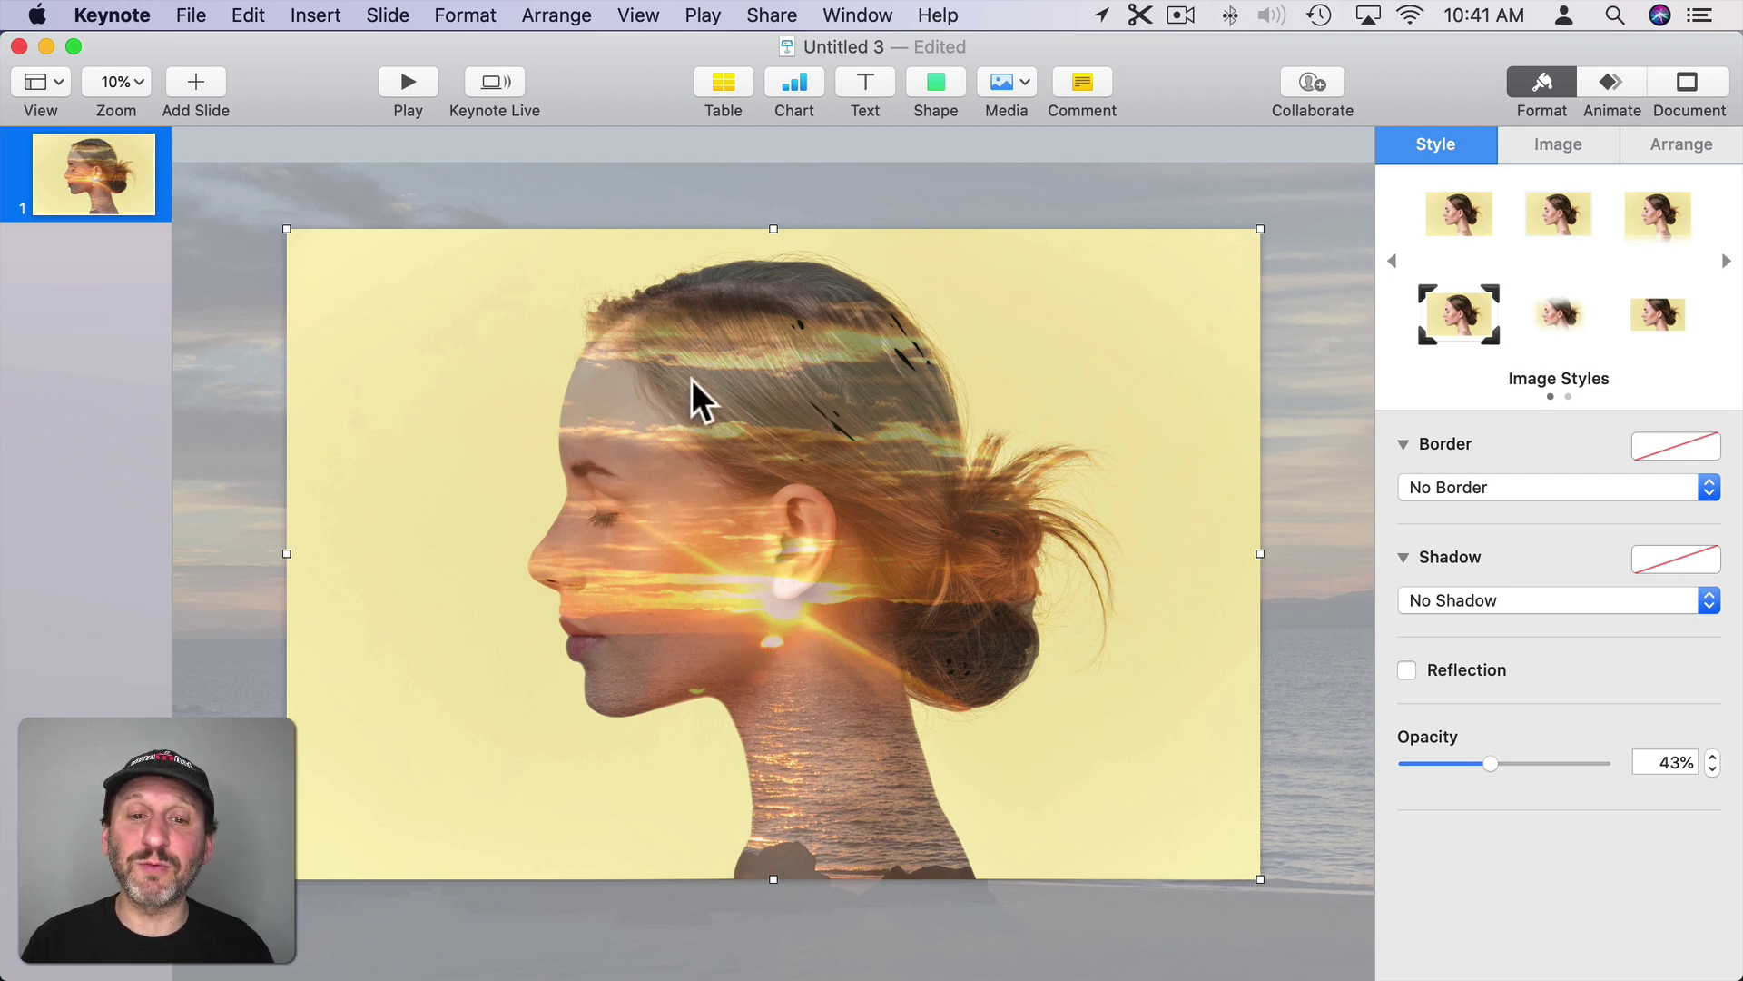
- Delete the sunset photo, leaving only her profile on the yellow background
left_click_drag(316, 177, 311, 204)
key("BackSpace")
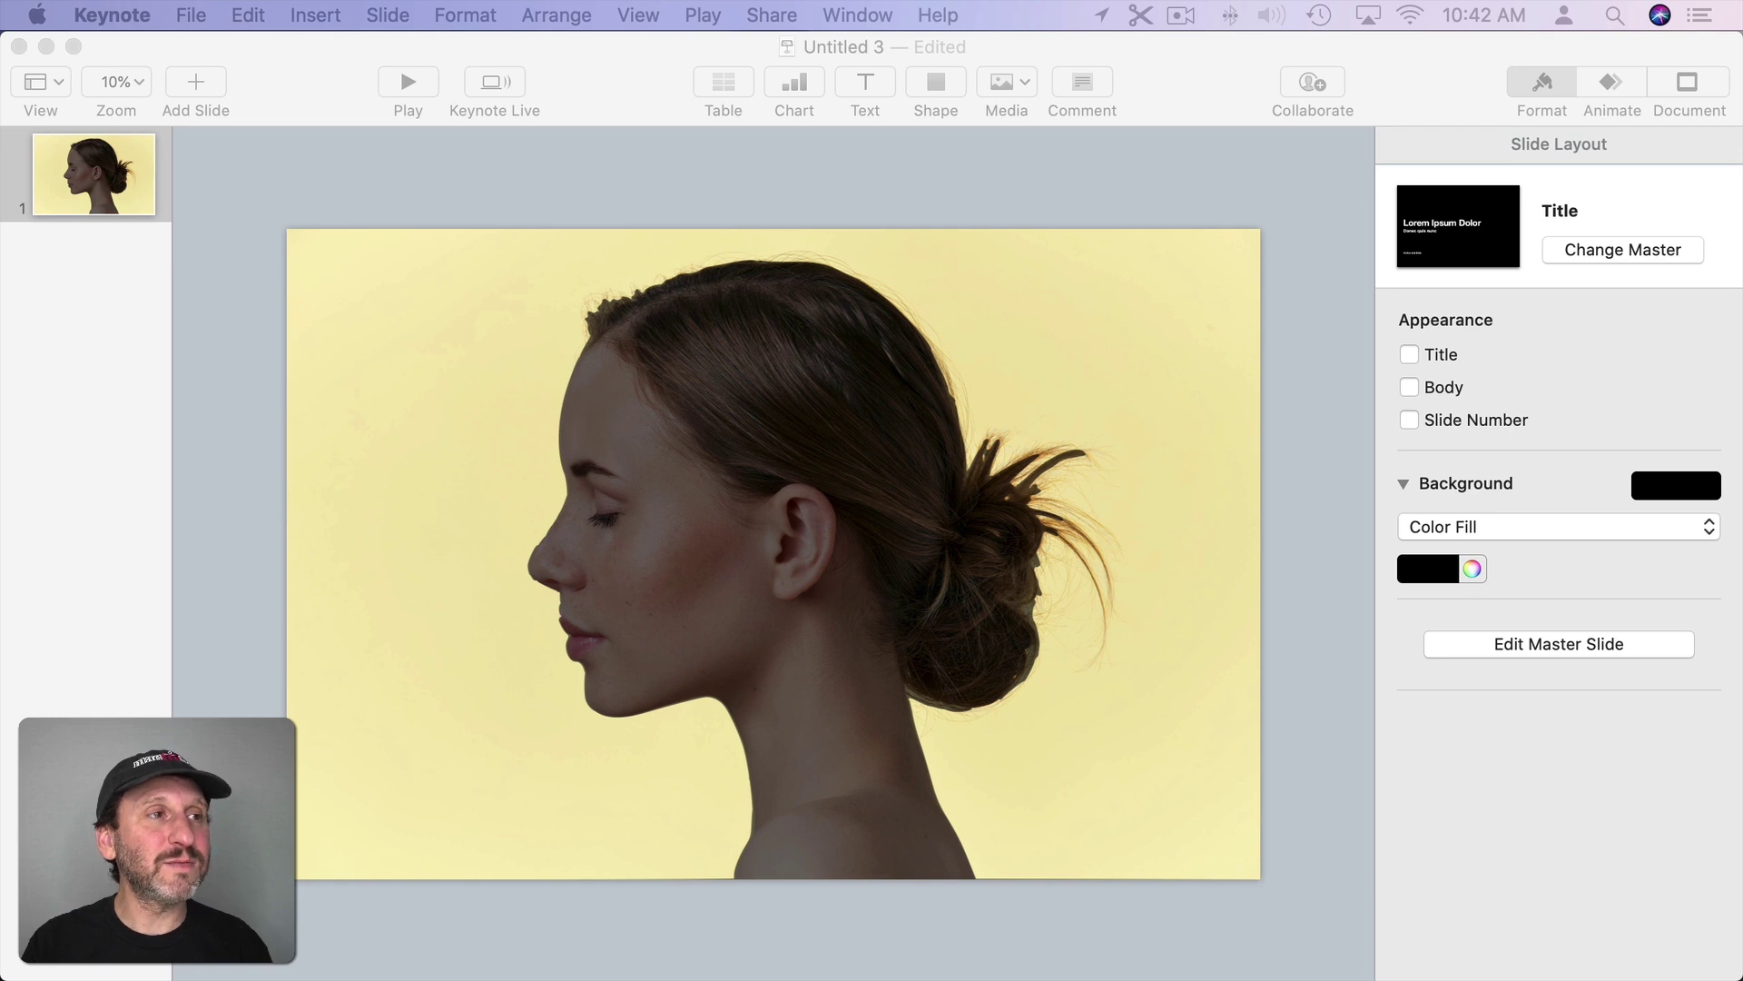
- Add the city skyline photo, send it to back and enlarge it to cover the woman's head
left_click_drag(250, 147, 404, 225)
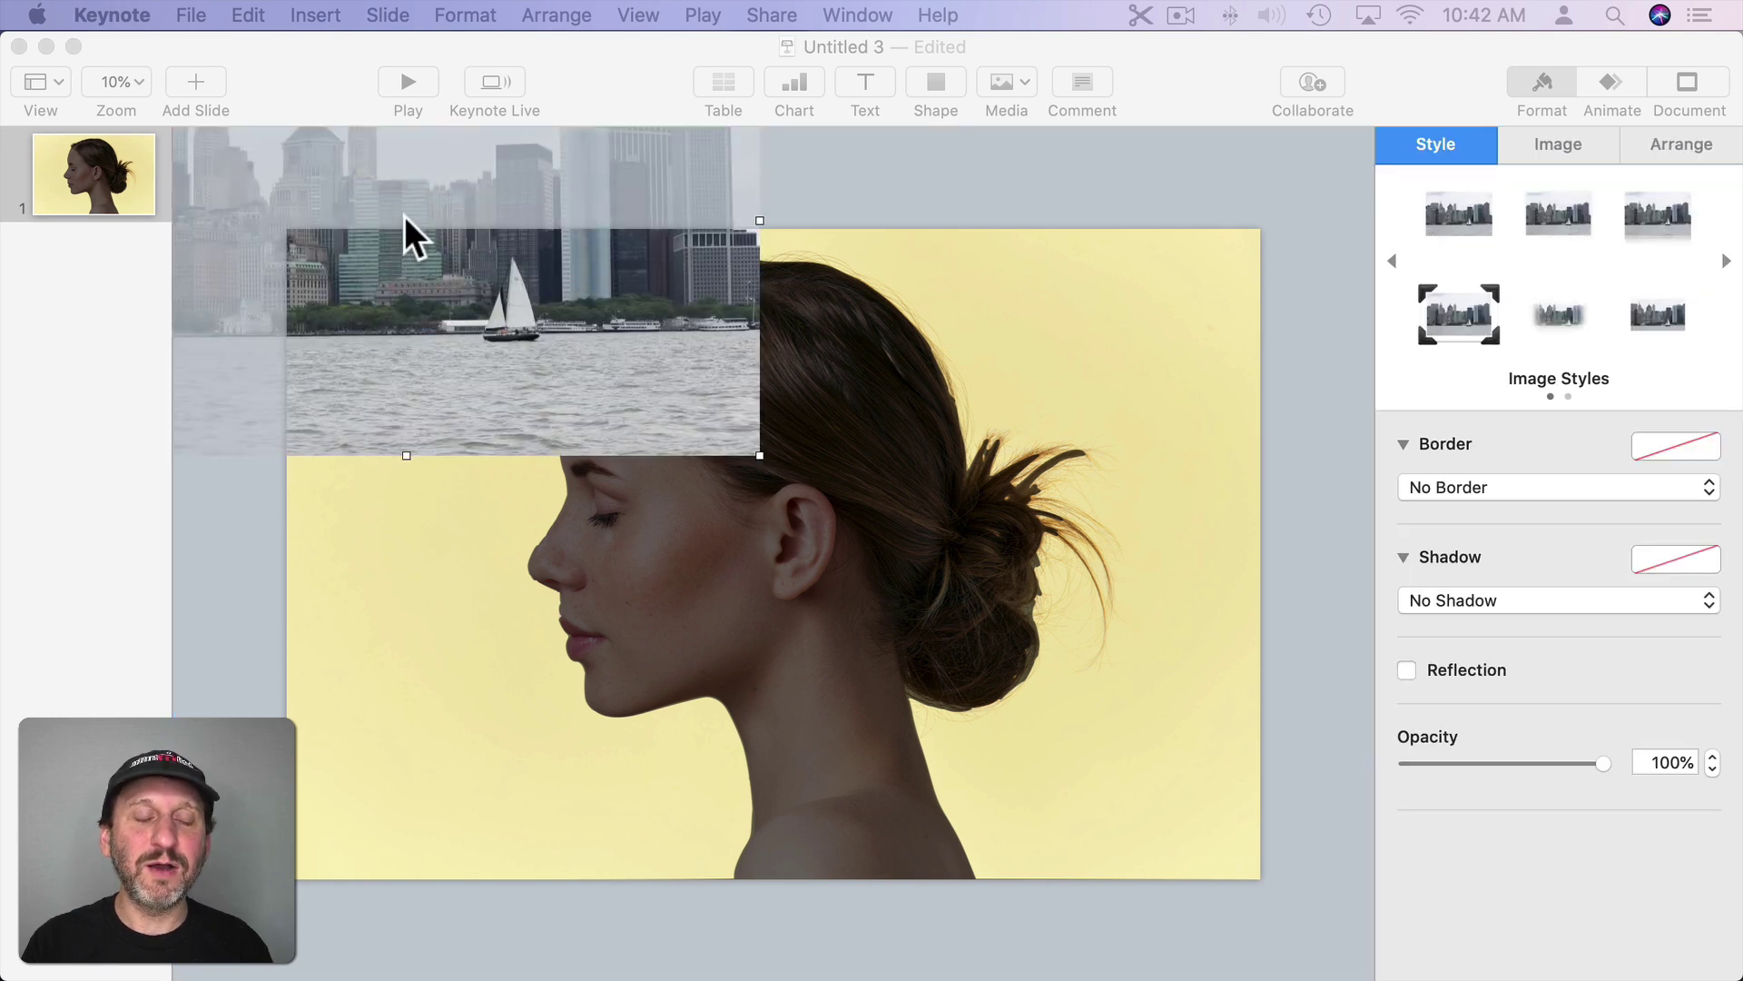
left_click(533, 15)
left_click(585, 126)
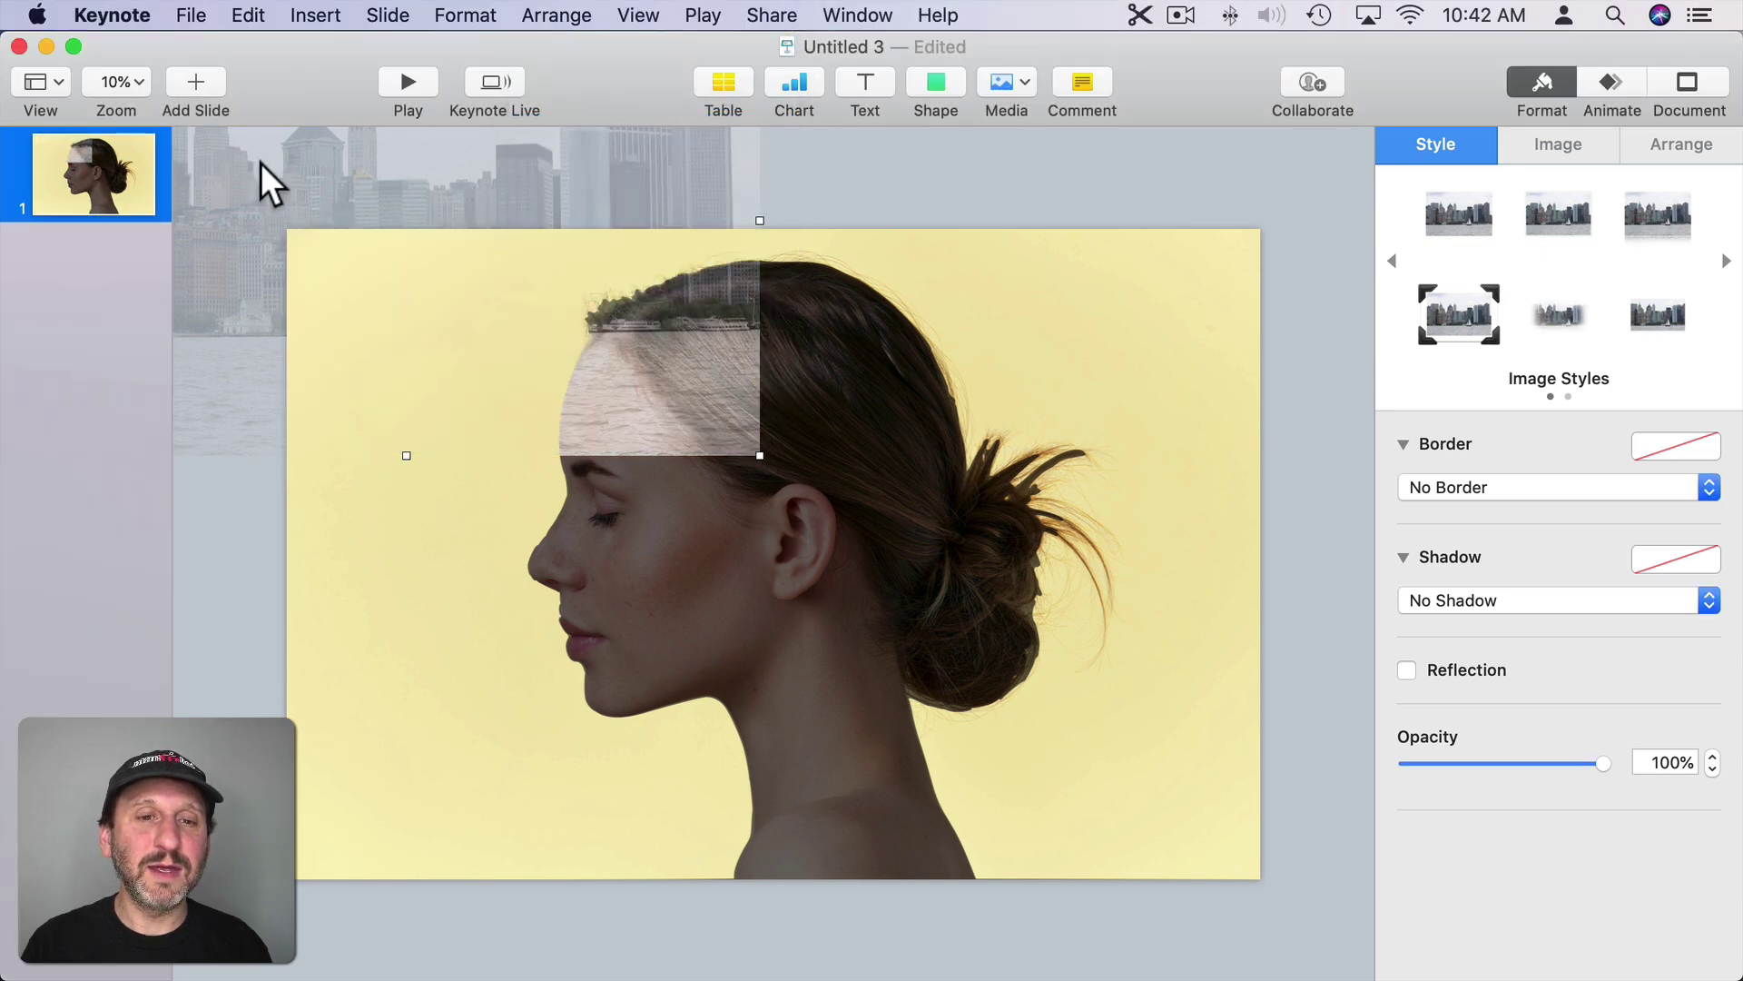
left_click_drag(264, 179, 652, 367)
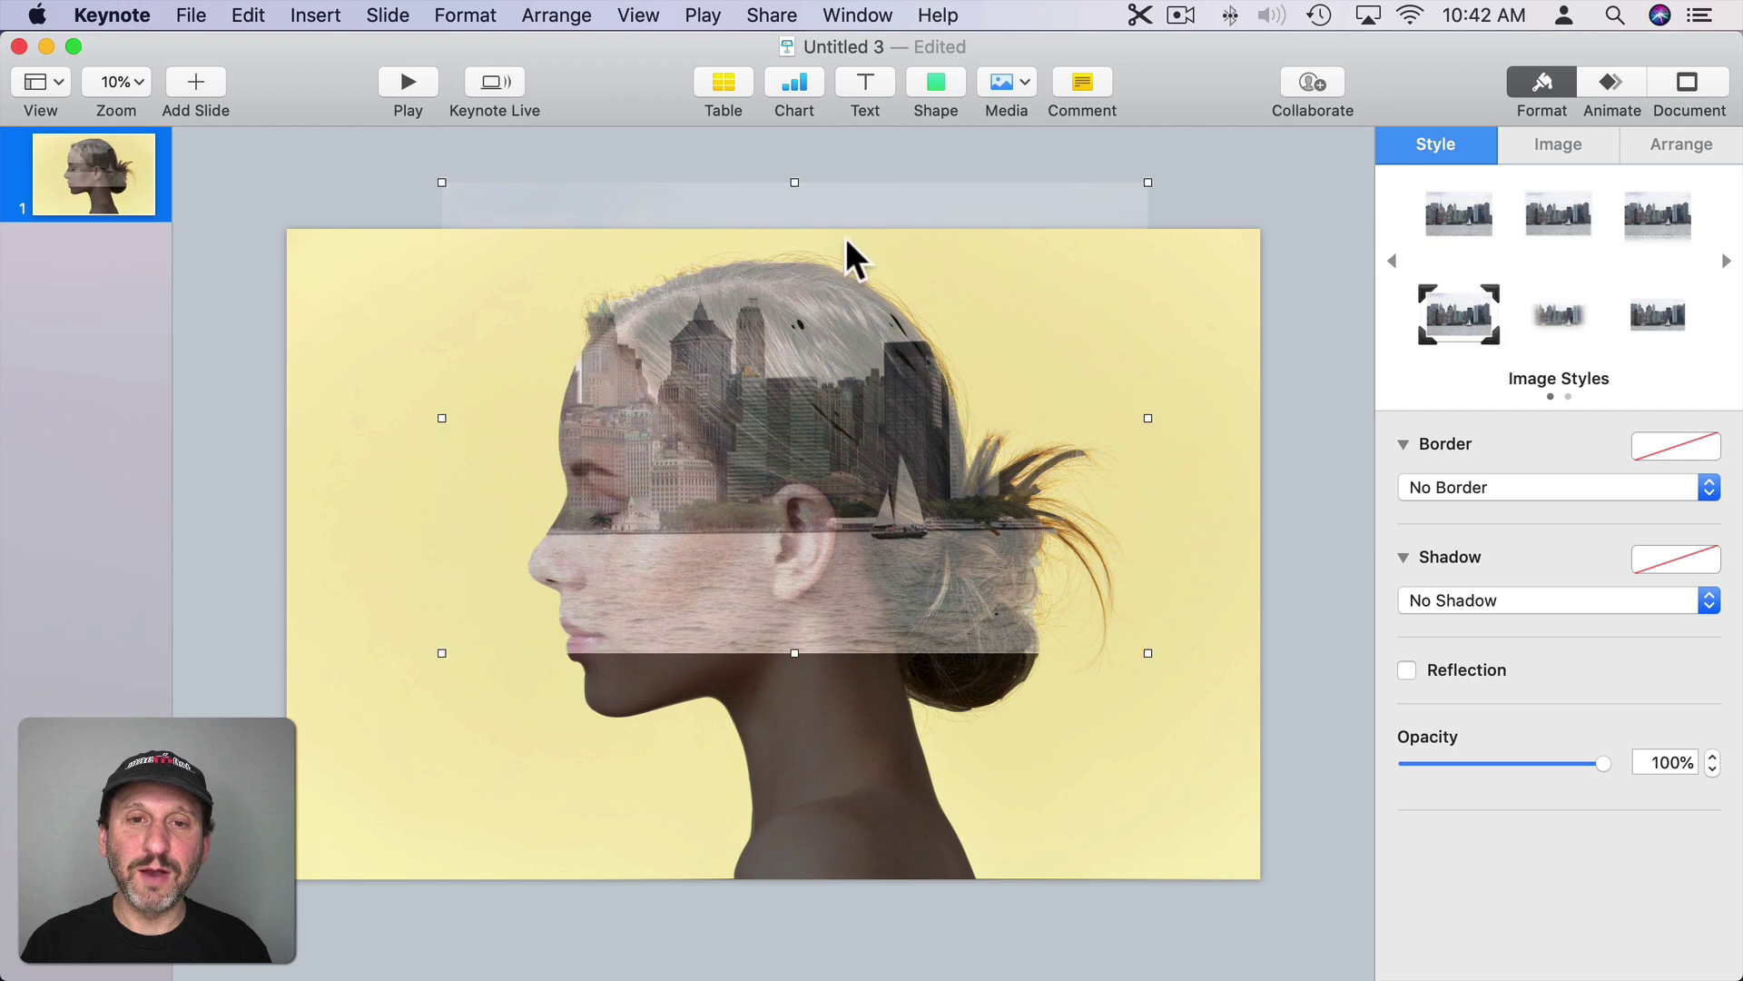
mouse_move(792, 651)
left_mouse_down()
mouse_move(795, 973)
mouse_move(1543, 443)
mouse_move(1523, 440)
left_mouse_up()
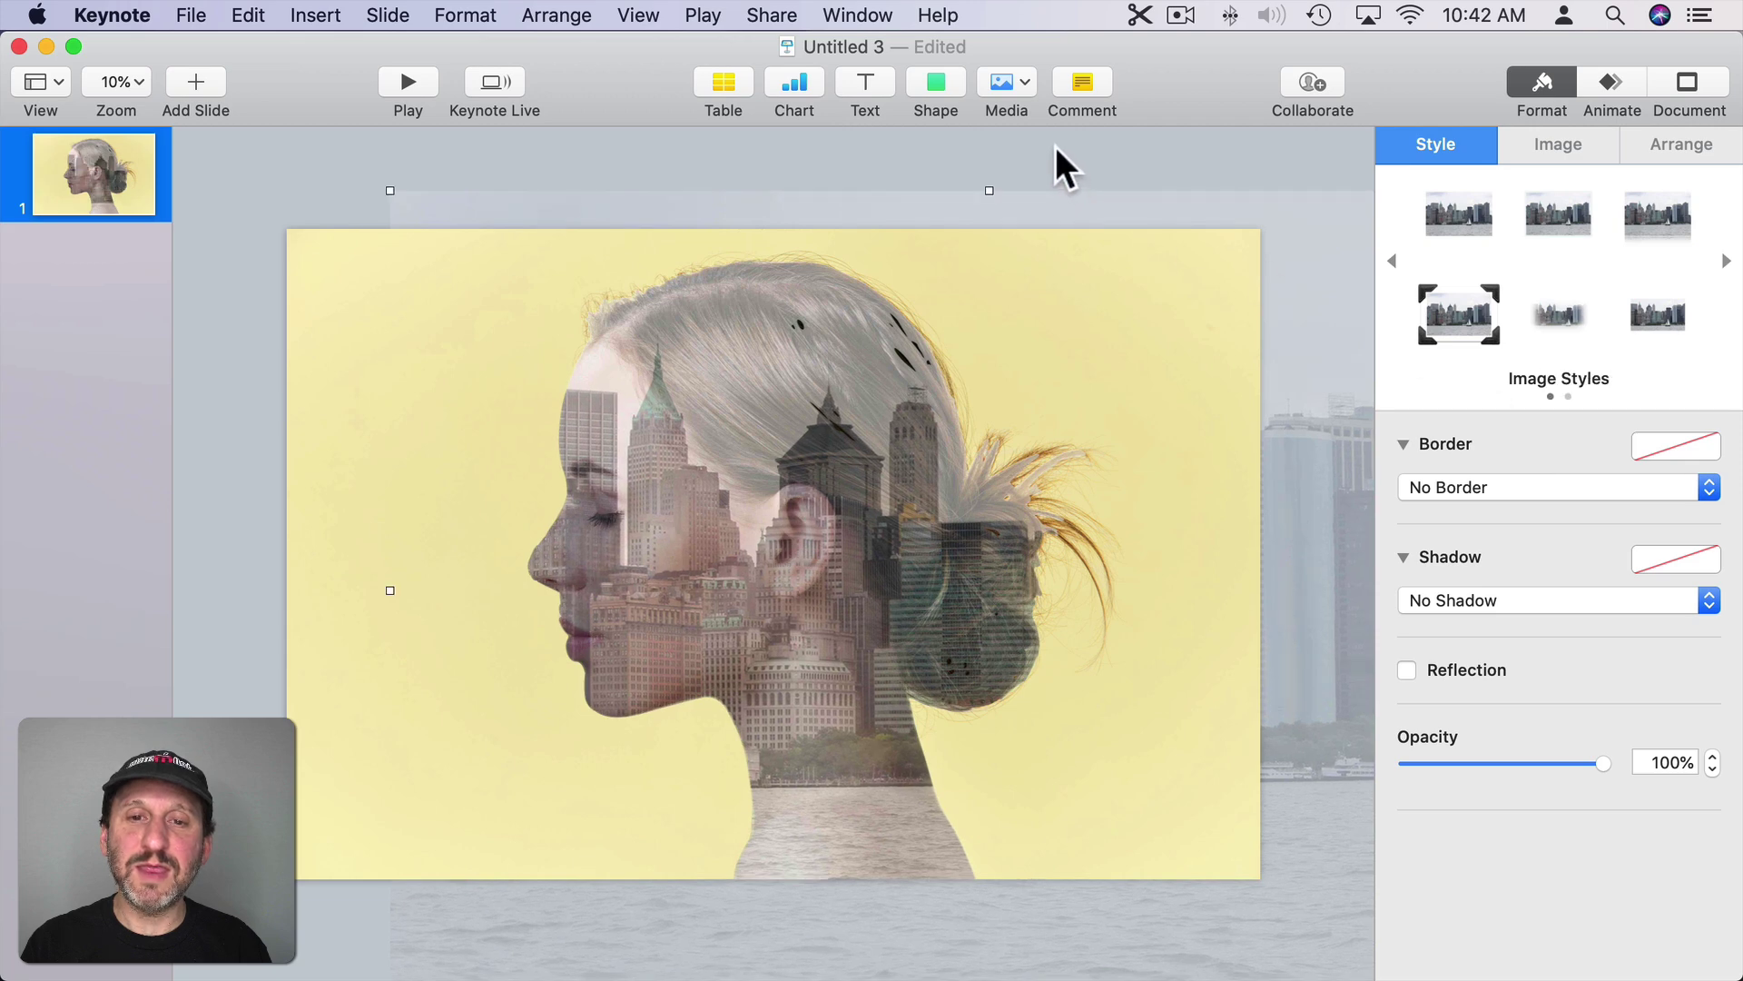
left_click(1033, 162)
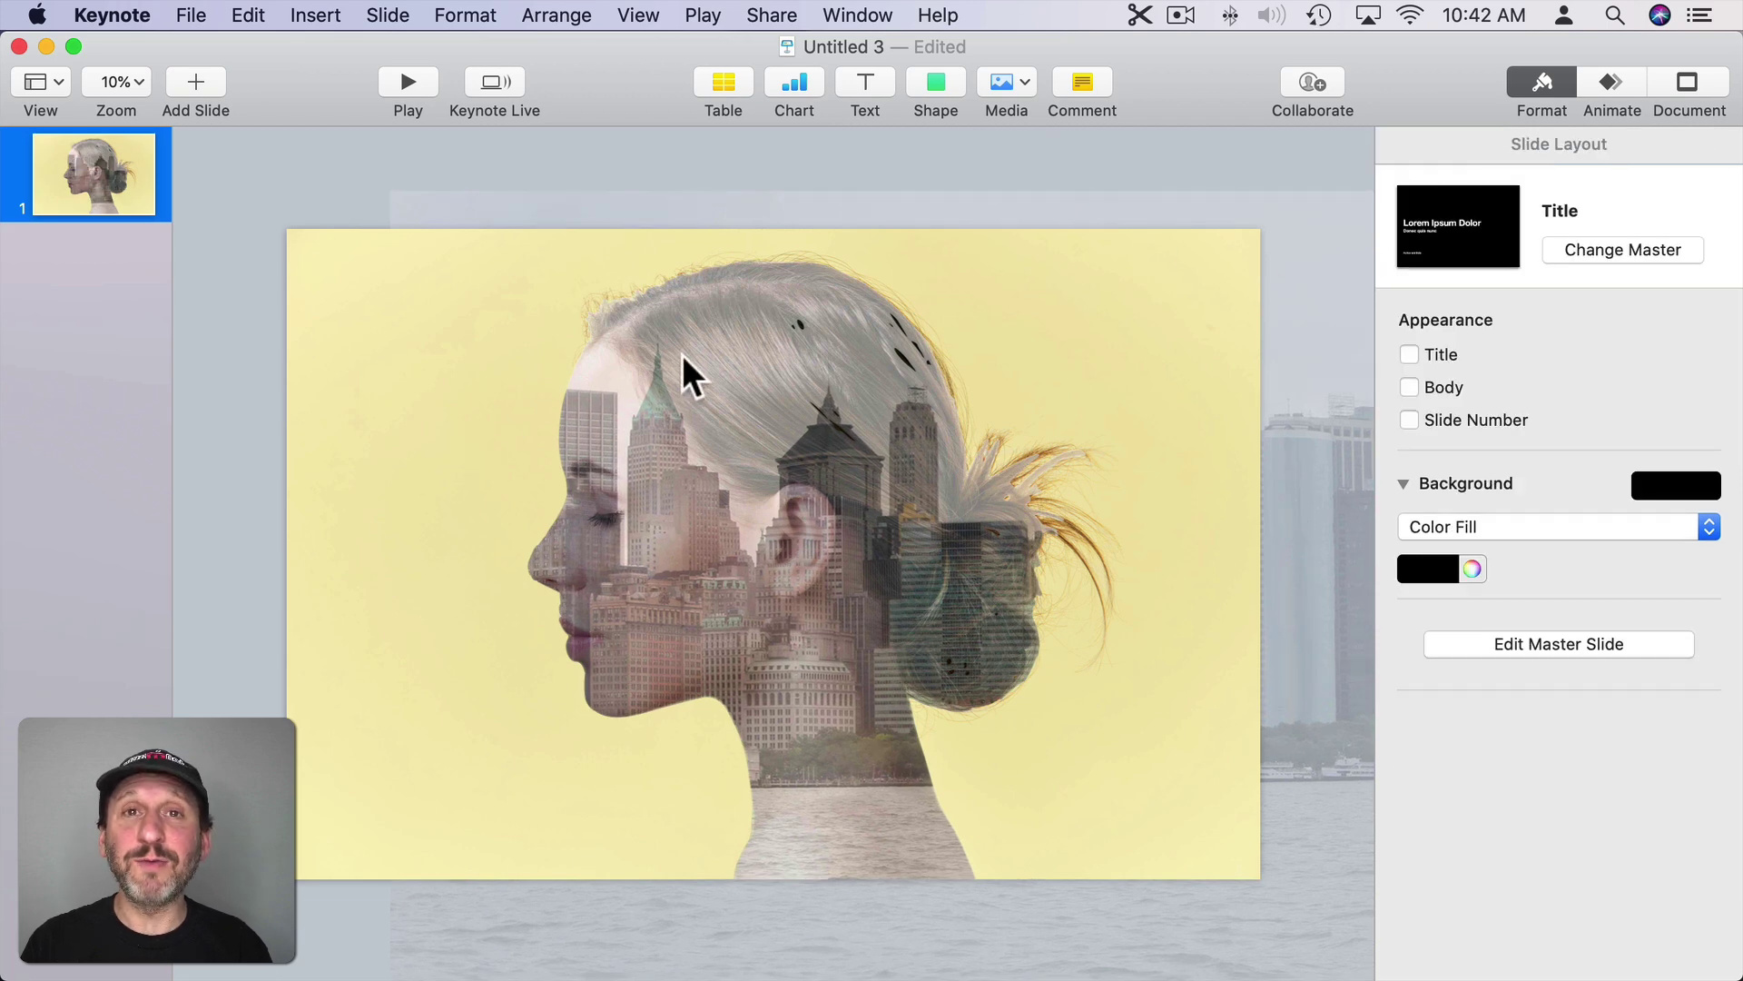
- Raise the woman's profile photo to 50% opacity
left_click(469, 357)
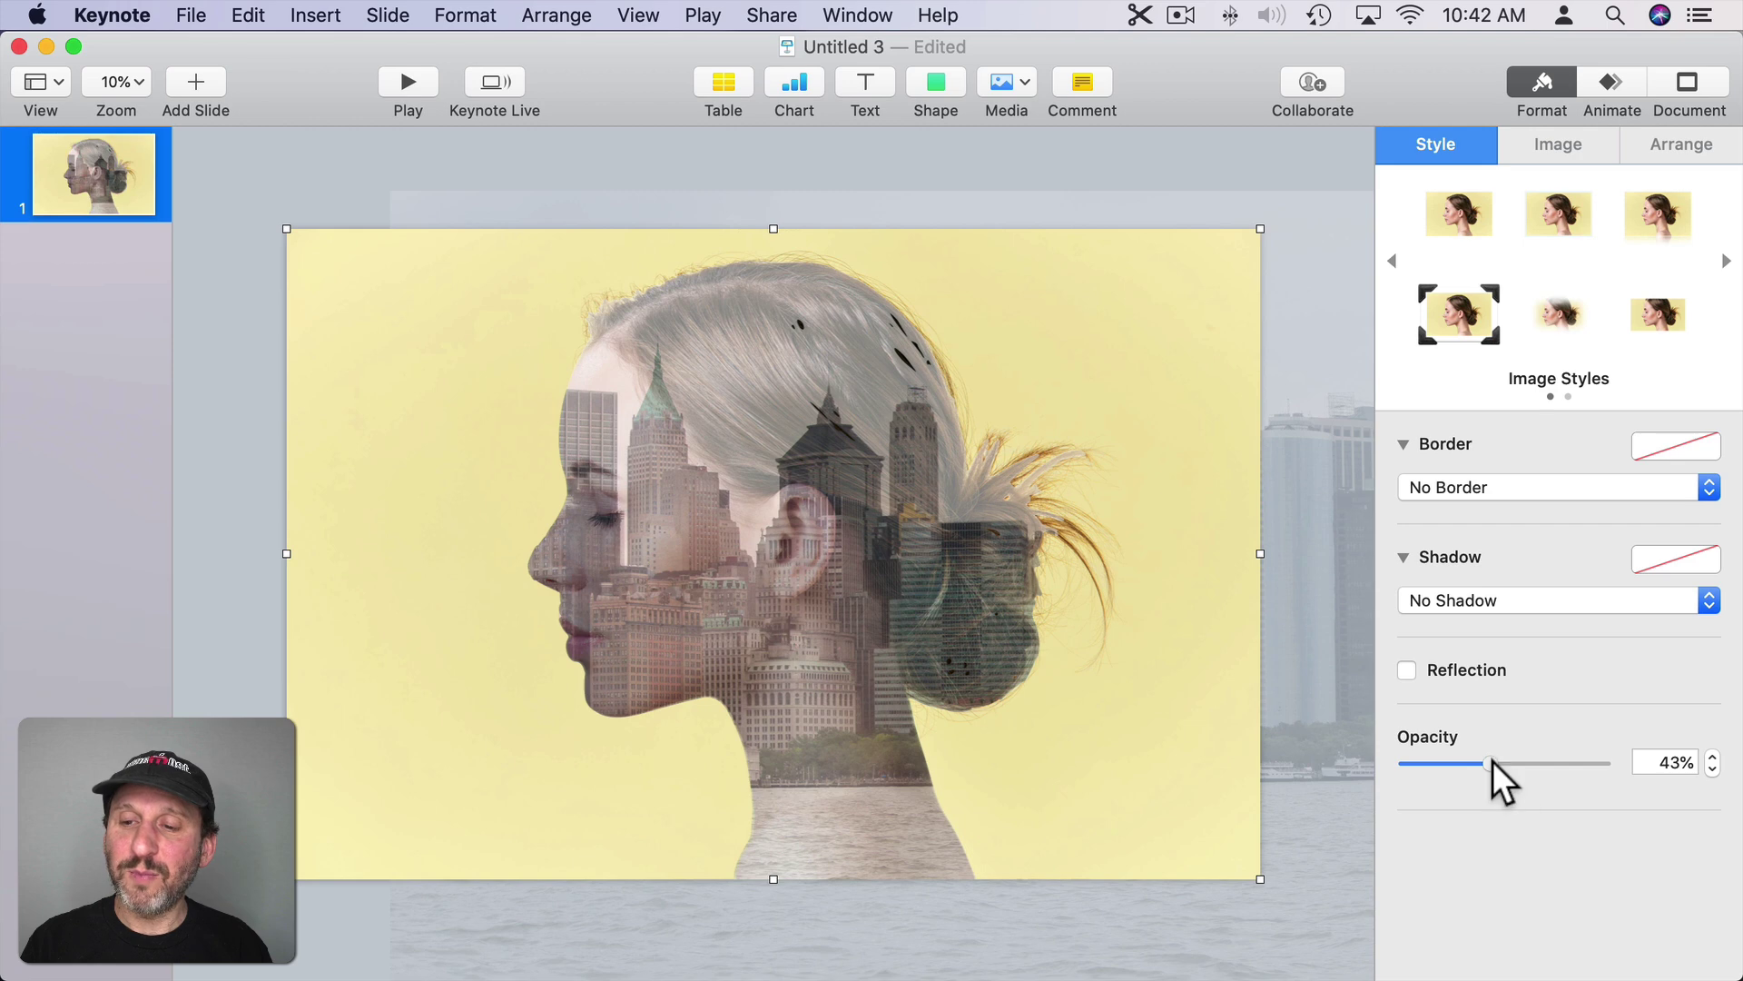
left_click_drag(1493, 764, 1507, 765)
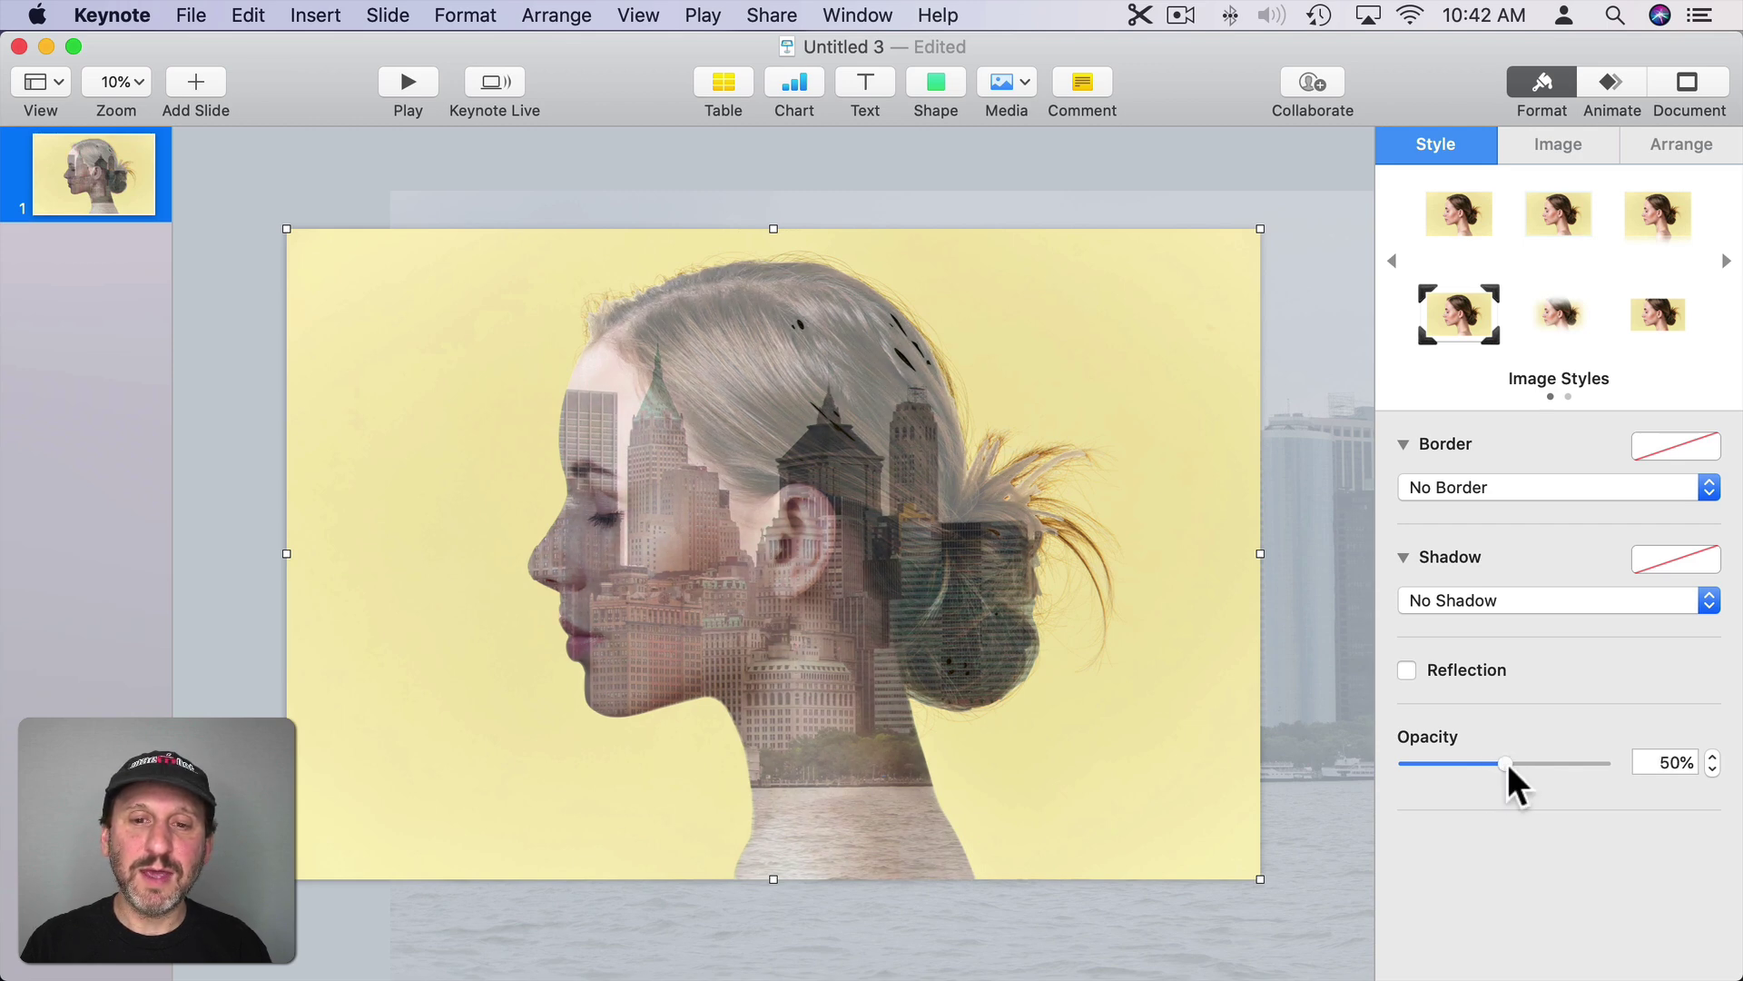
left_click(396, 153)
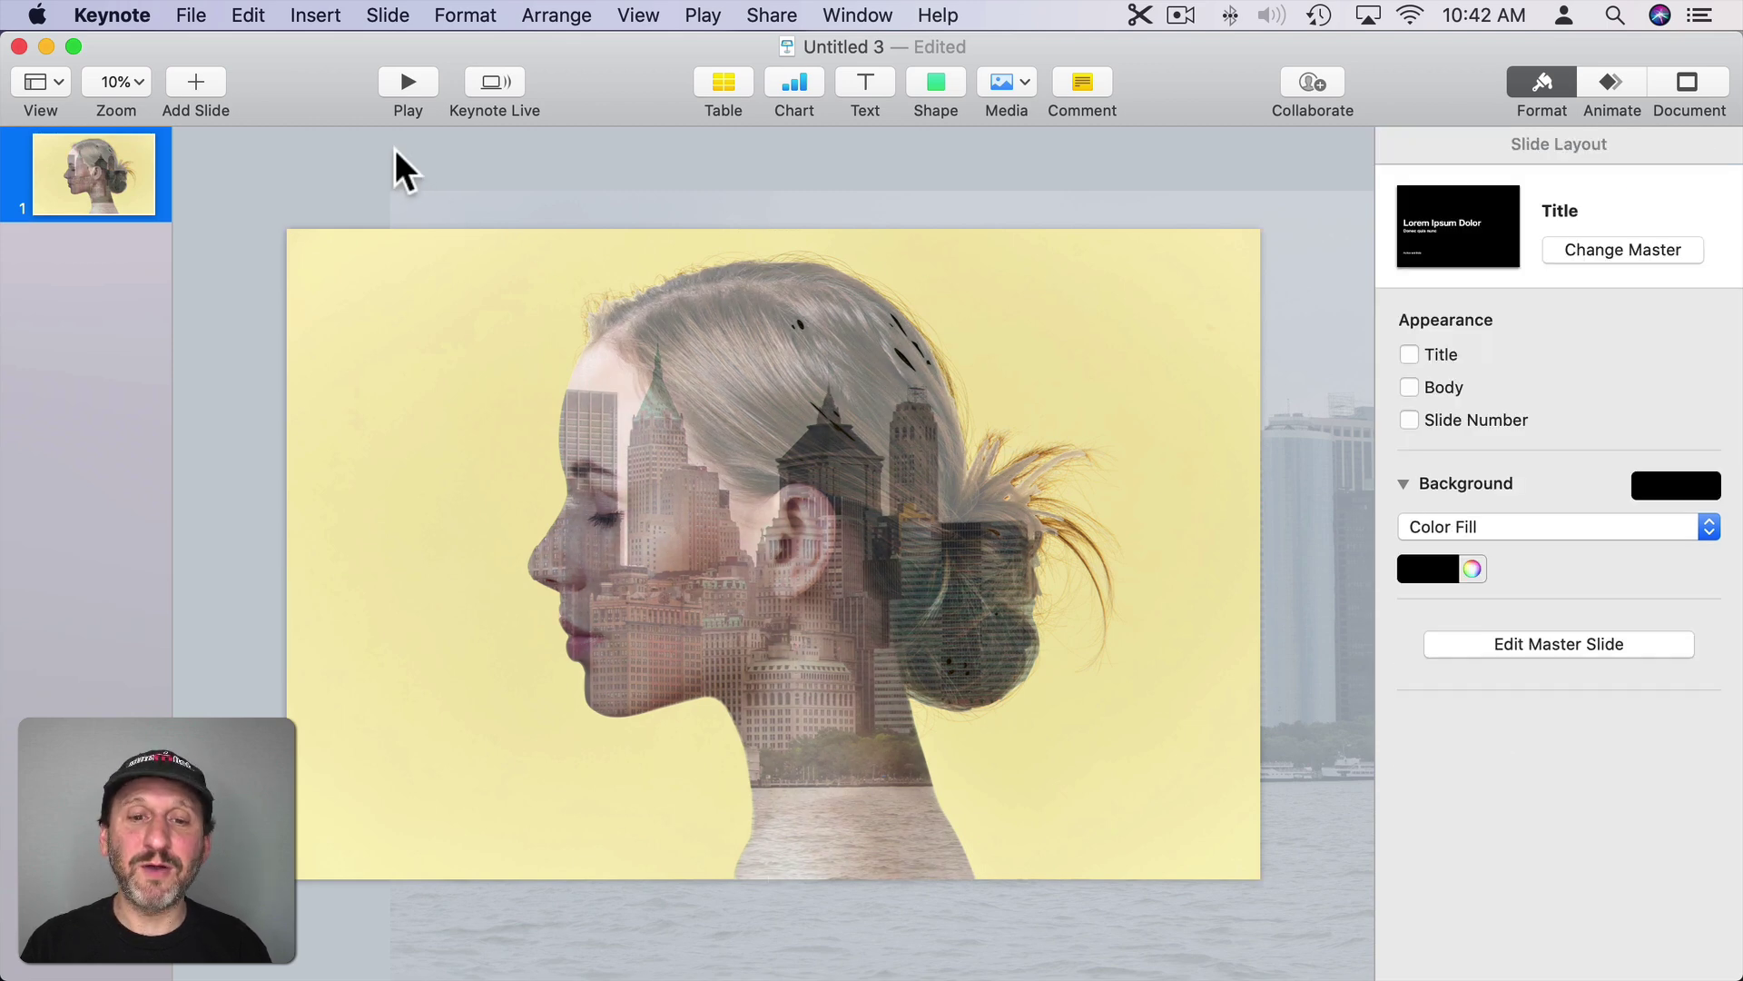
- Delete the woman's profile photo from the slide
left_click(434, 438)
key("BackSpace")
left_click(479, 372)
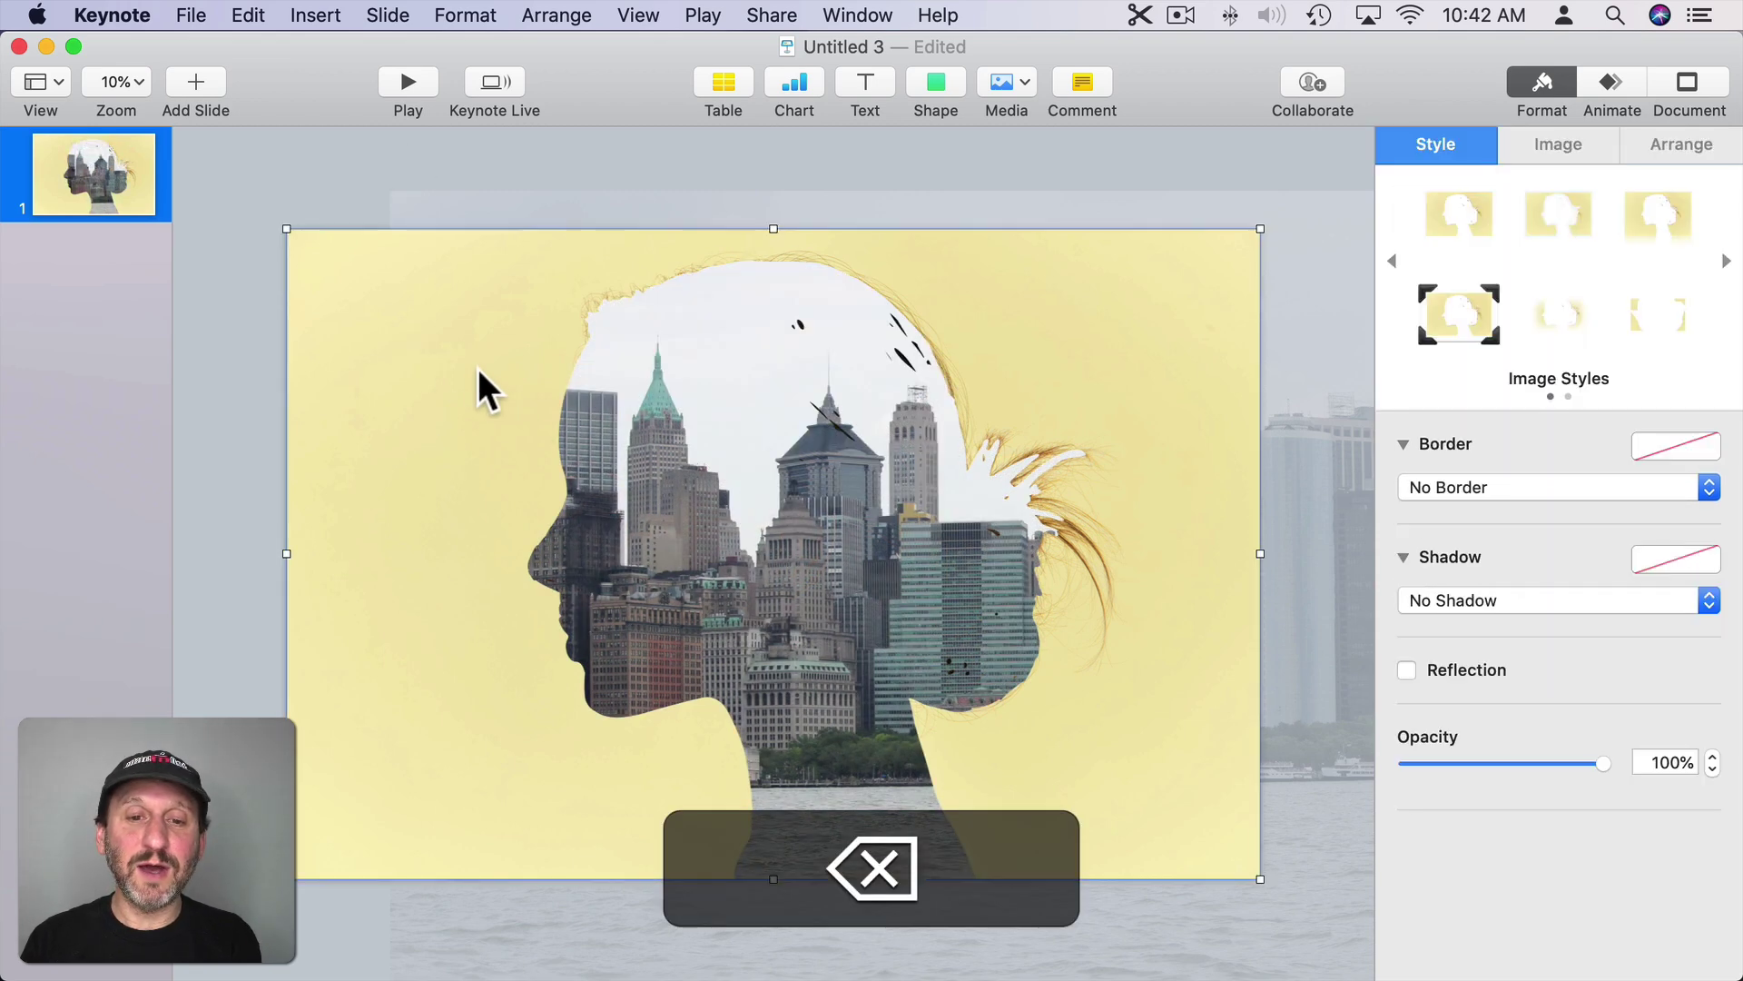
key("BackSpace")
- Move and resize the city skyline photo to fill the whole slide
left_click_drag(954, 595, 832, 558)
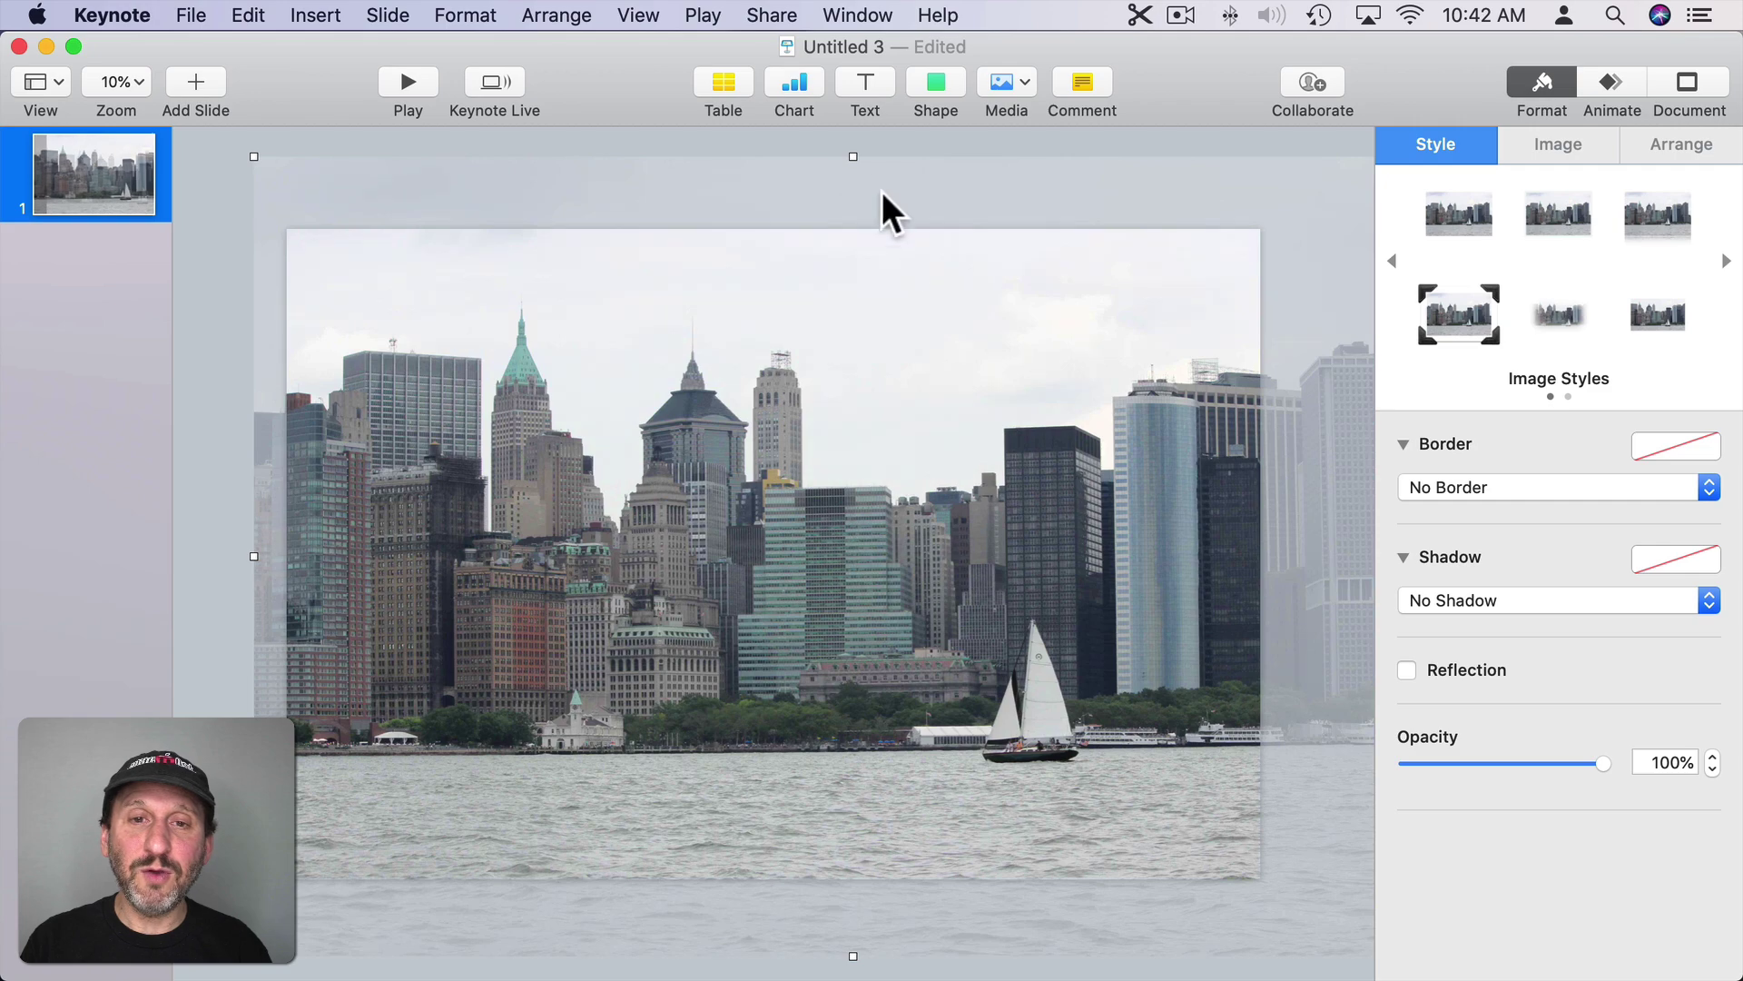
left_click_drag(852, 157, 844, 427)
left_click_drag(778, 585, 635, 401)
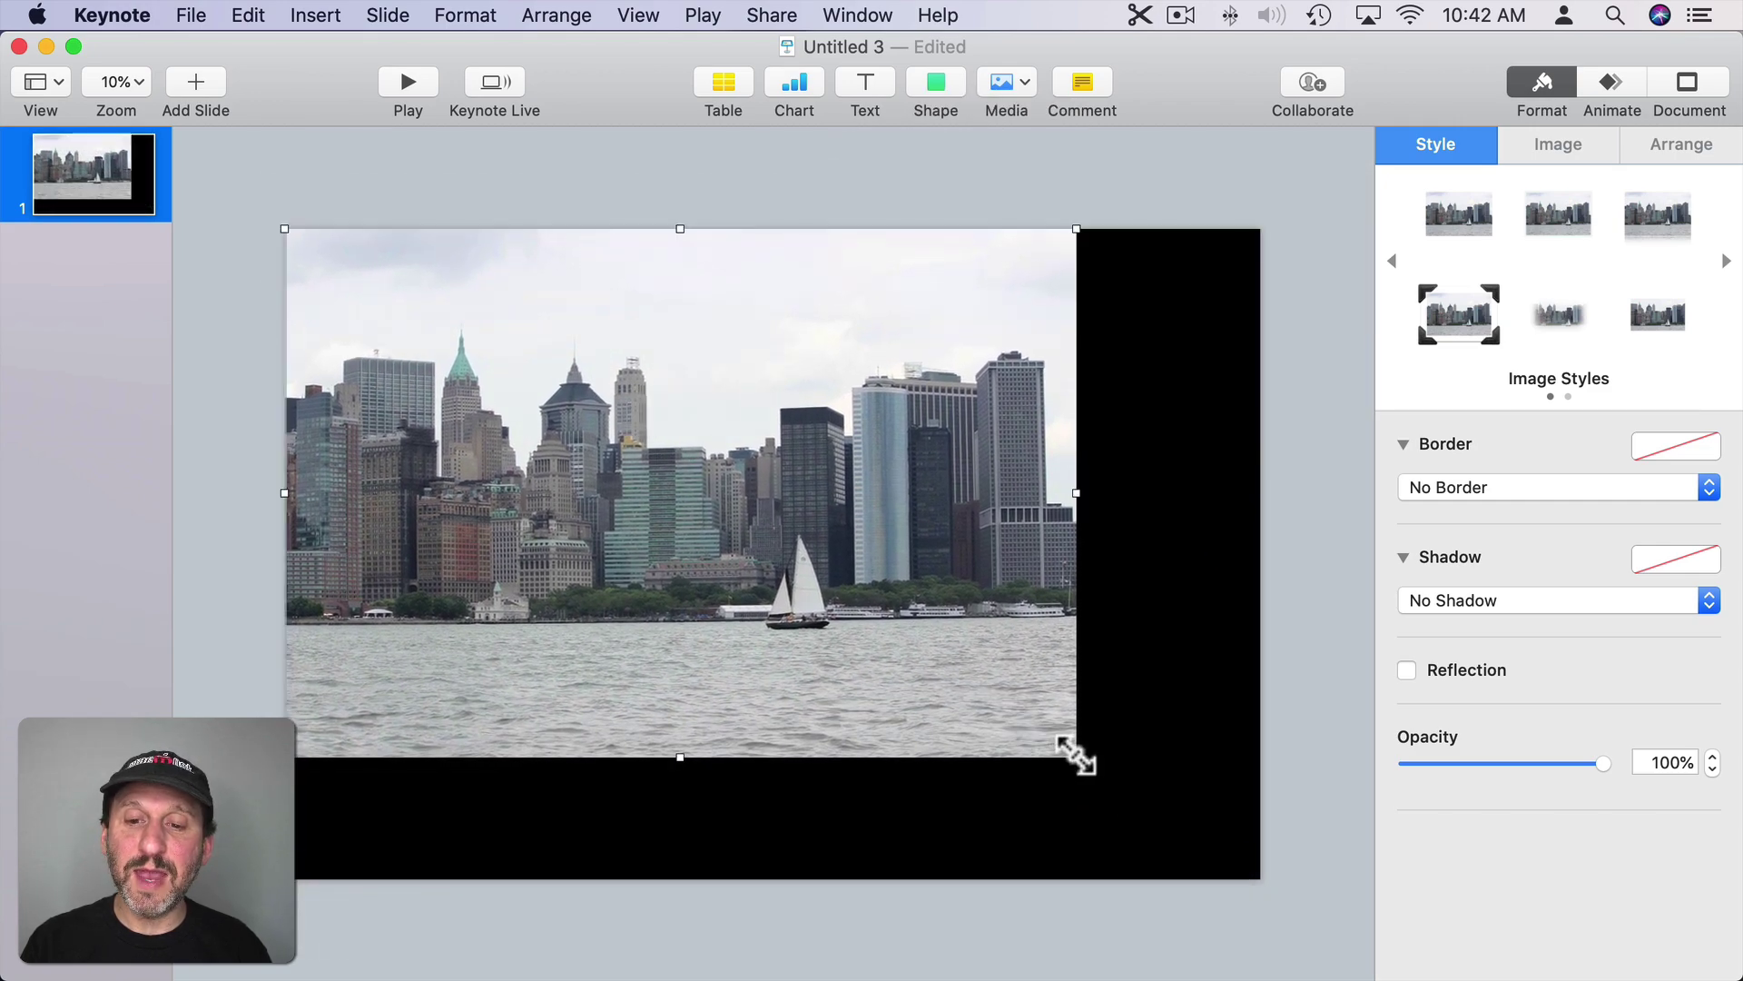
left_click_drag(1076, 755, 1256, 882)
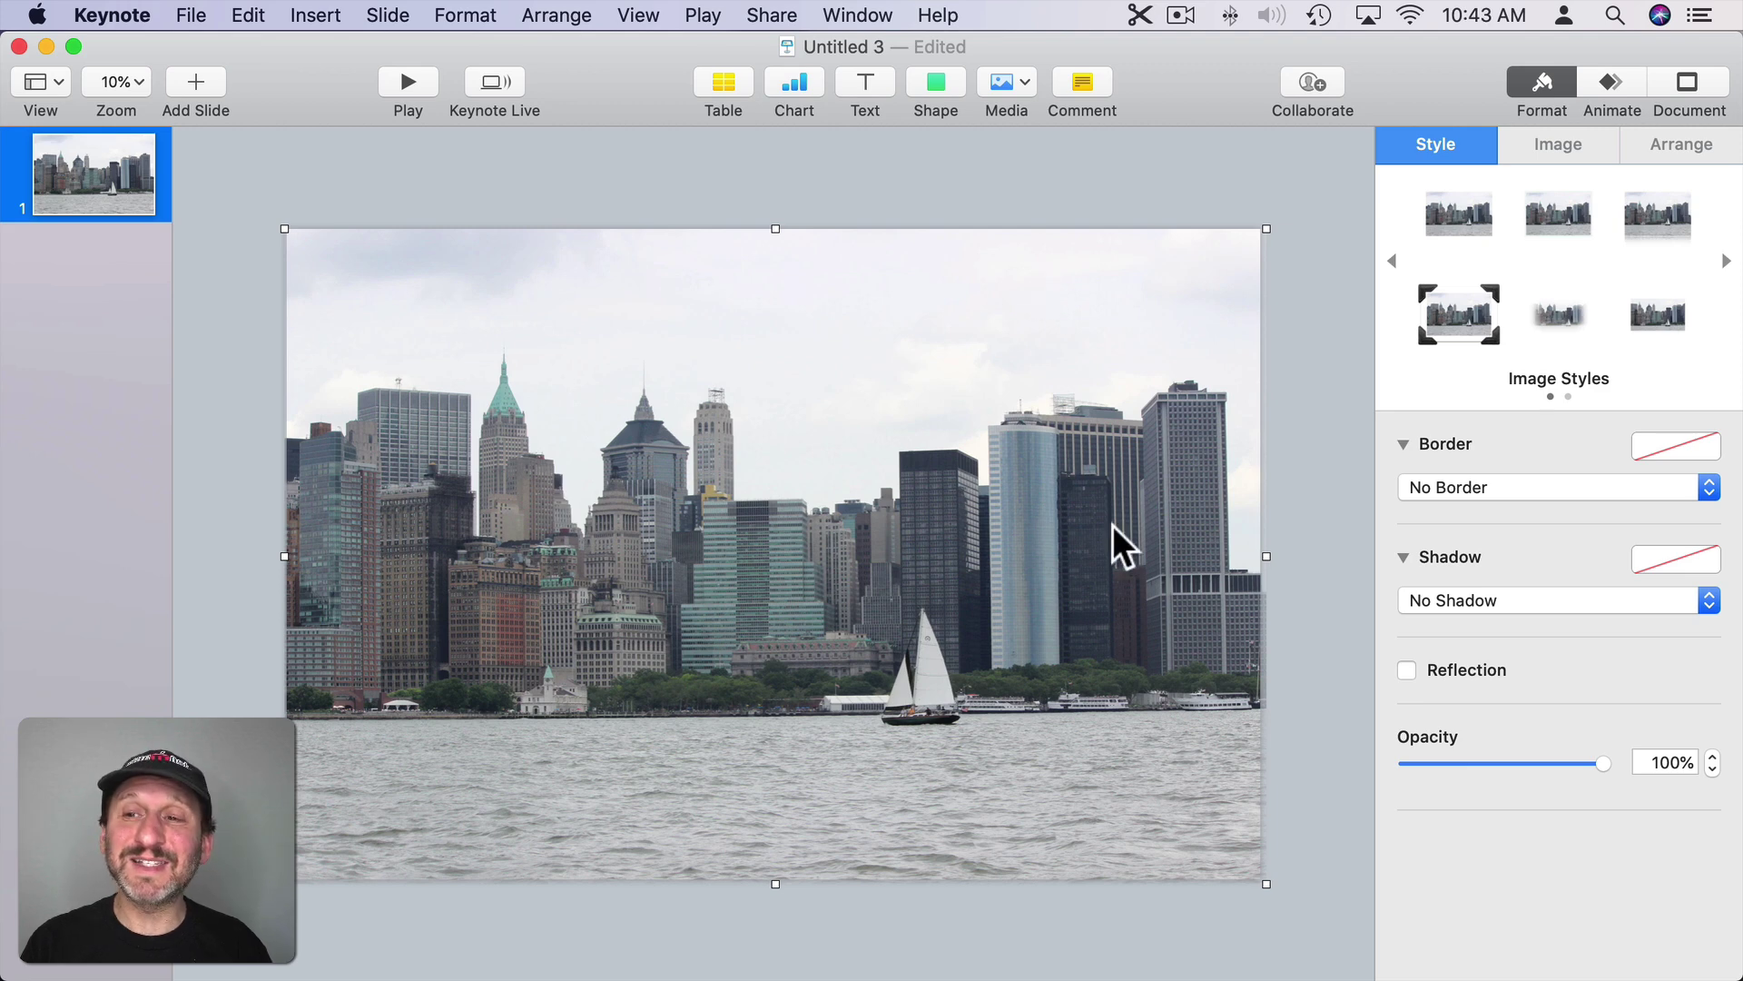
- Use Instant Alpha to make the buildings and green spire transparent
left_click(1556, 145)
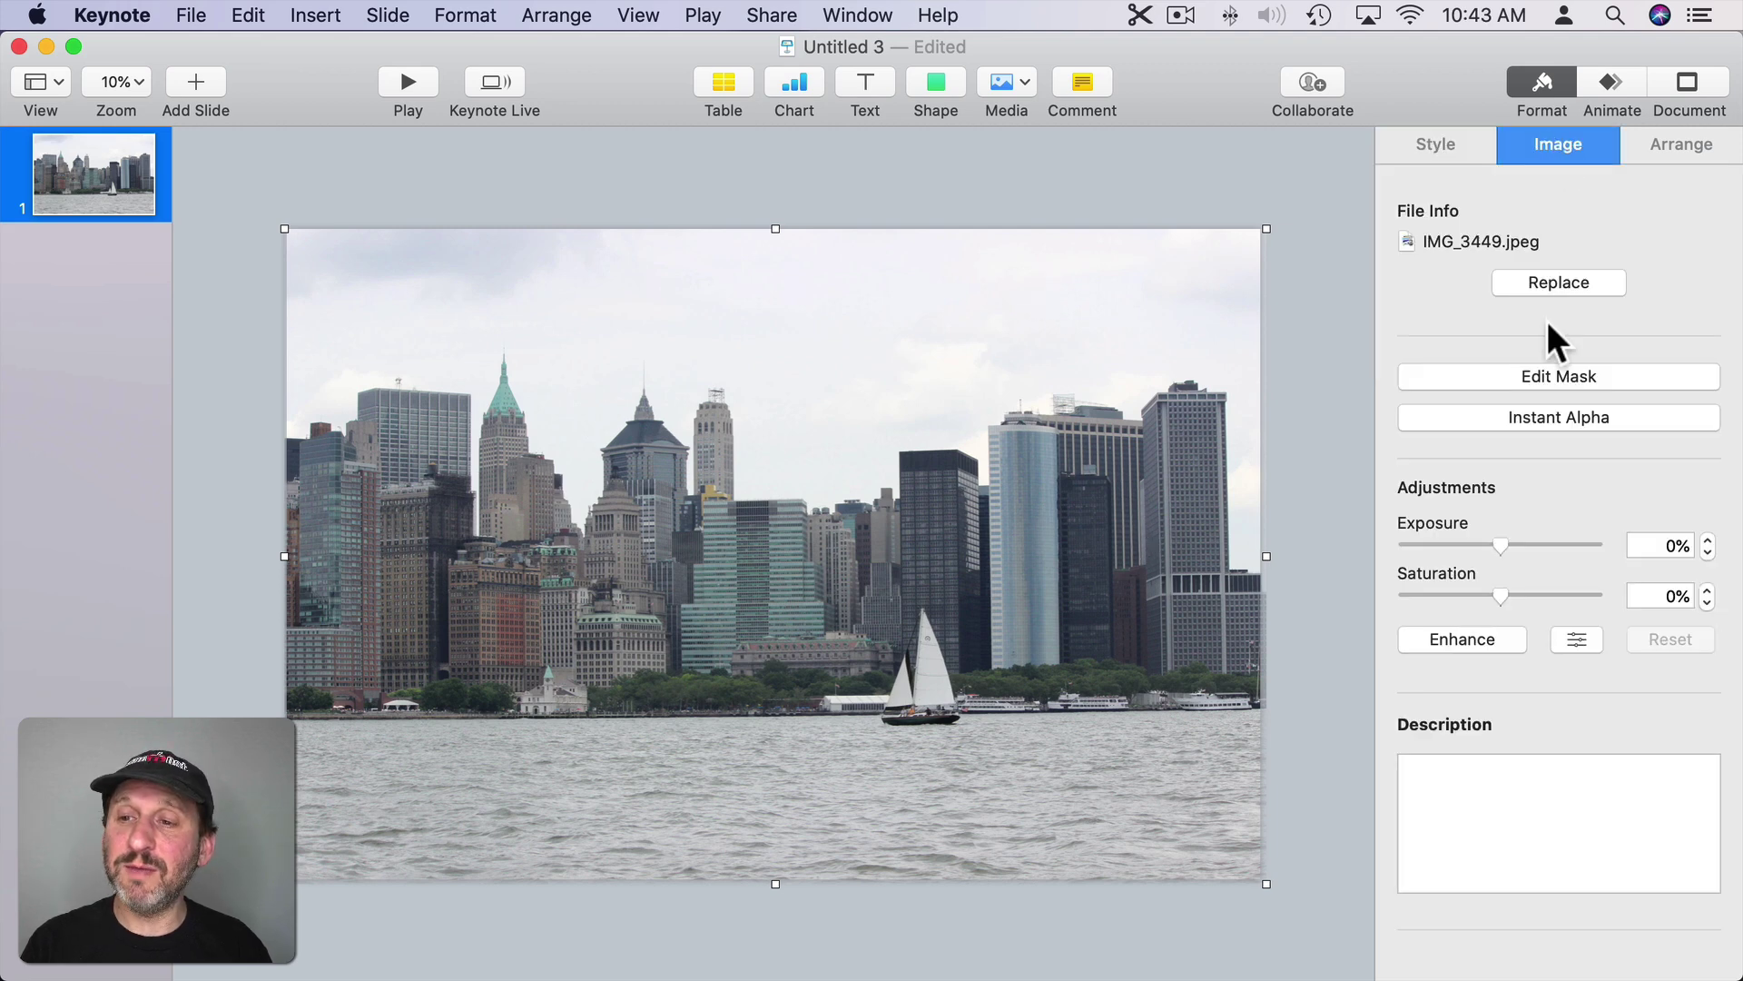
left_click(1544, 409)
mouse_move(640, 572)
left_mouse_down()
mouse_move(722, 592)
mouse_move(730, 569)
mouse_move(786, 564)
mouse_move(765, 567)
left_mouse_up()
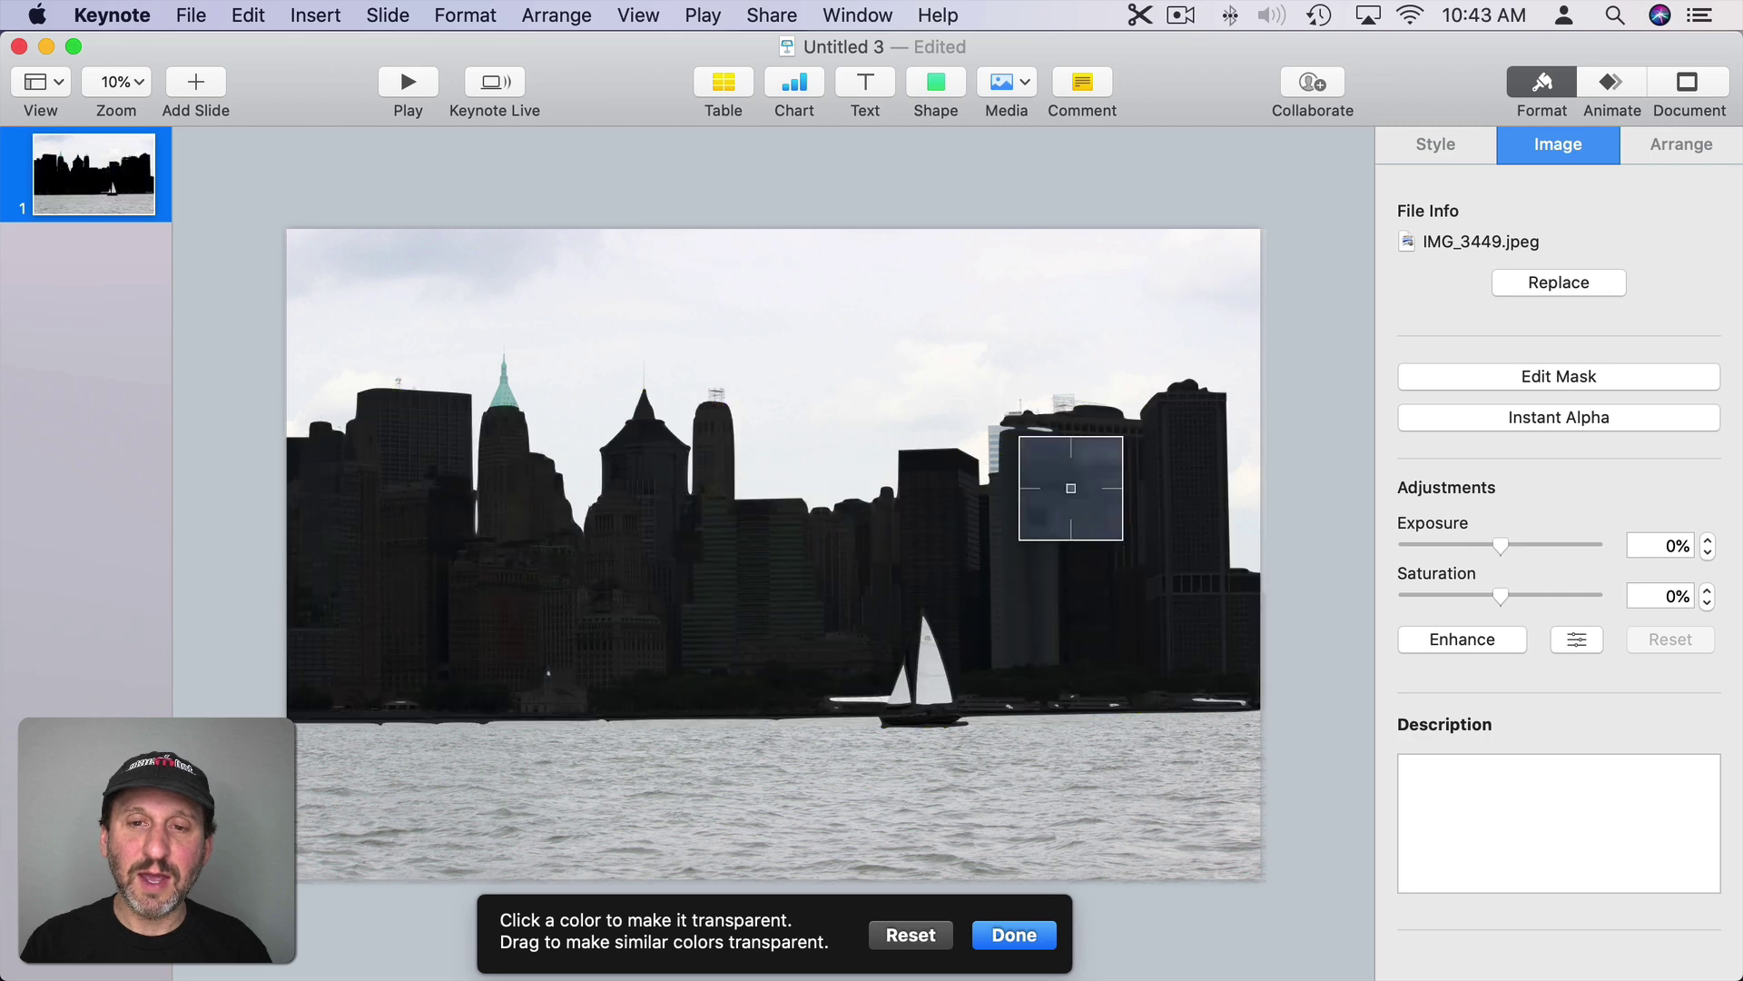
mouse_move(1020, 468)
left_mouse_down()
mouse_move(1043, 487)
mouse_move(1022, 461)
left_mouse_up()
left_click_drag(502, 387, 532, 427)
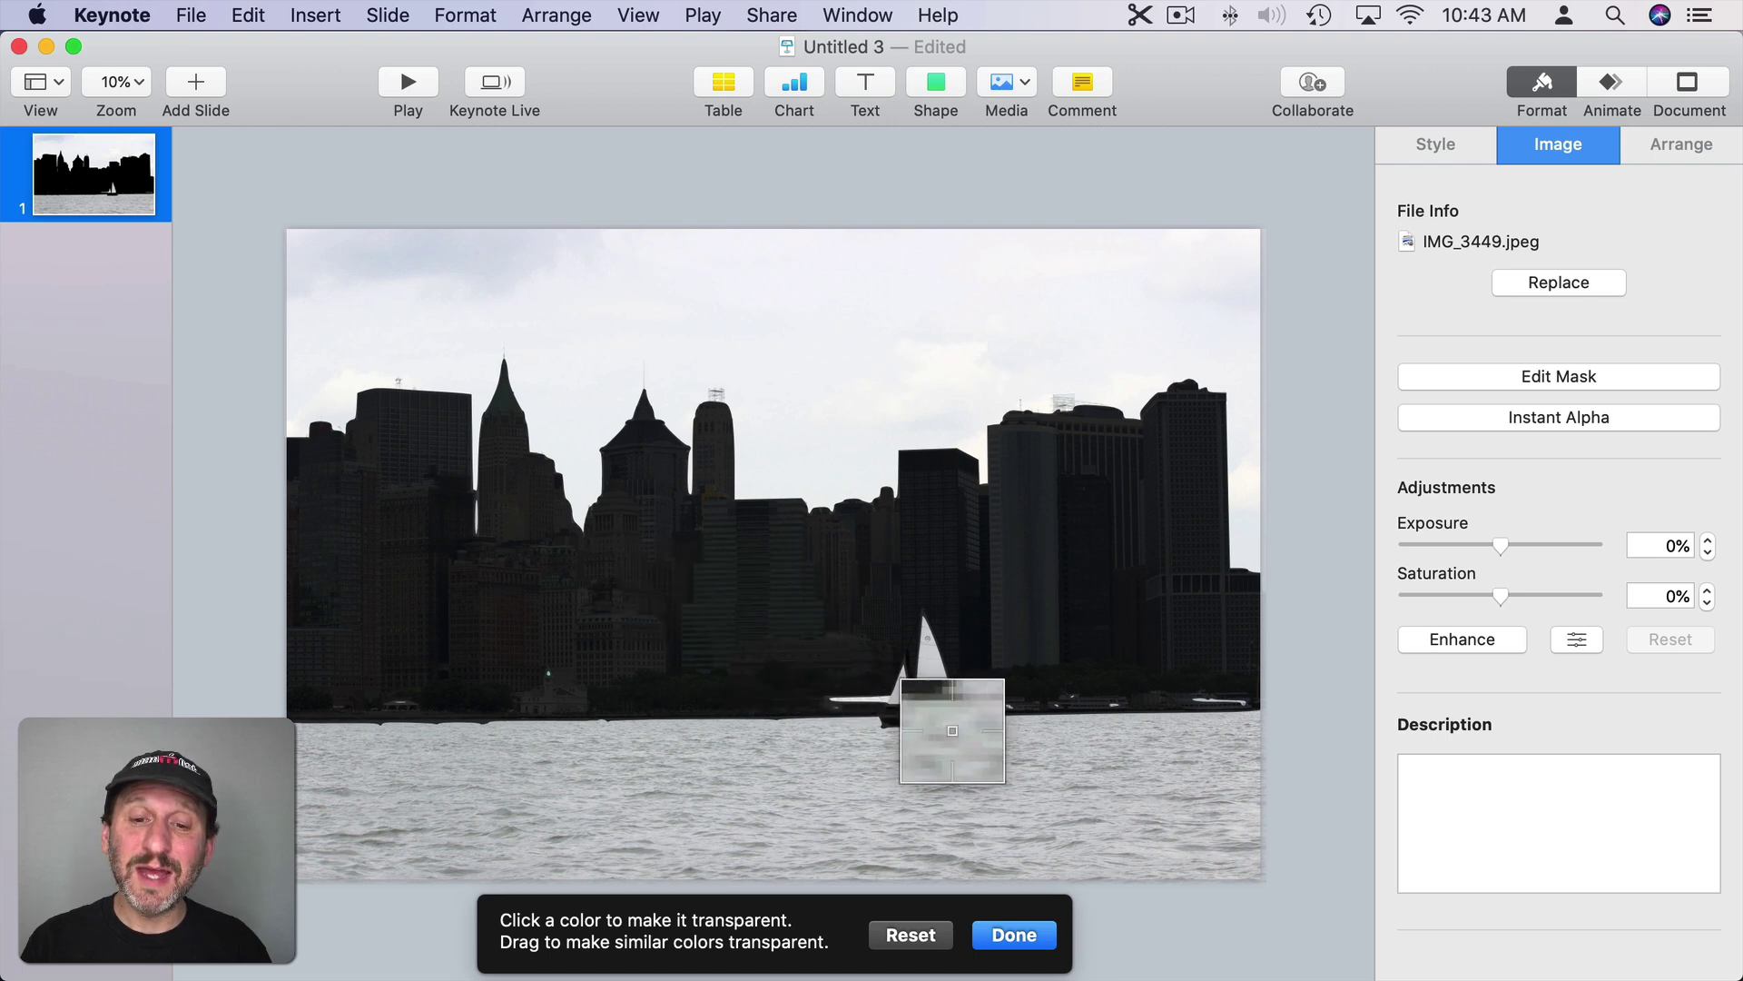
- Undo the sailboat transparency attempt and finish Instant Alpha, leaving a black city silhouette
key("shift")
mouse_move(920, 721)
left_mouse_down()
mouse_move(1007, 722)
mouse_move(933, 723)
mouse_move(943, 708)
mouse_move(929, 725)
mouse_move(992, 688)
left_mouse_up()
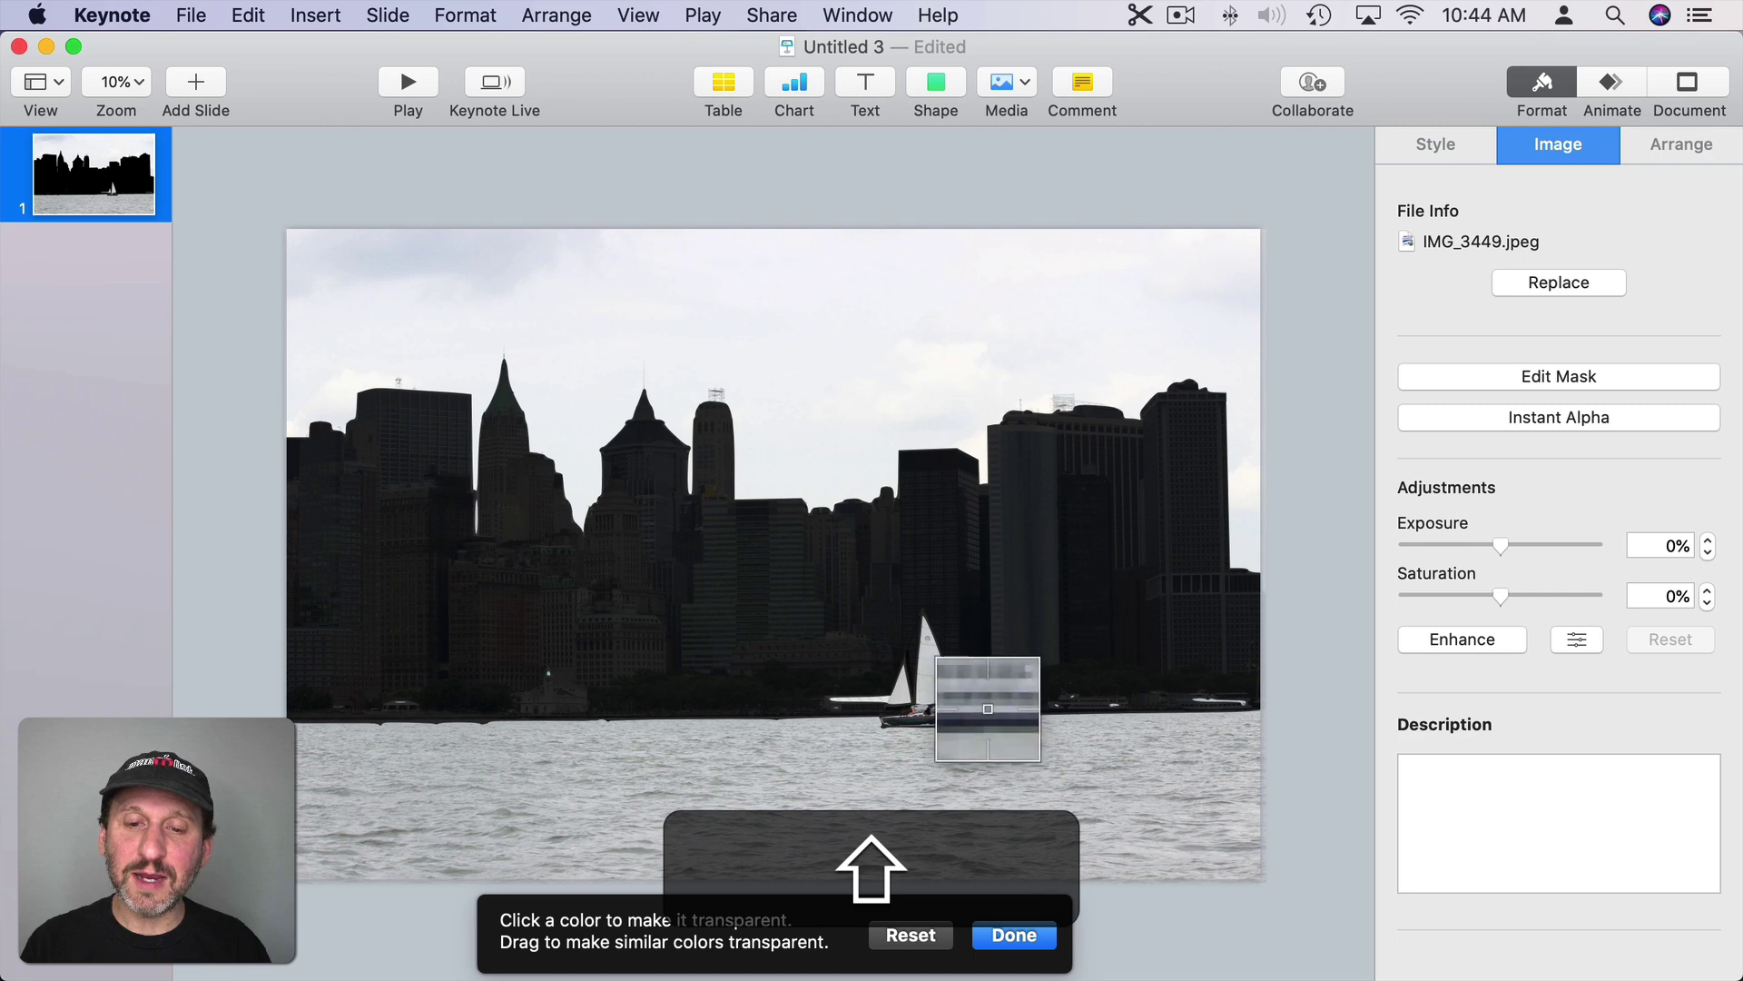
key("super+z")
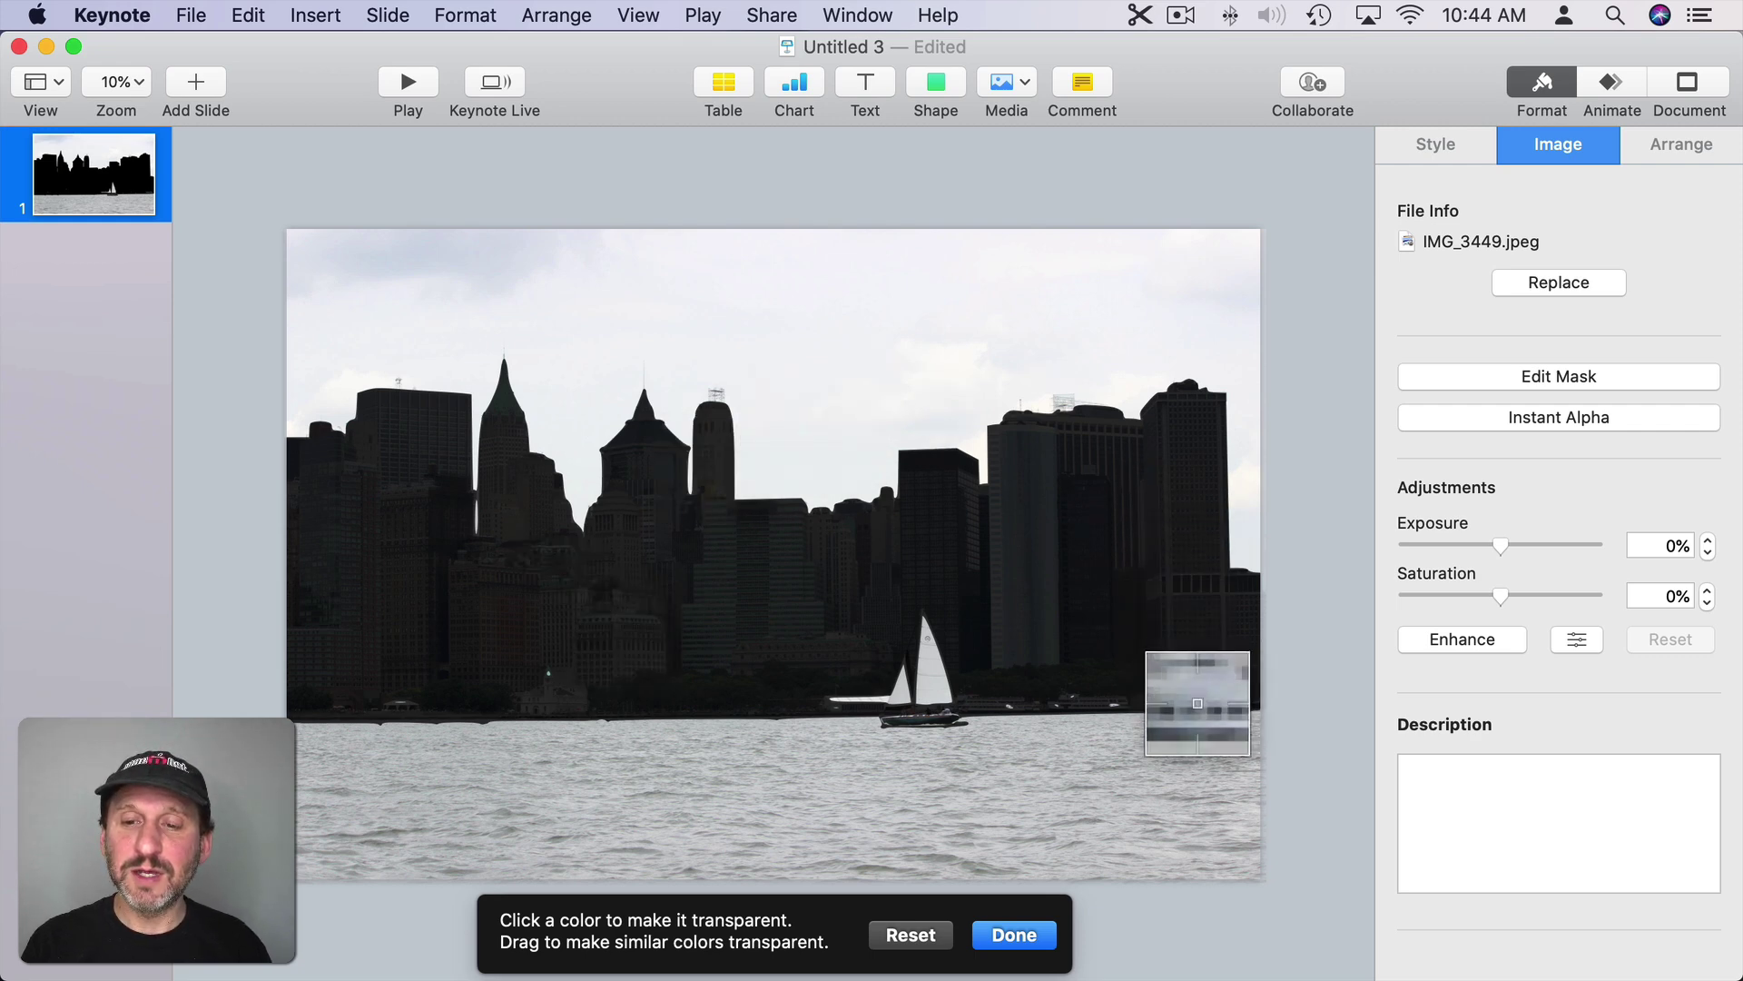
left_click(1015, 935)
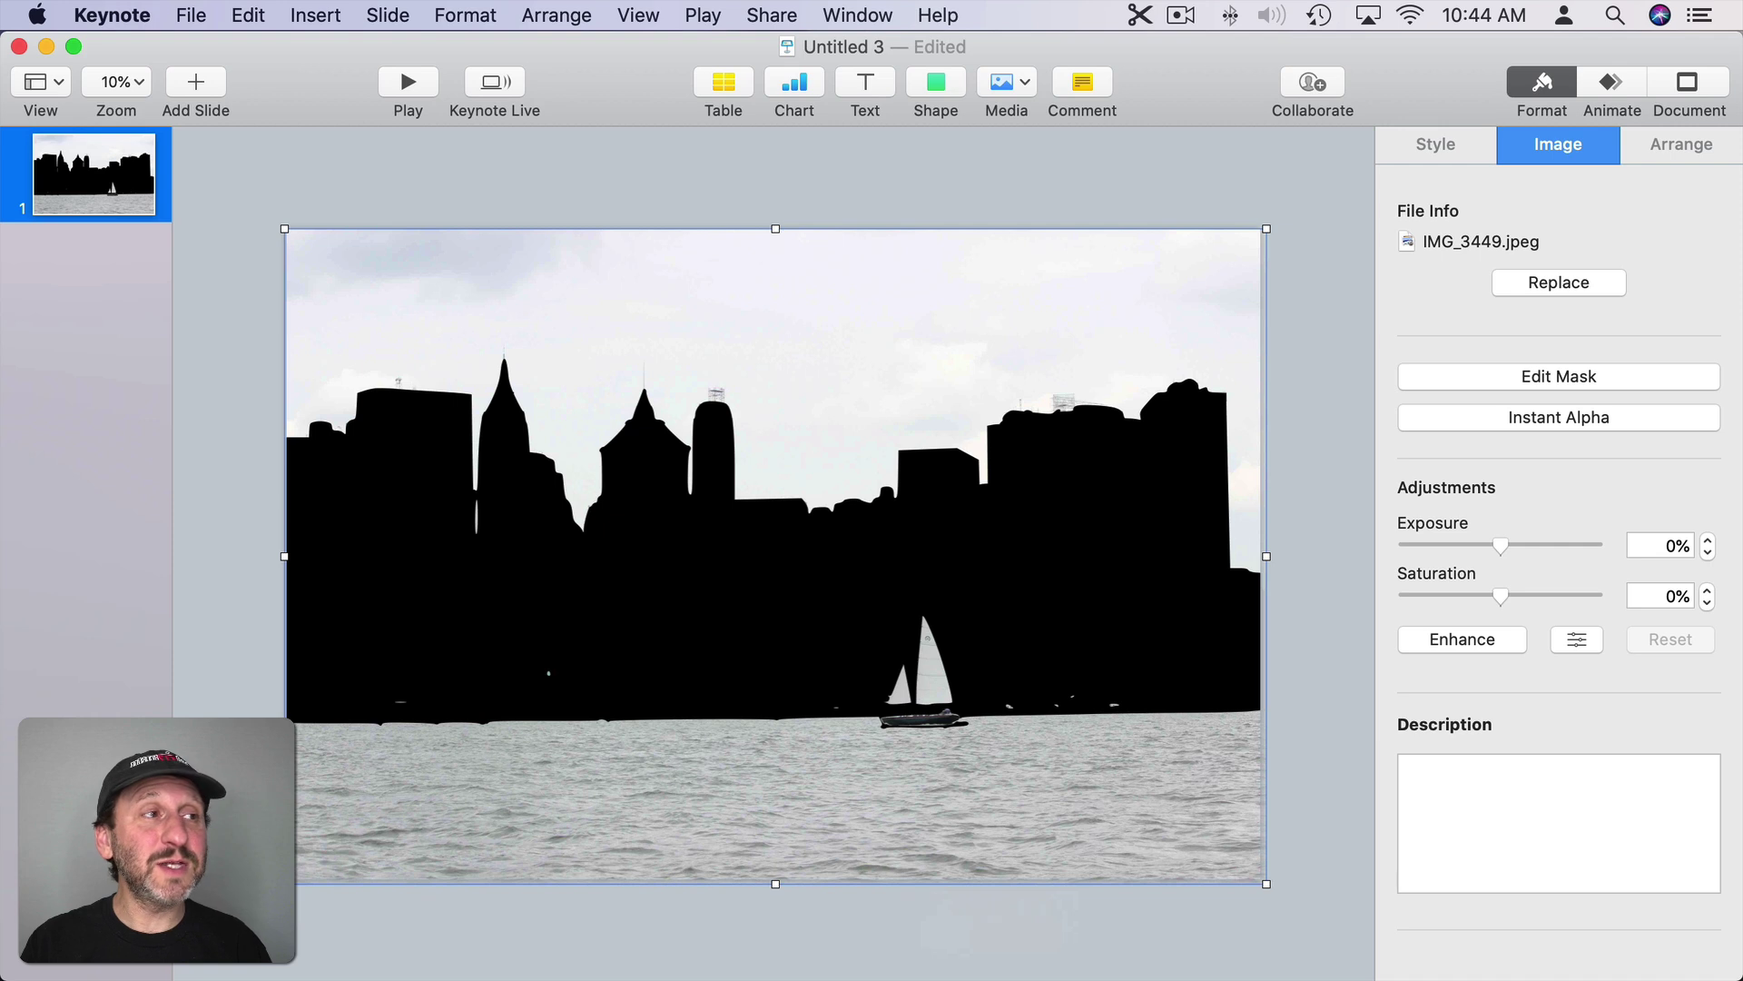
- Bring the trees photo onto the slide and enlarge it to fill the slide
key("super+shift+4")
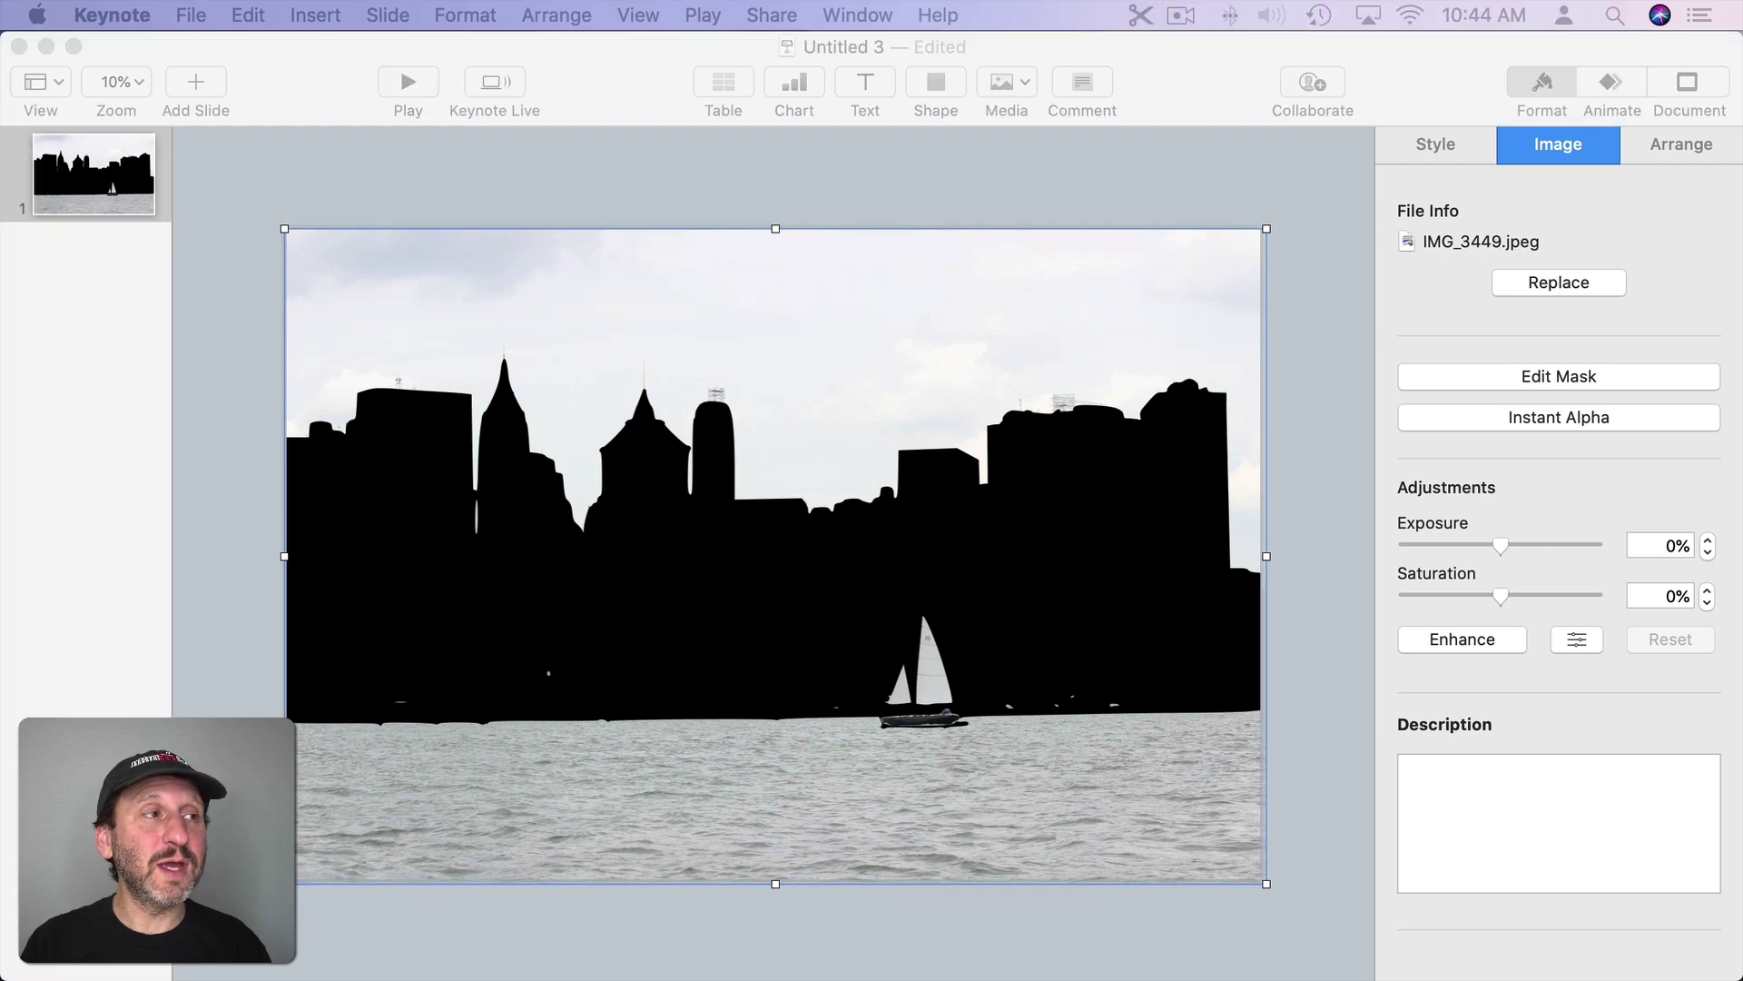
left_click_drag(105, 54, 570, 171)
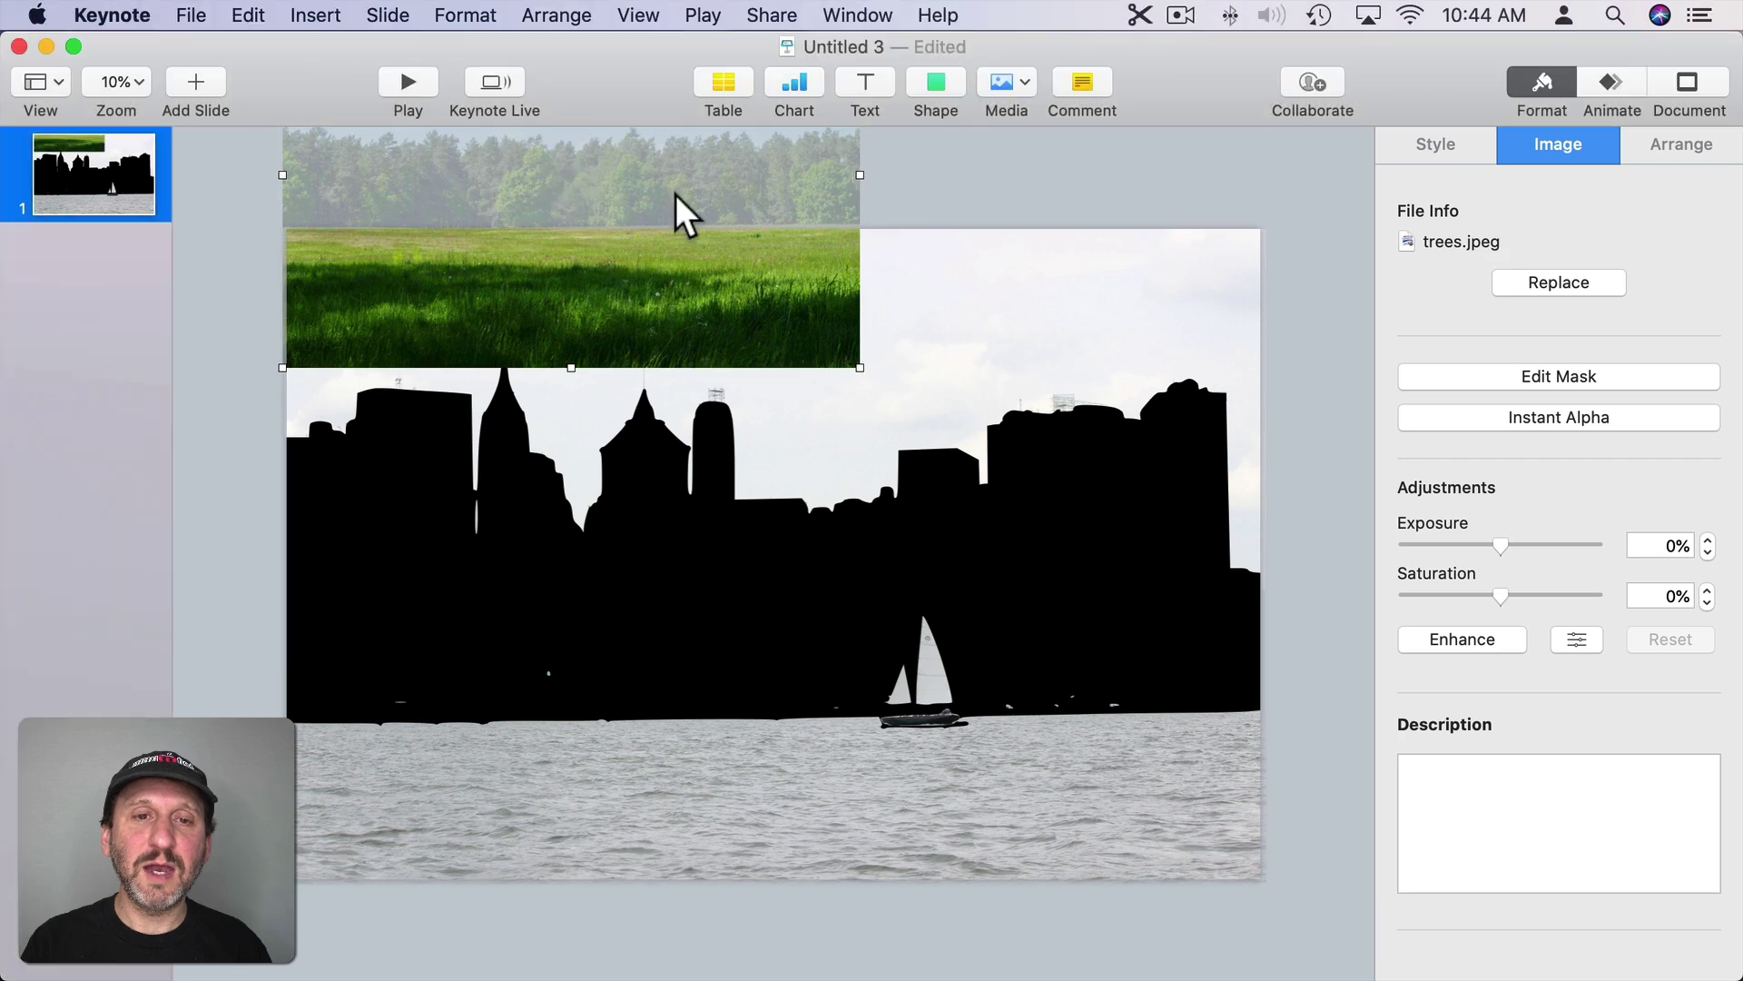
left_click_drag(680, 211, 682, 451)
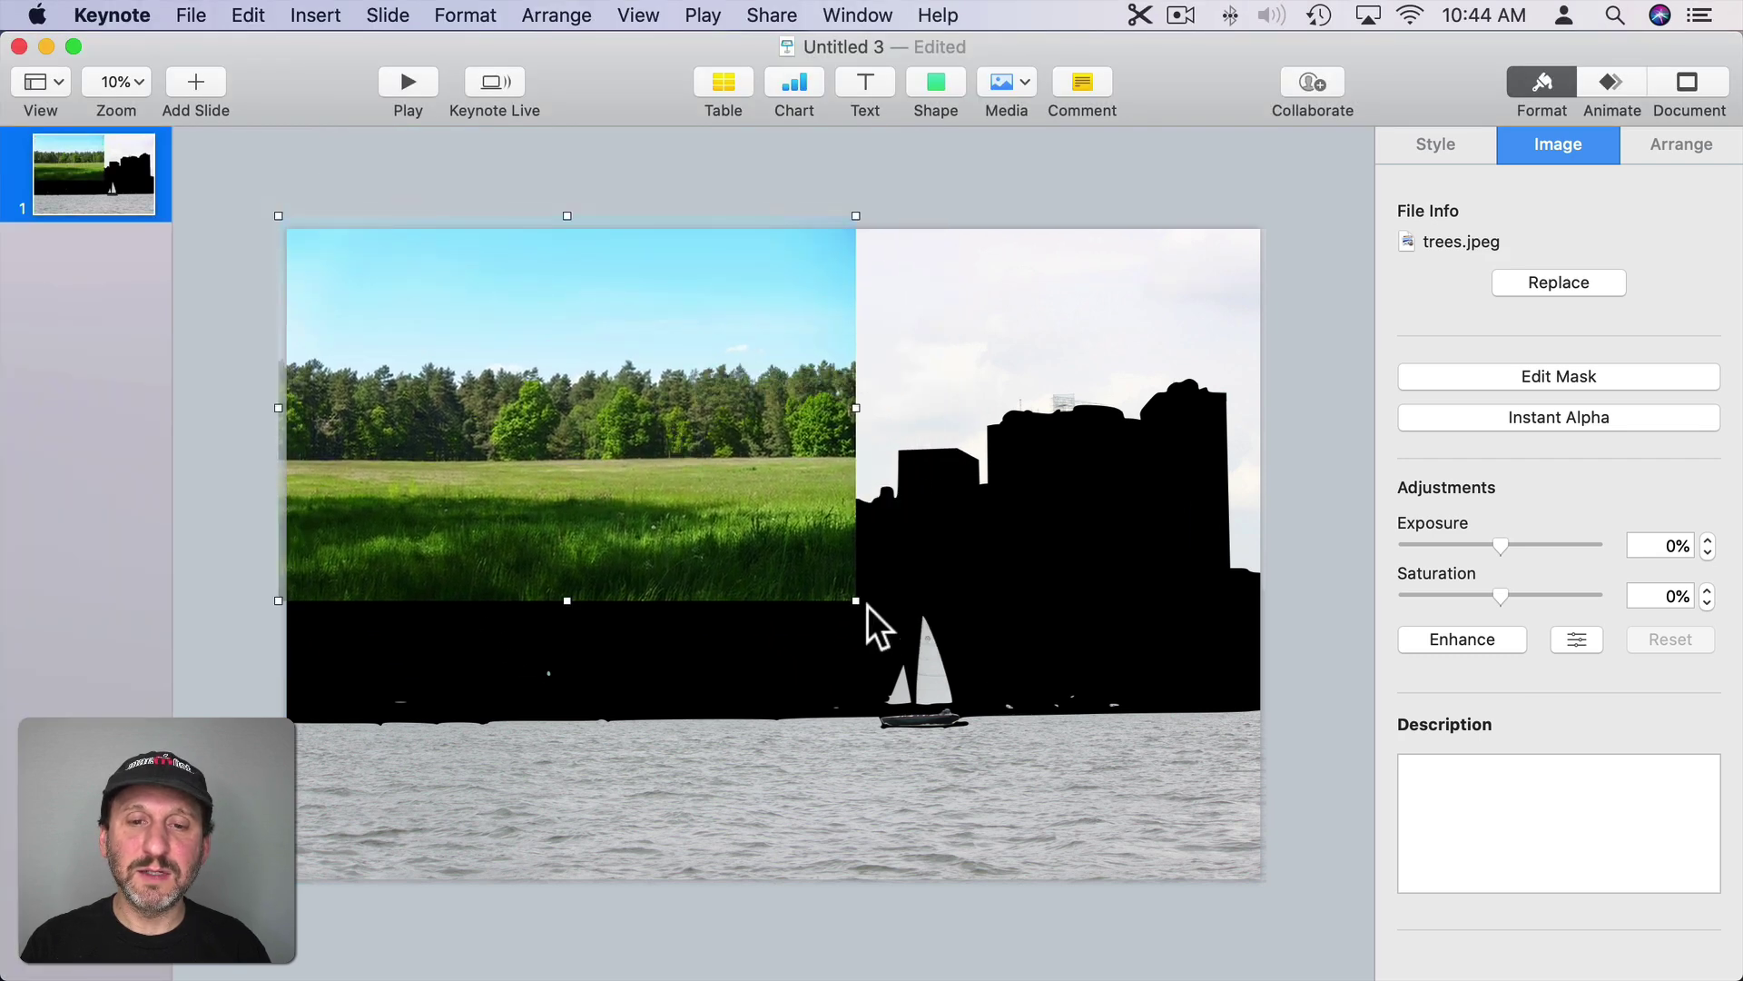
left_click_drag(856, 599, 1390, 959)
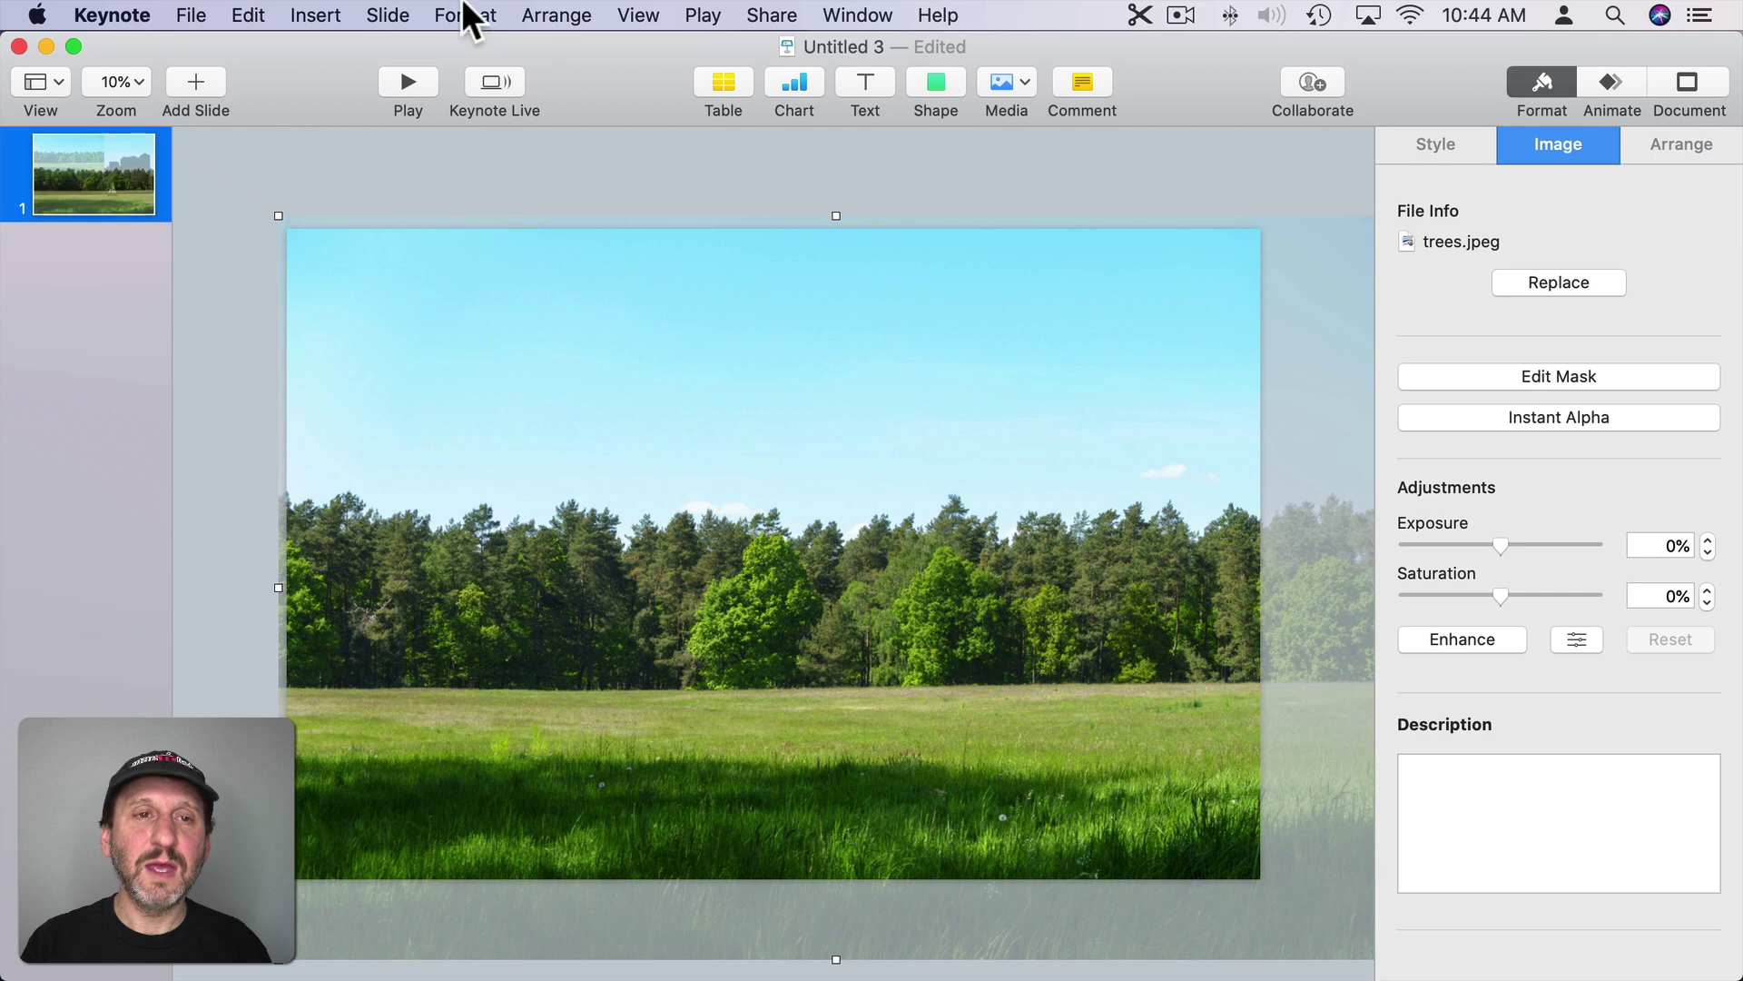
- Send the trees photo behind the lake photo and shift it up to fill the skyline cutout
left_click(556, 14)
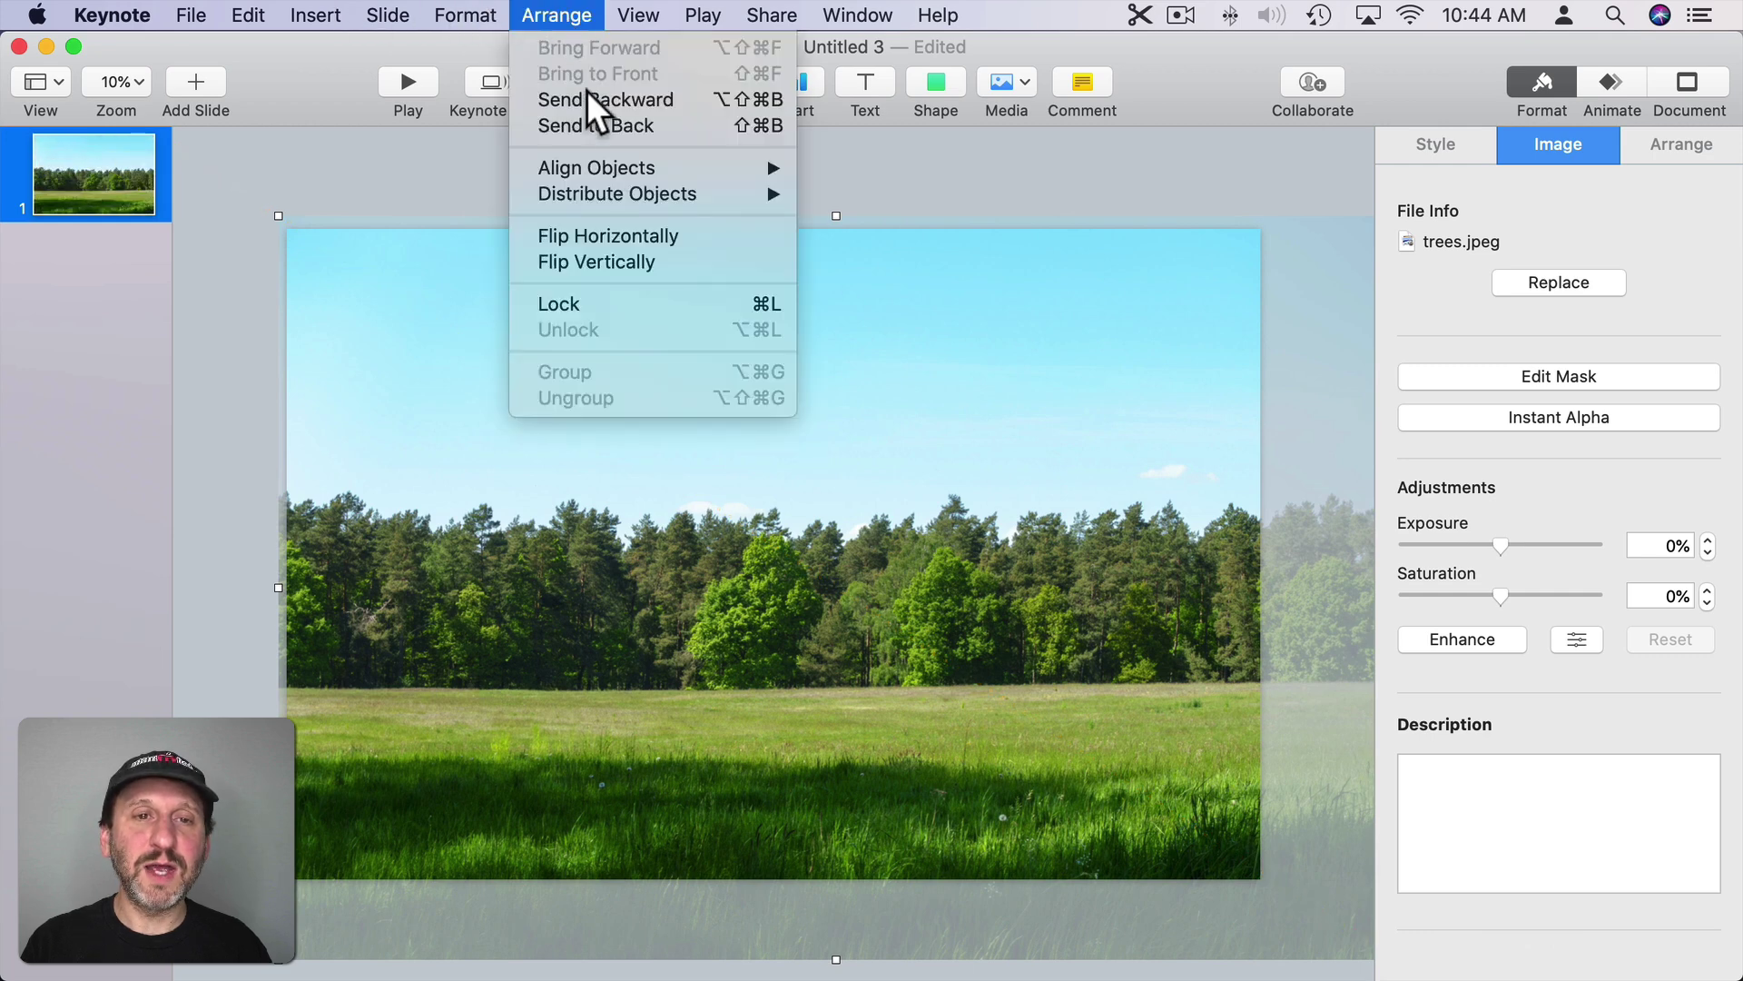
left_click(592, 119)
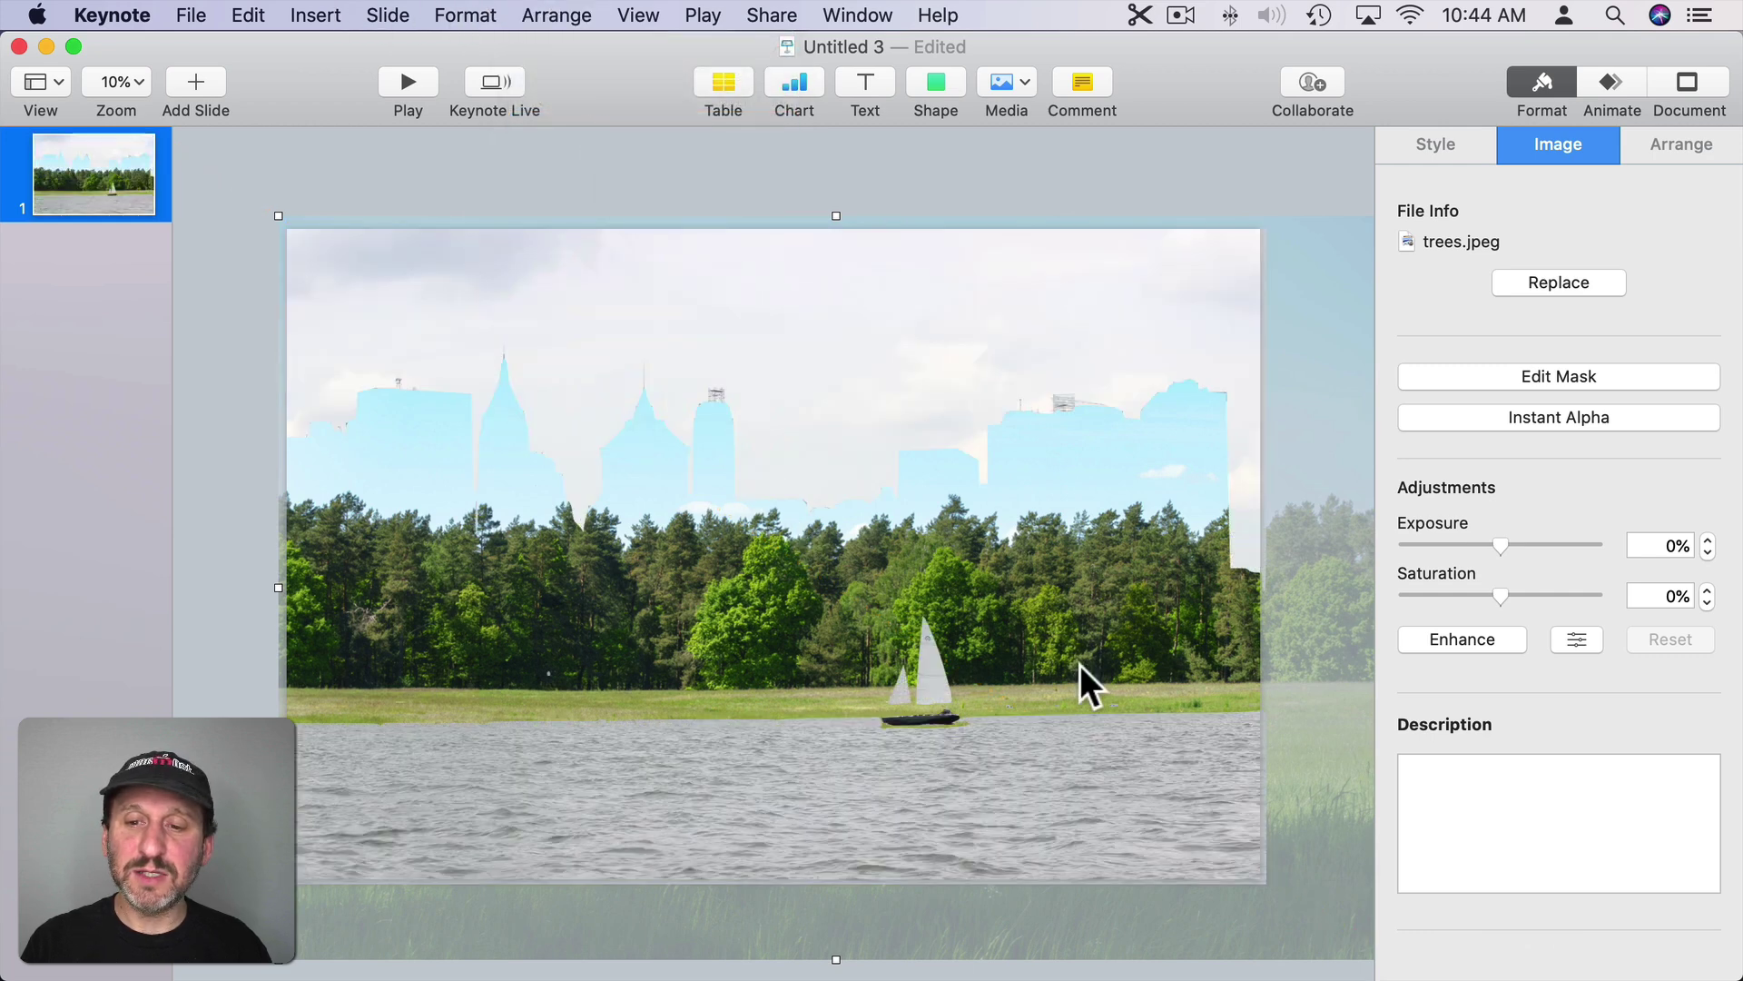
left_click_drag(1287, 784, 1234, 721)
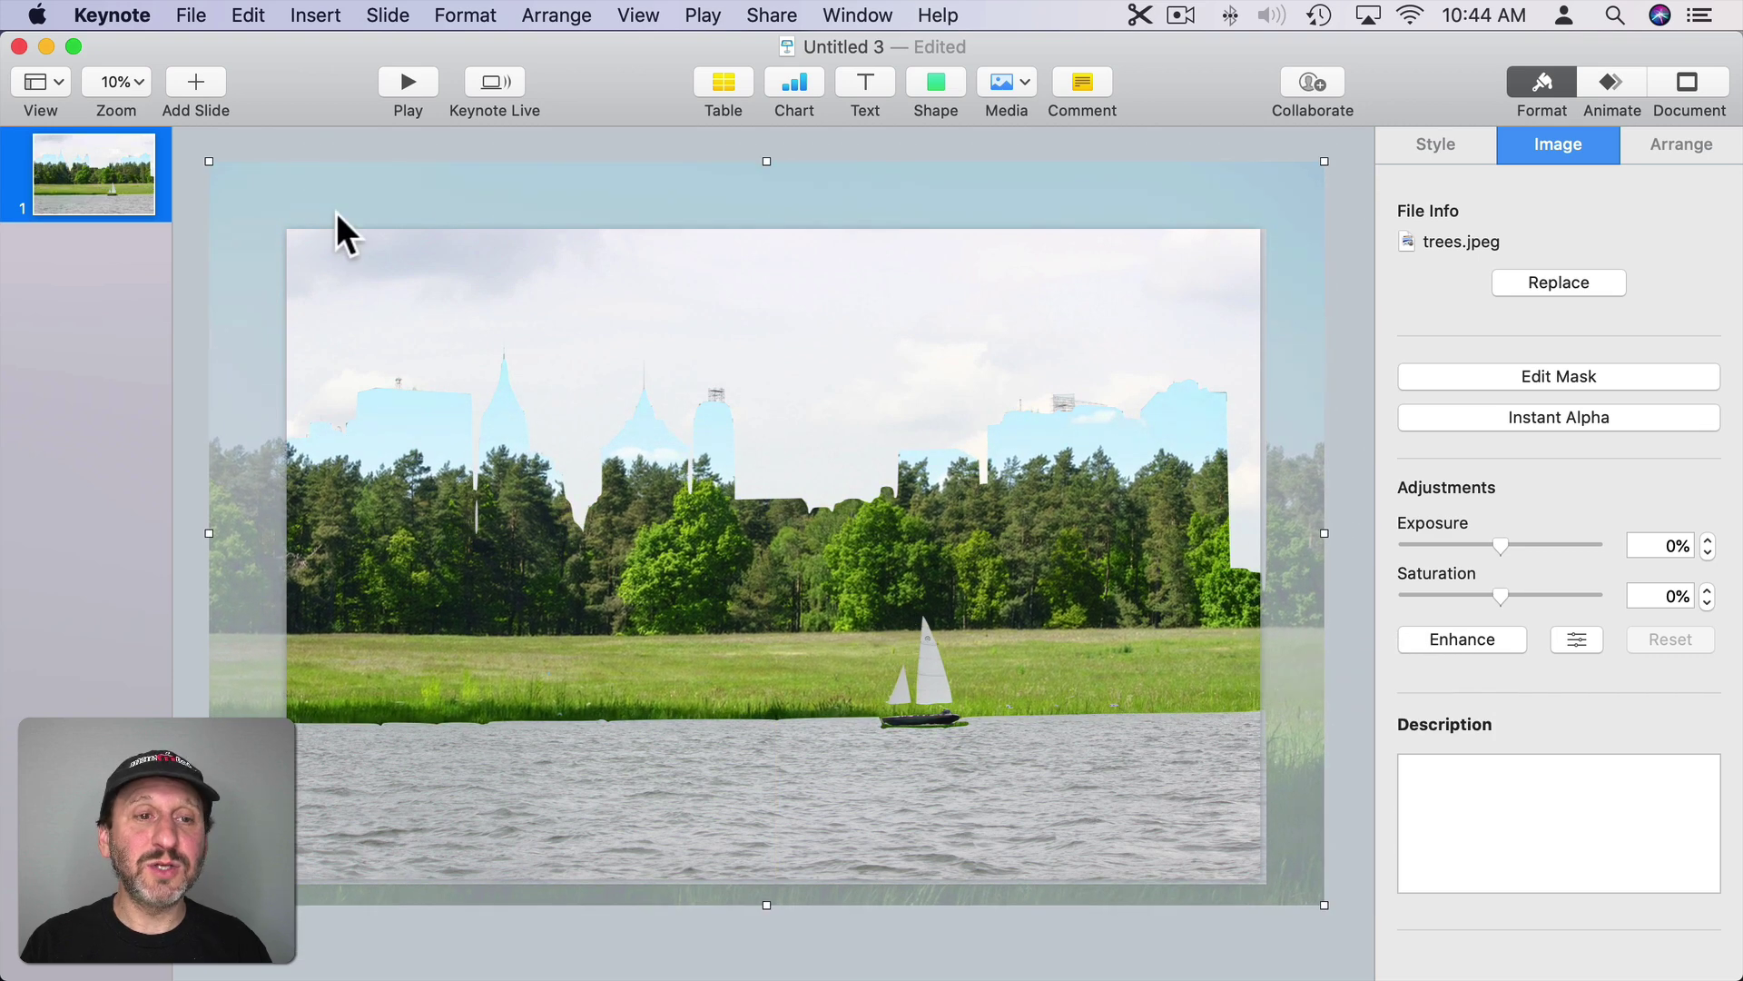
- Duplicate the lake photo via Edit > Duplicate Selection
left_click(351, 298)
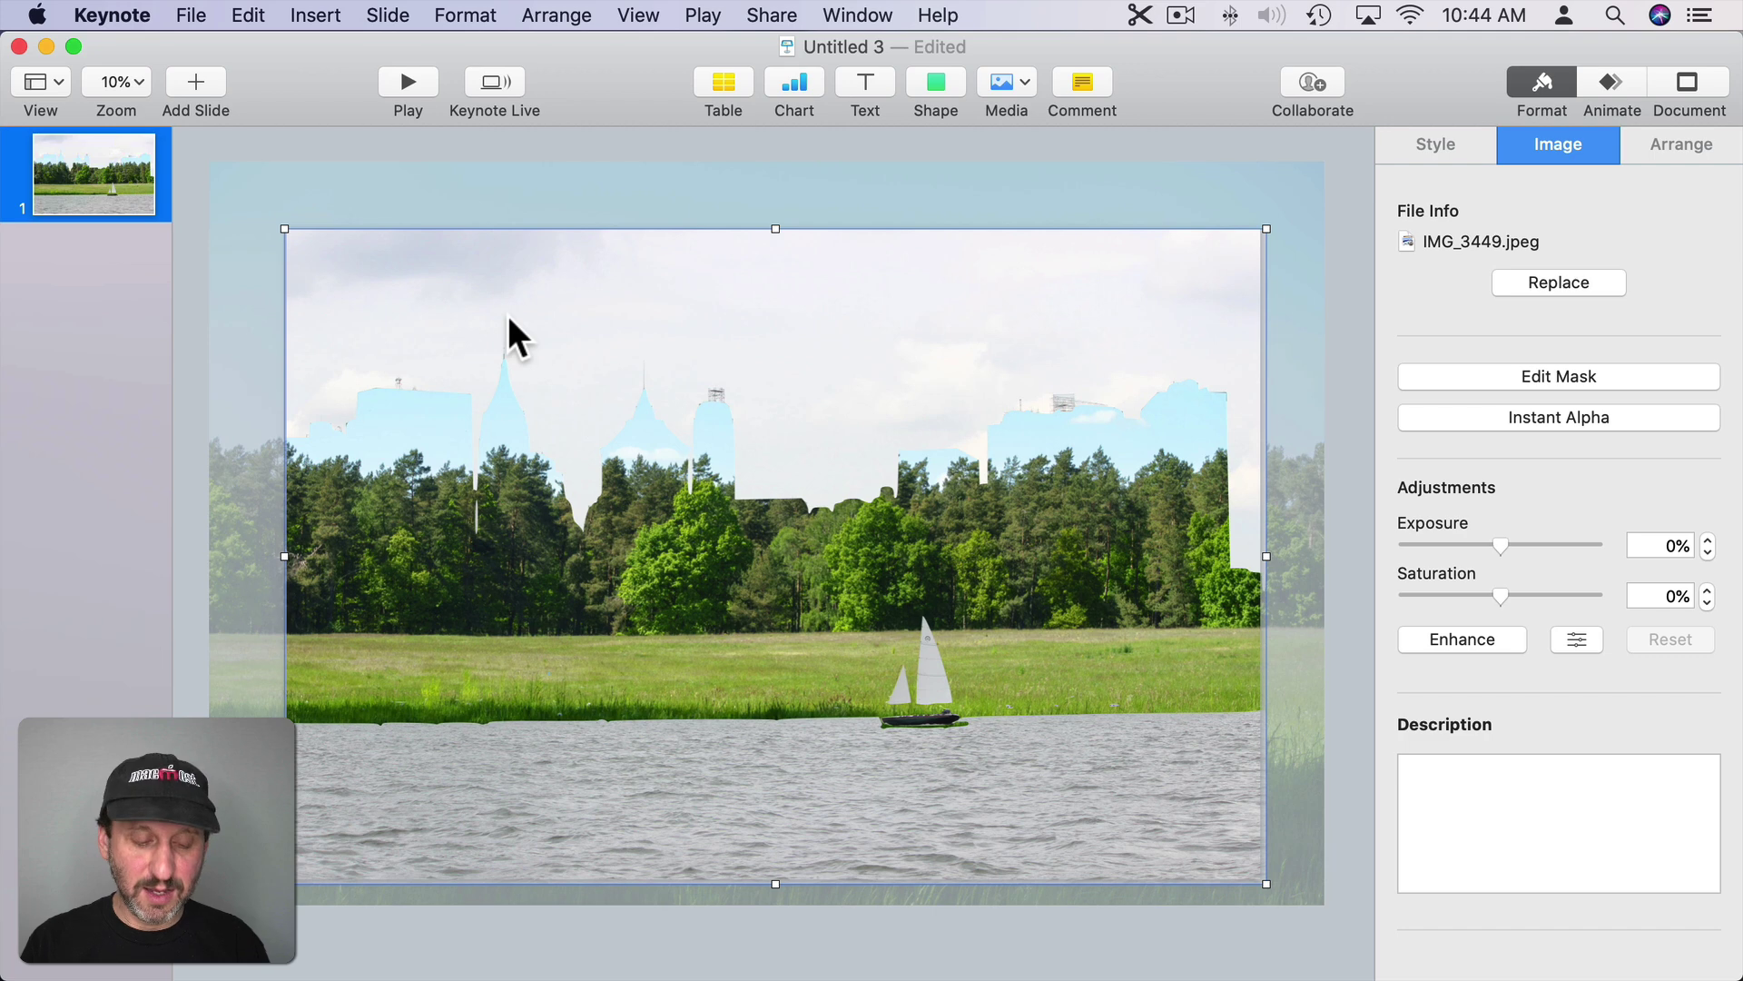
left_click(248, 16)
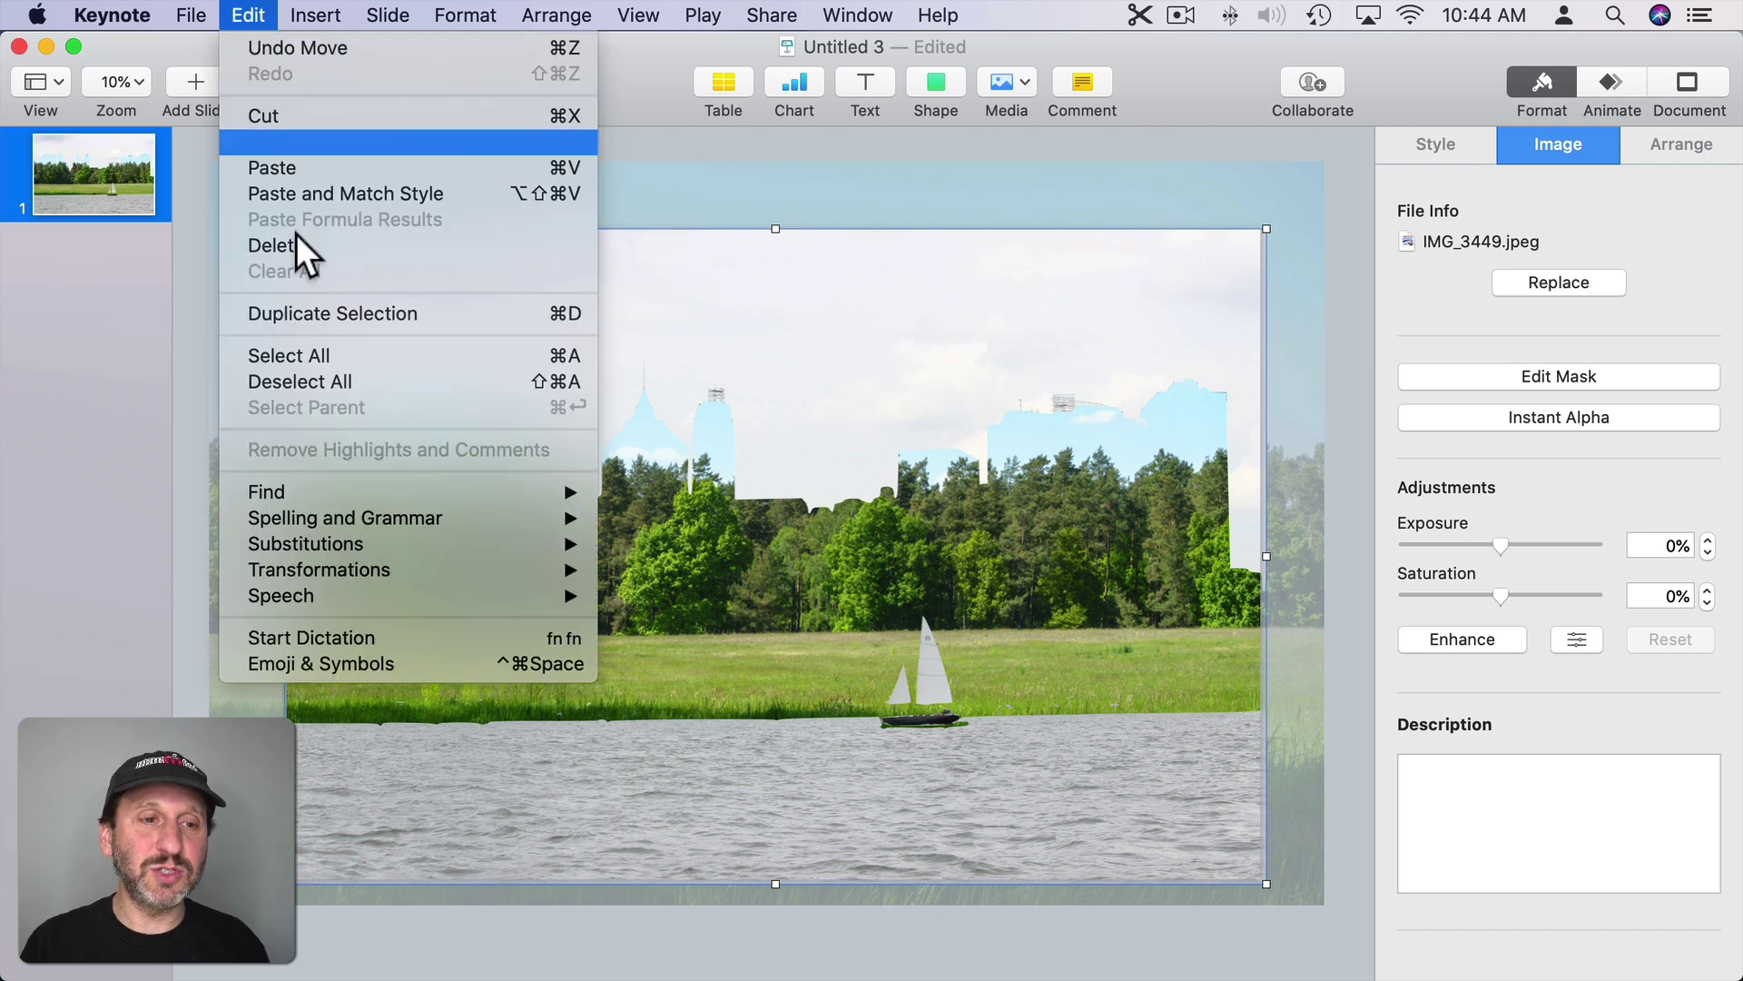
left_click(302, 312)
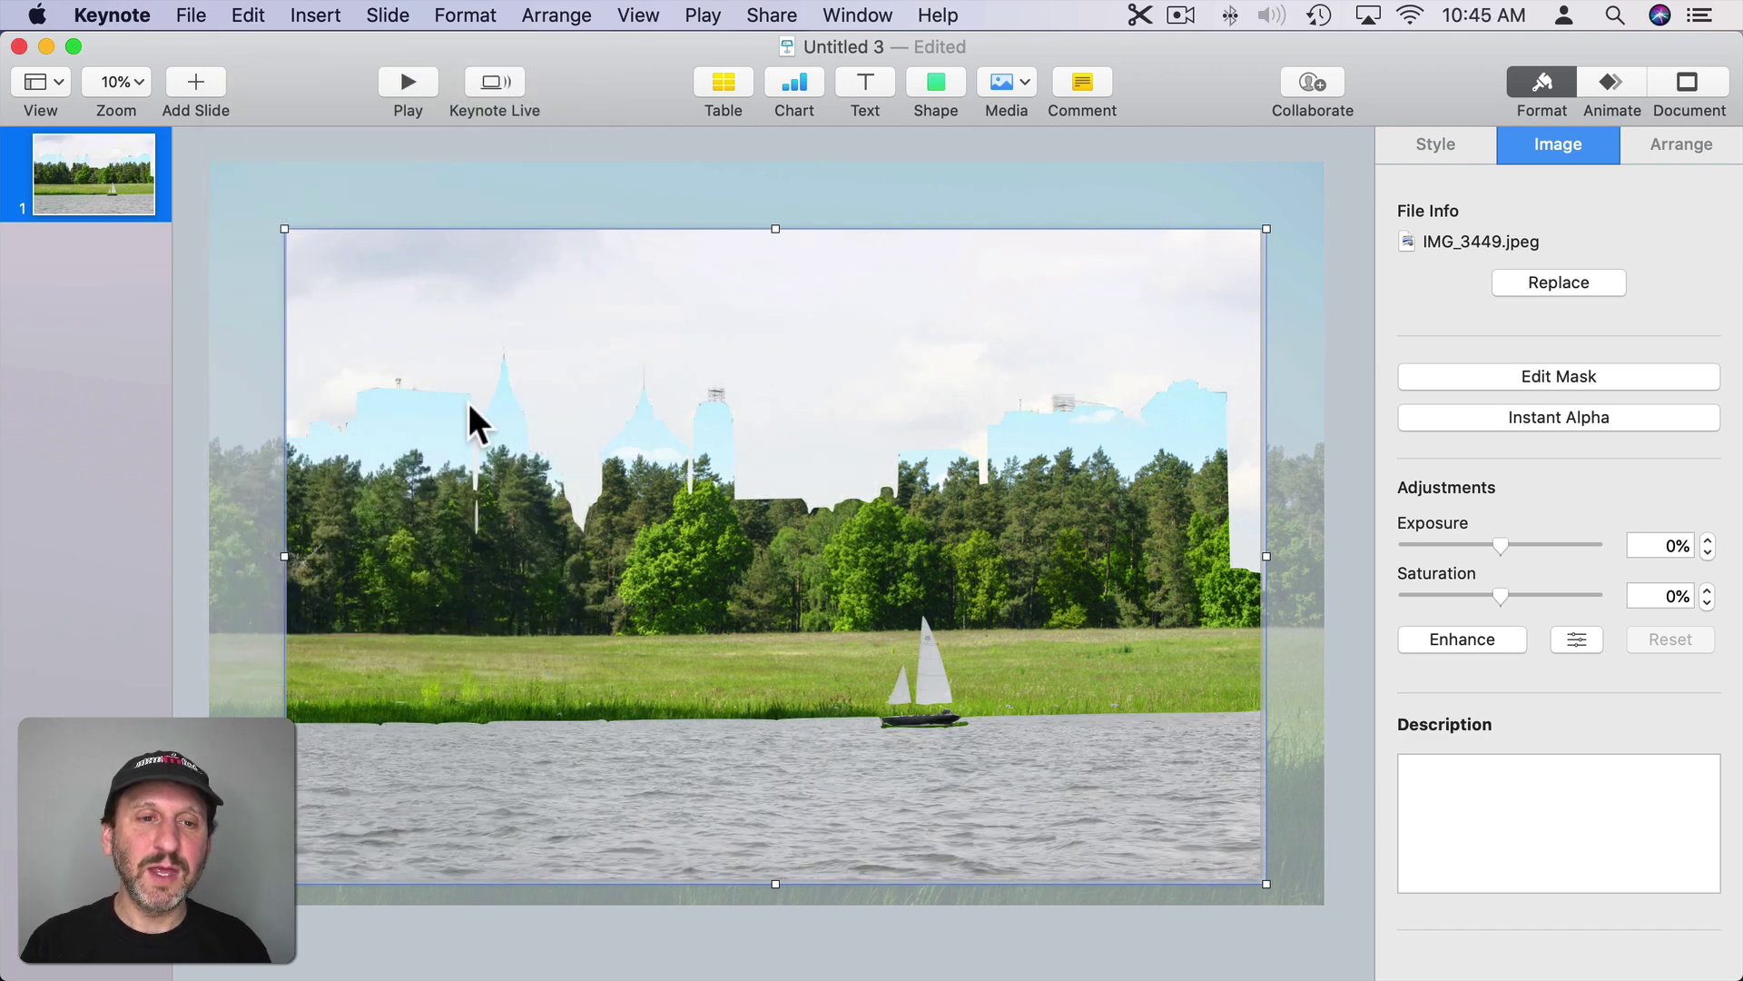
- Reset the copy's Instant Alpha so the full-colour skyline covers the trees again
left_click(1524, 414)
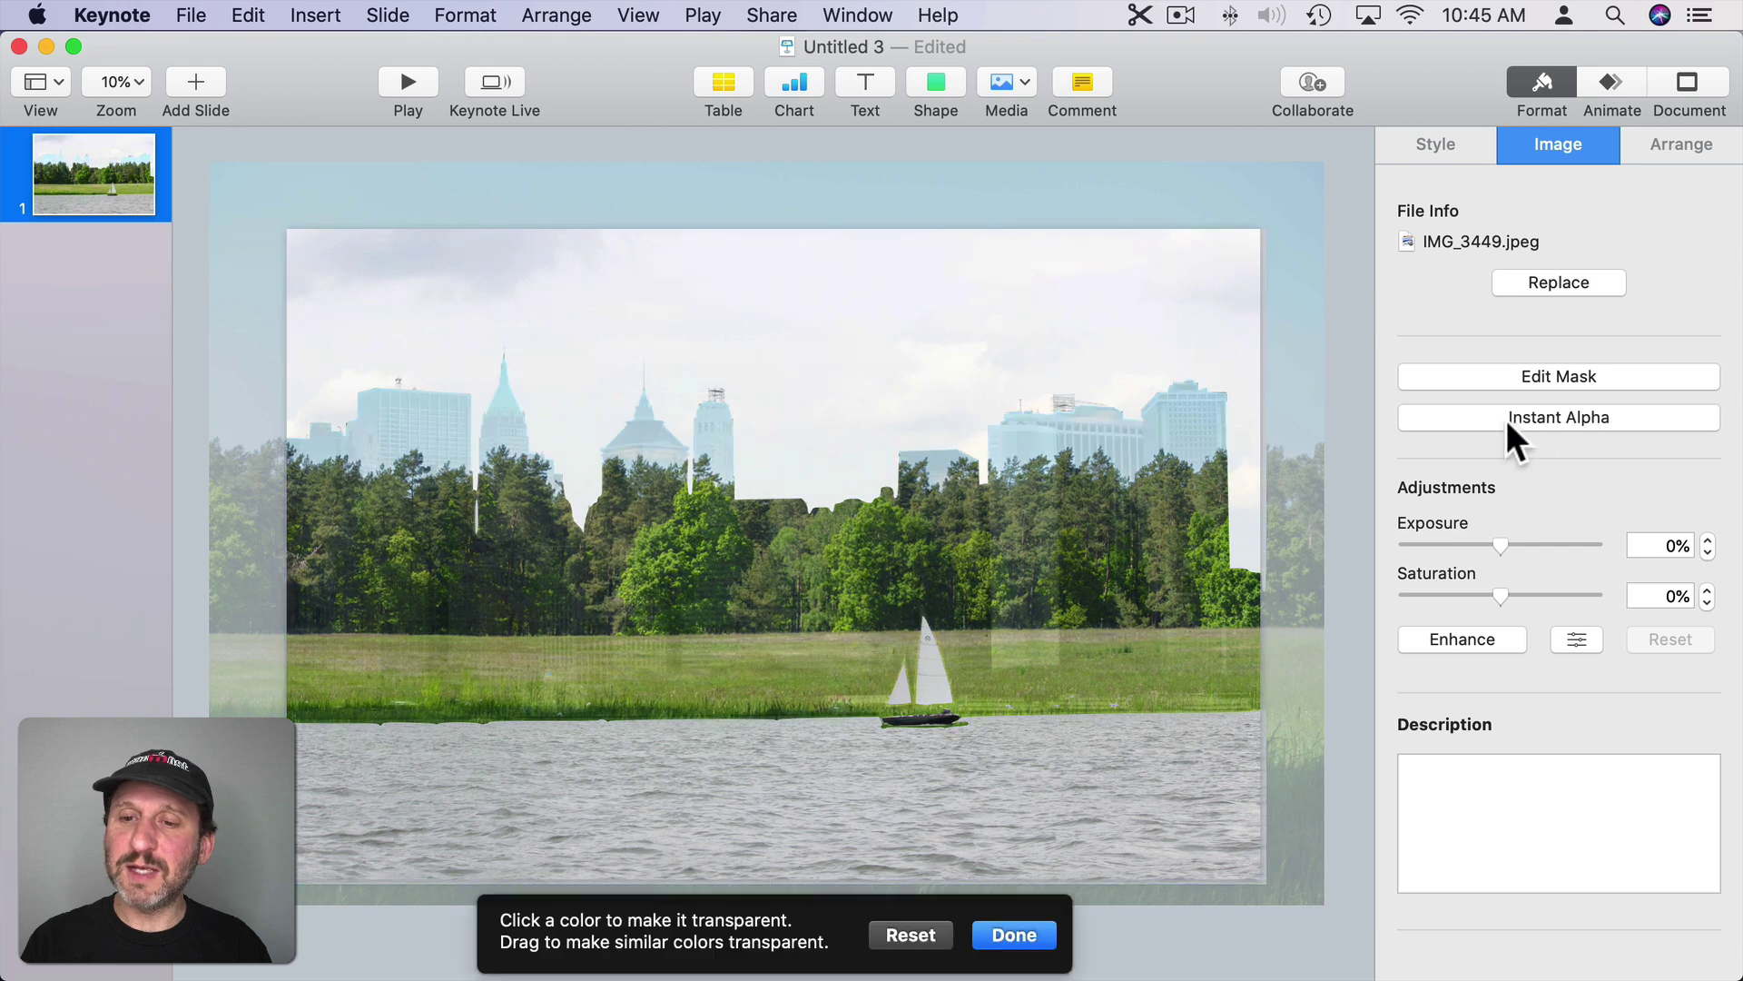
left_click(909, 933)
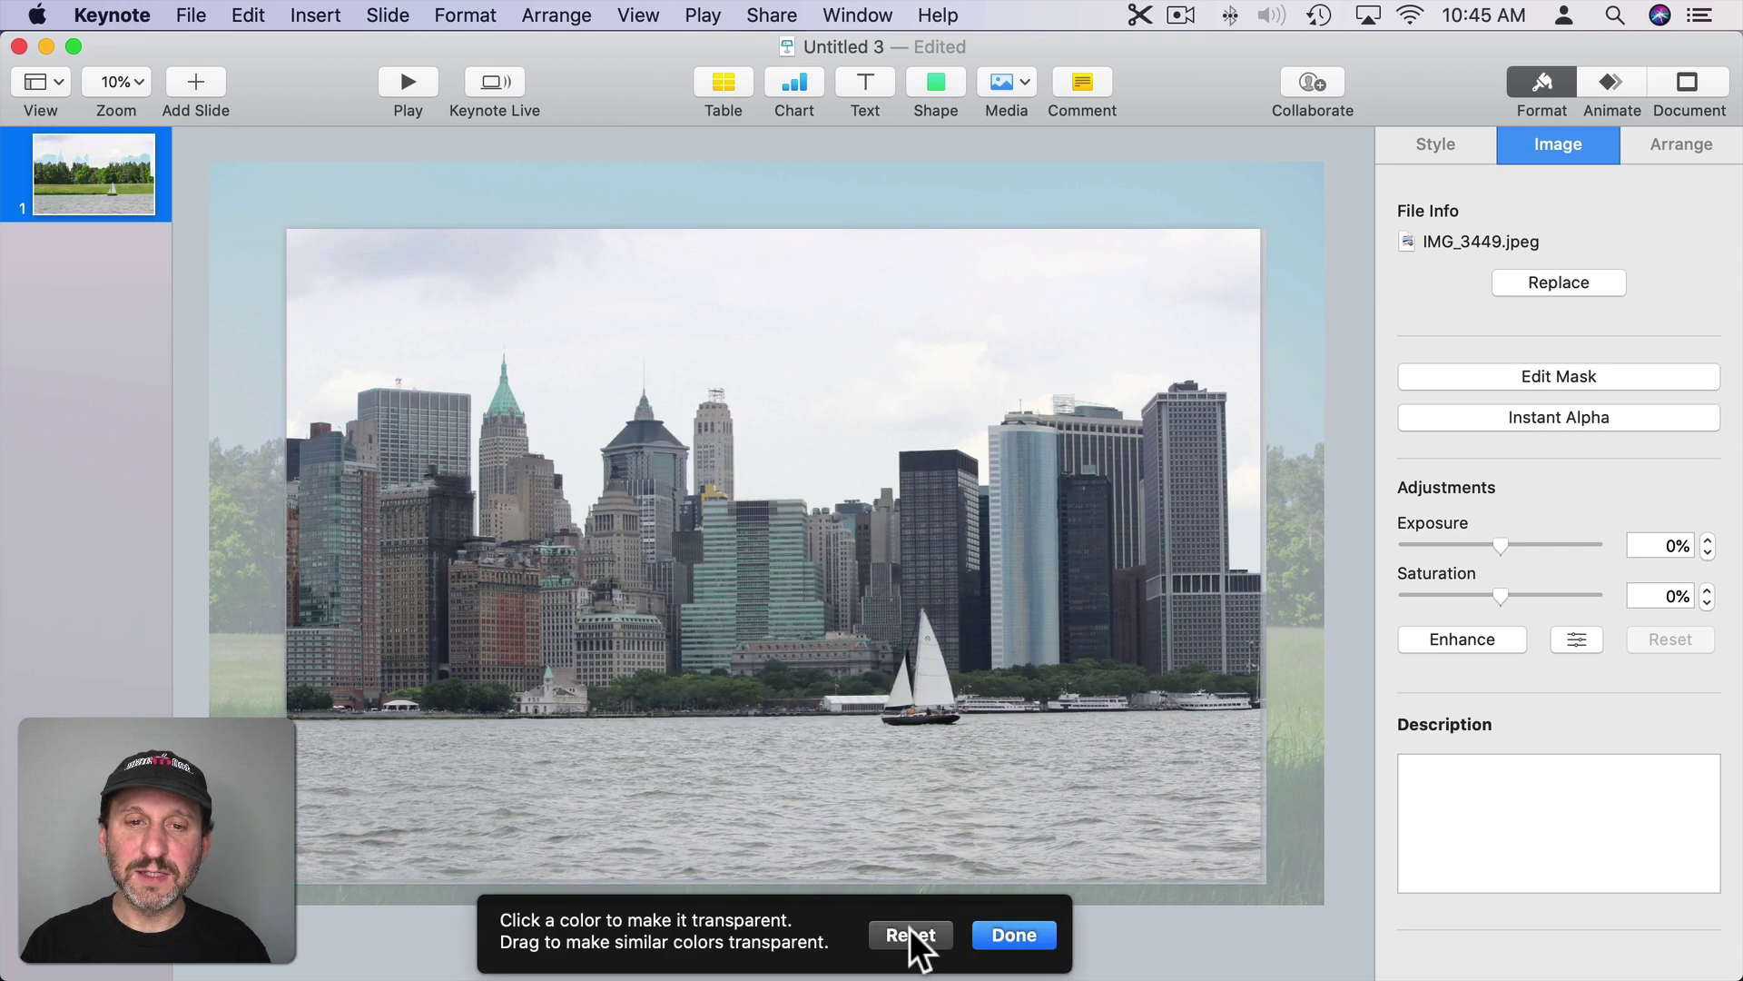
left_click(1215, 140)
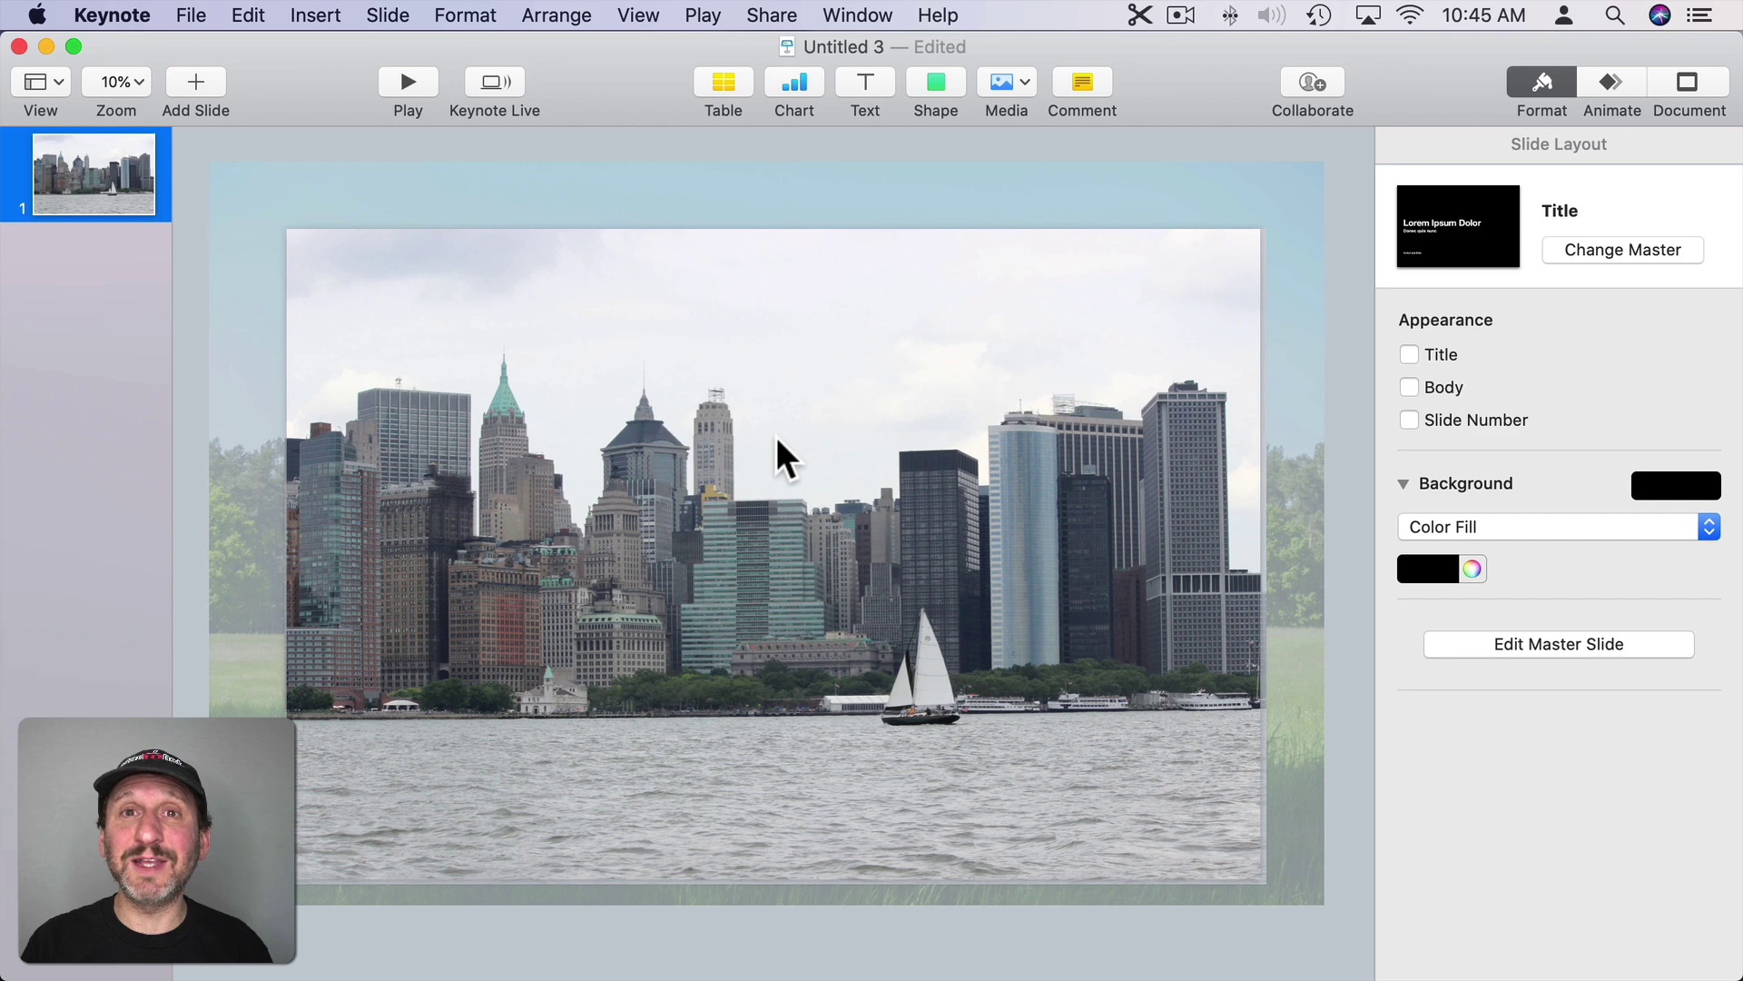
left_click(649, 514)
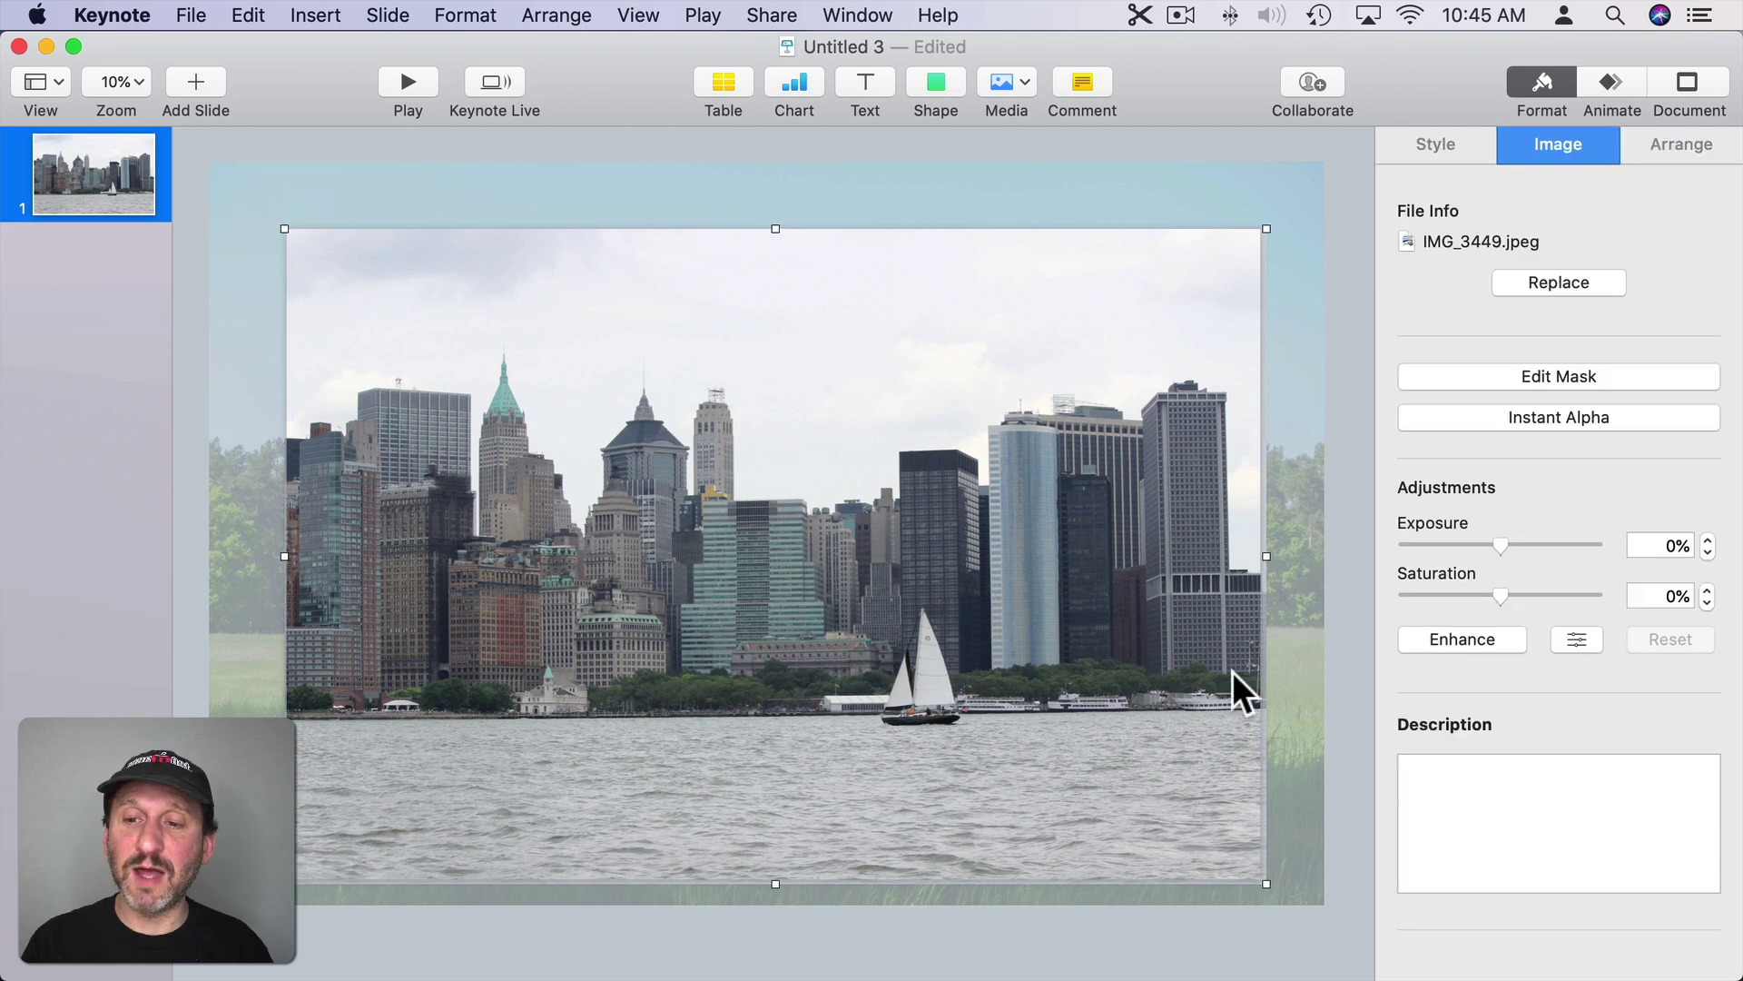
- Set the full skyline copy to 58% opacity so buildings blend over the trees
left_click(1444, 150)
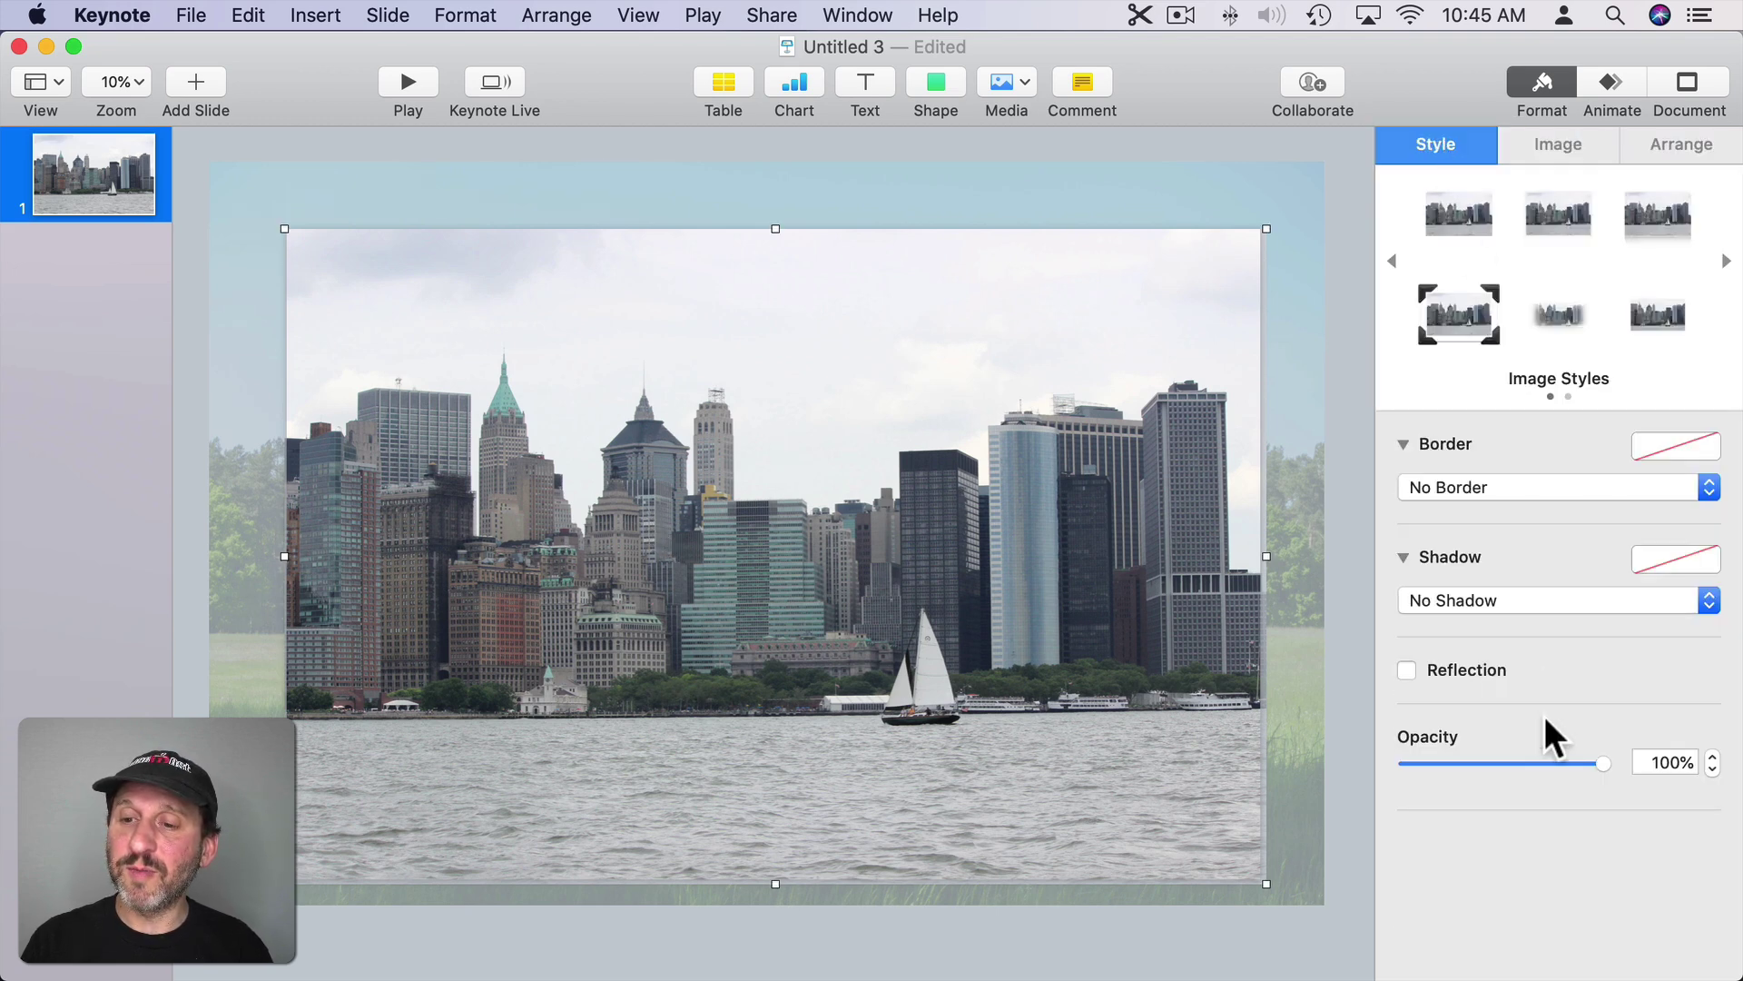
left_click_drag(1603, 767, 1521, 778)
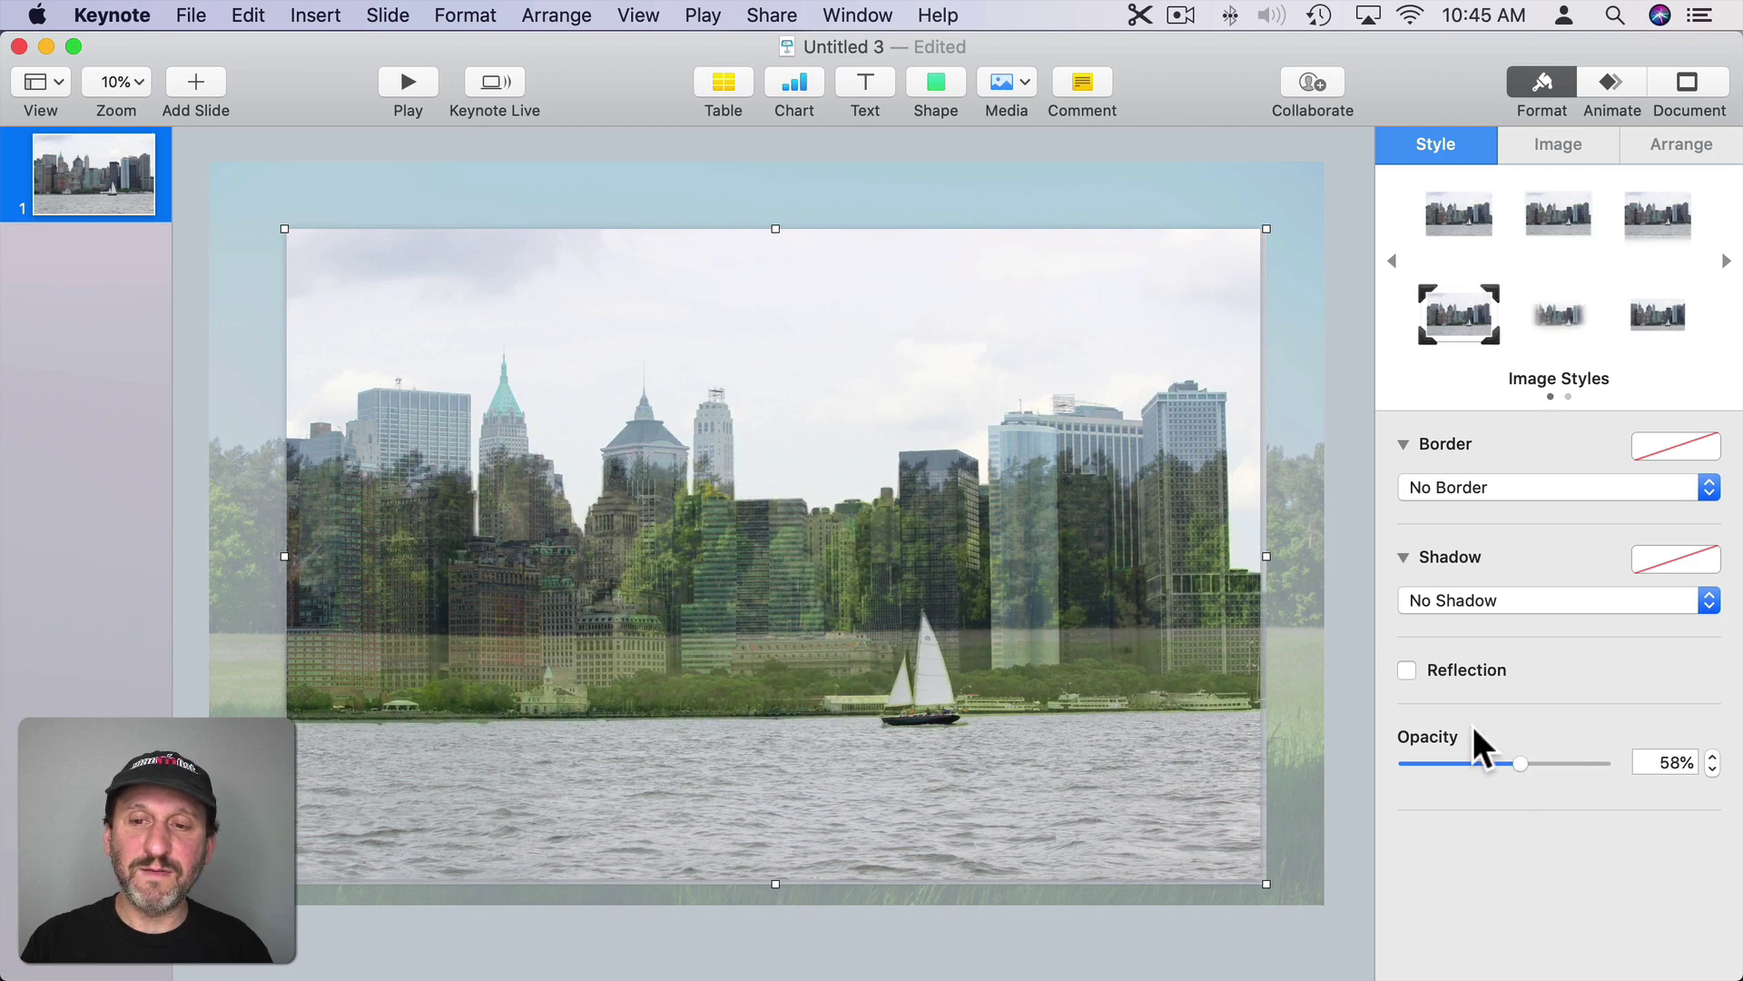
left_click_drag(1305, 523, 1302, 601)
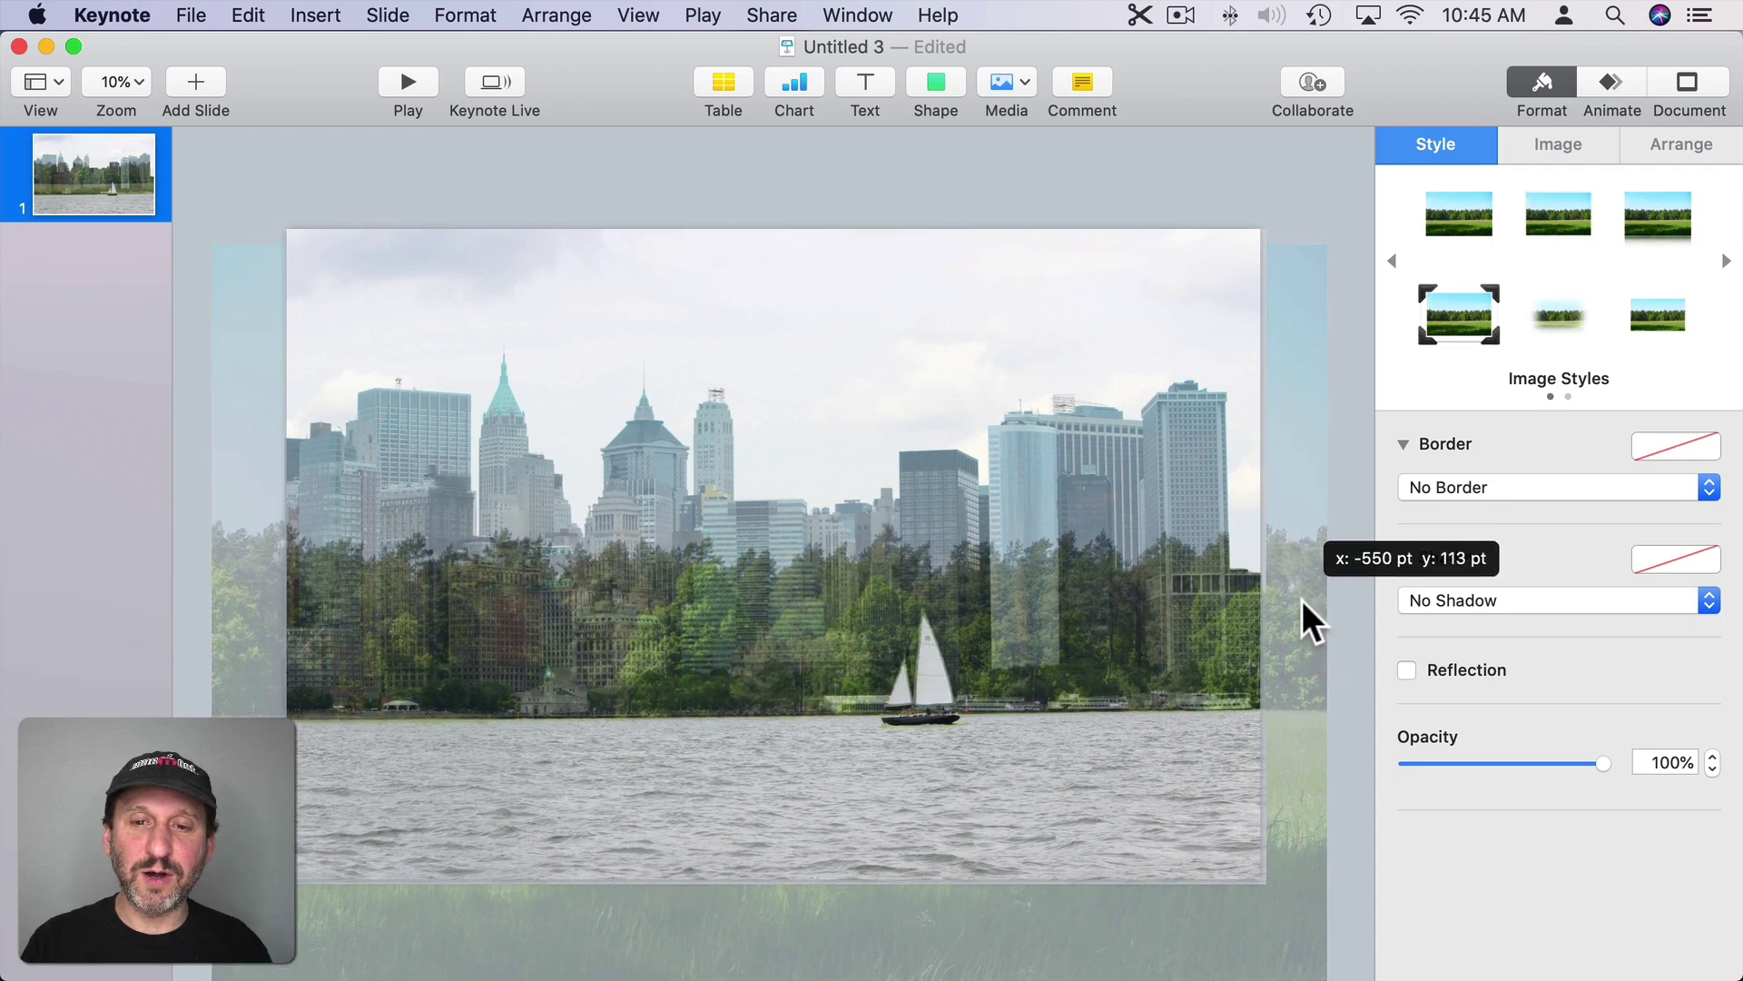
- Enlarge the trees photo behind everything and review the blended result
left_click_drag(766, 245, 770, 77)
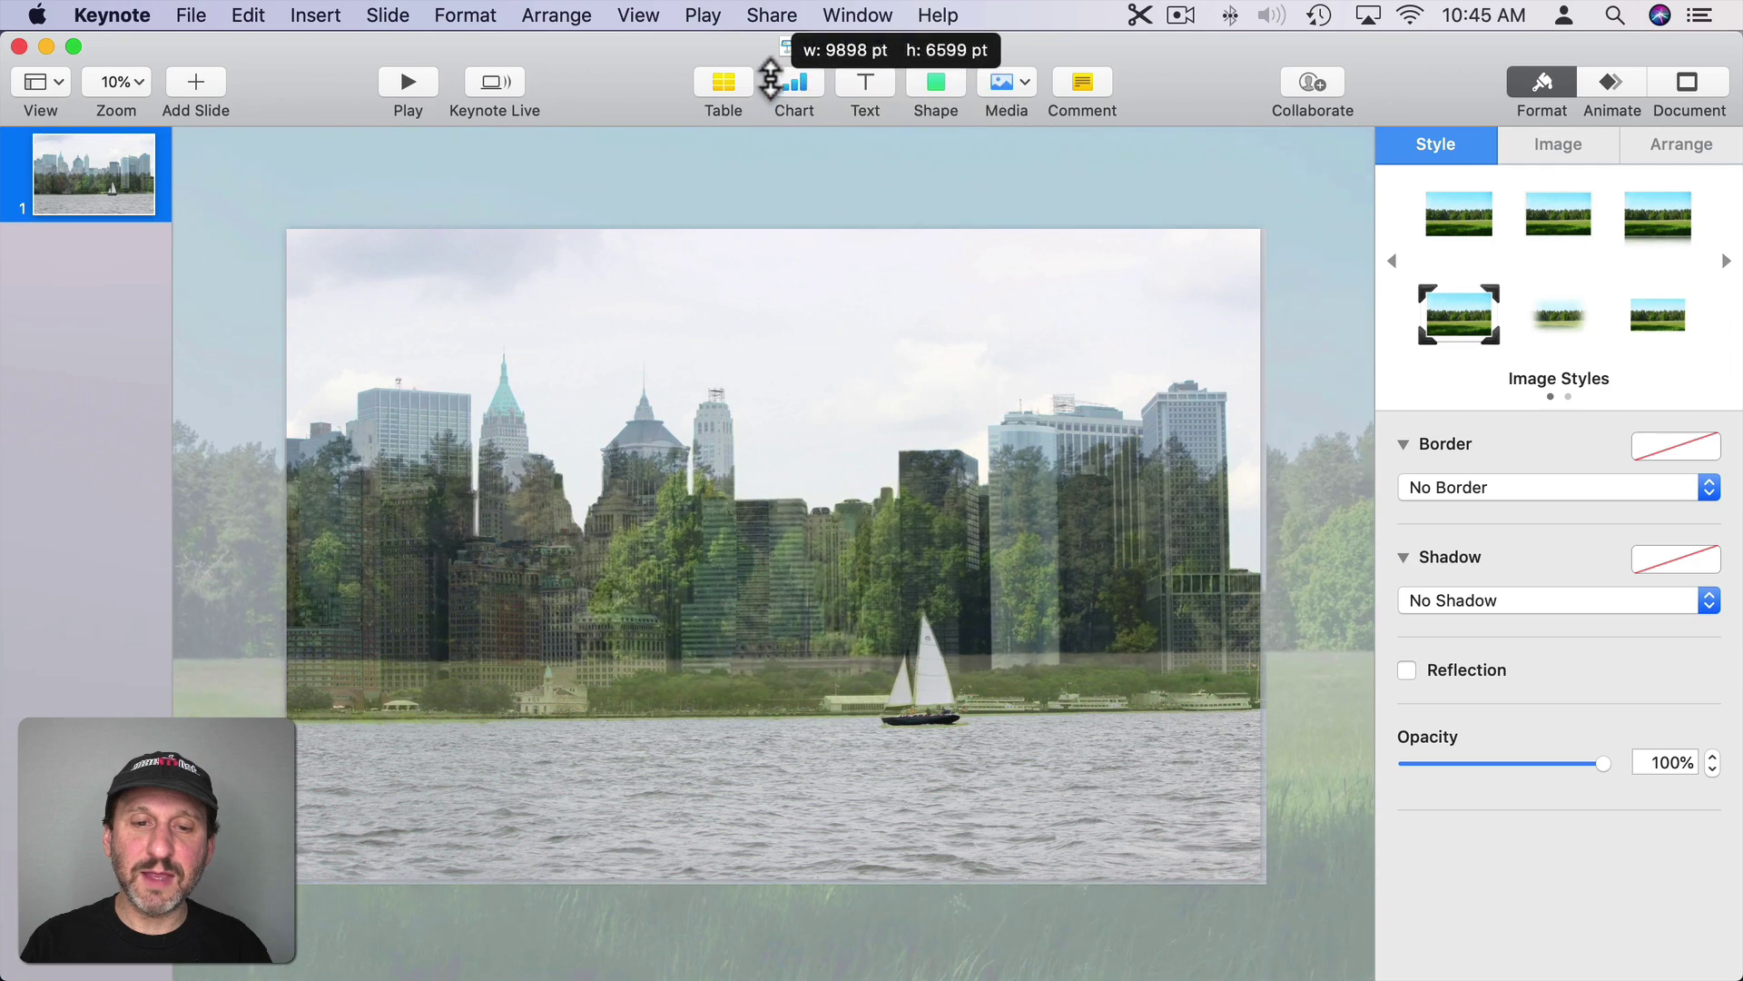
left_click(532, 619)
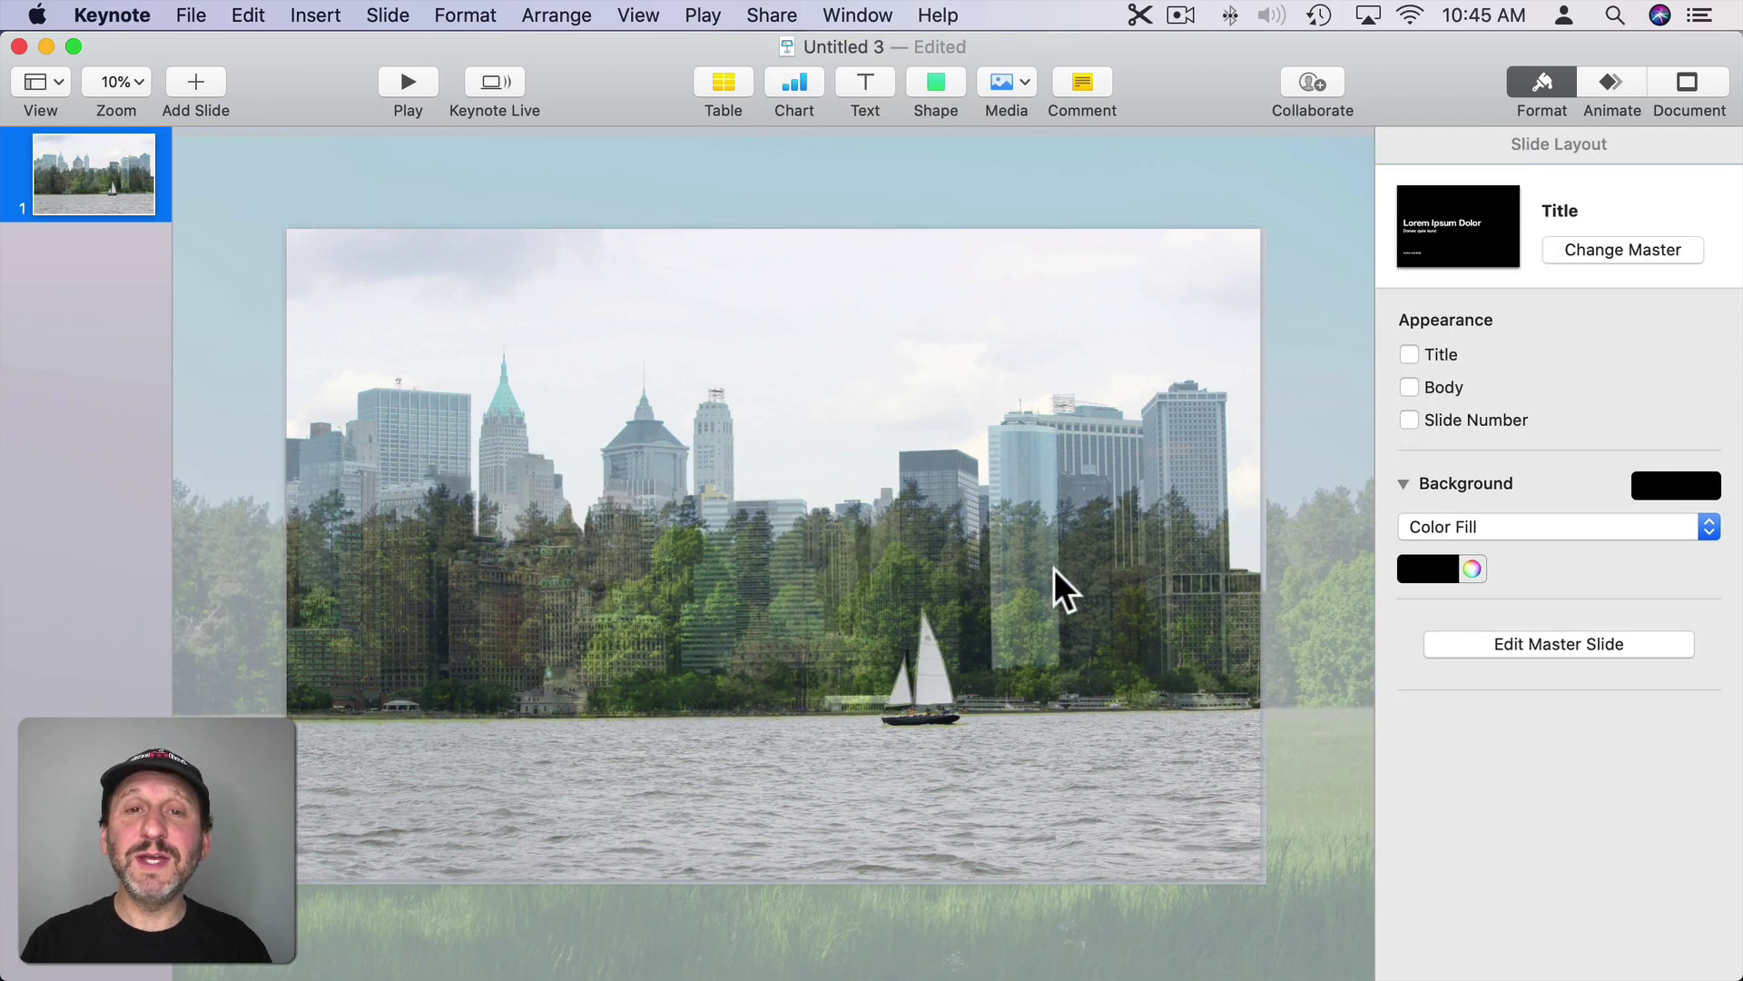
left_click(639, 439)
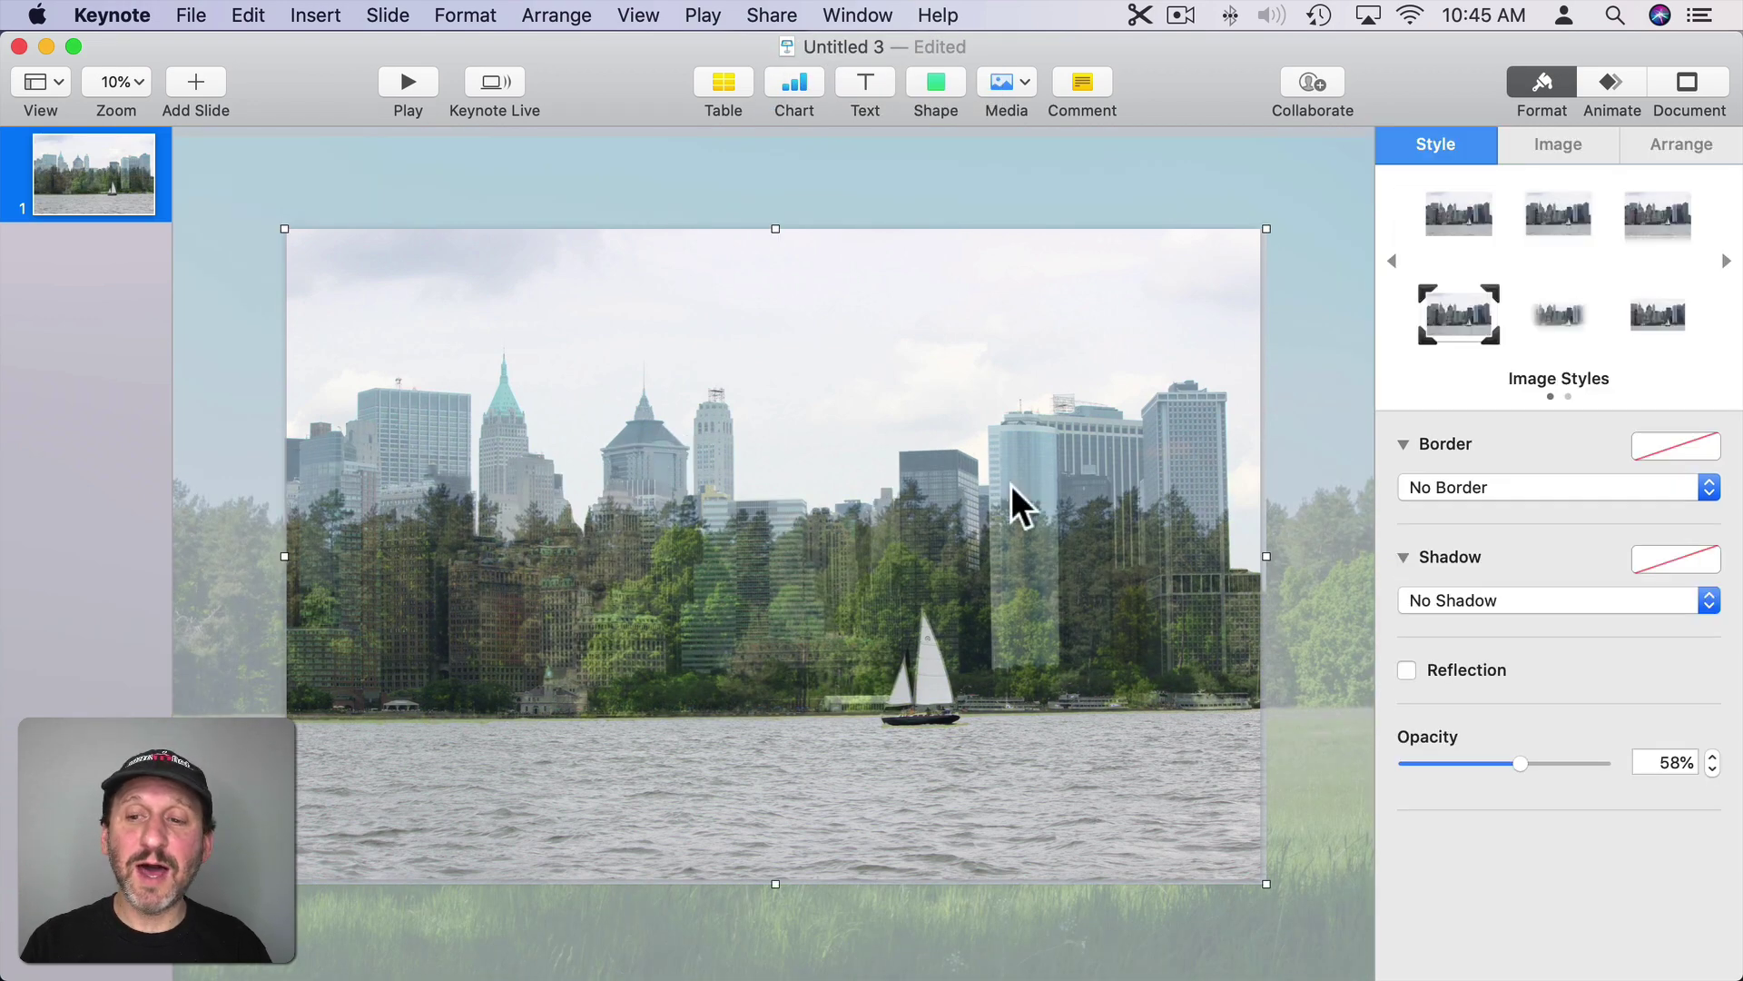
left_click(1021, 365)
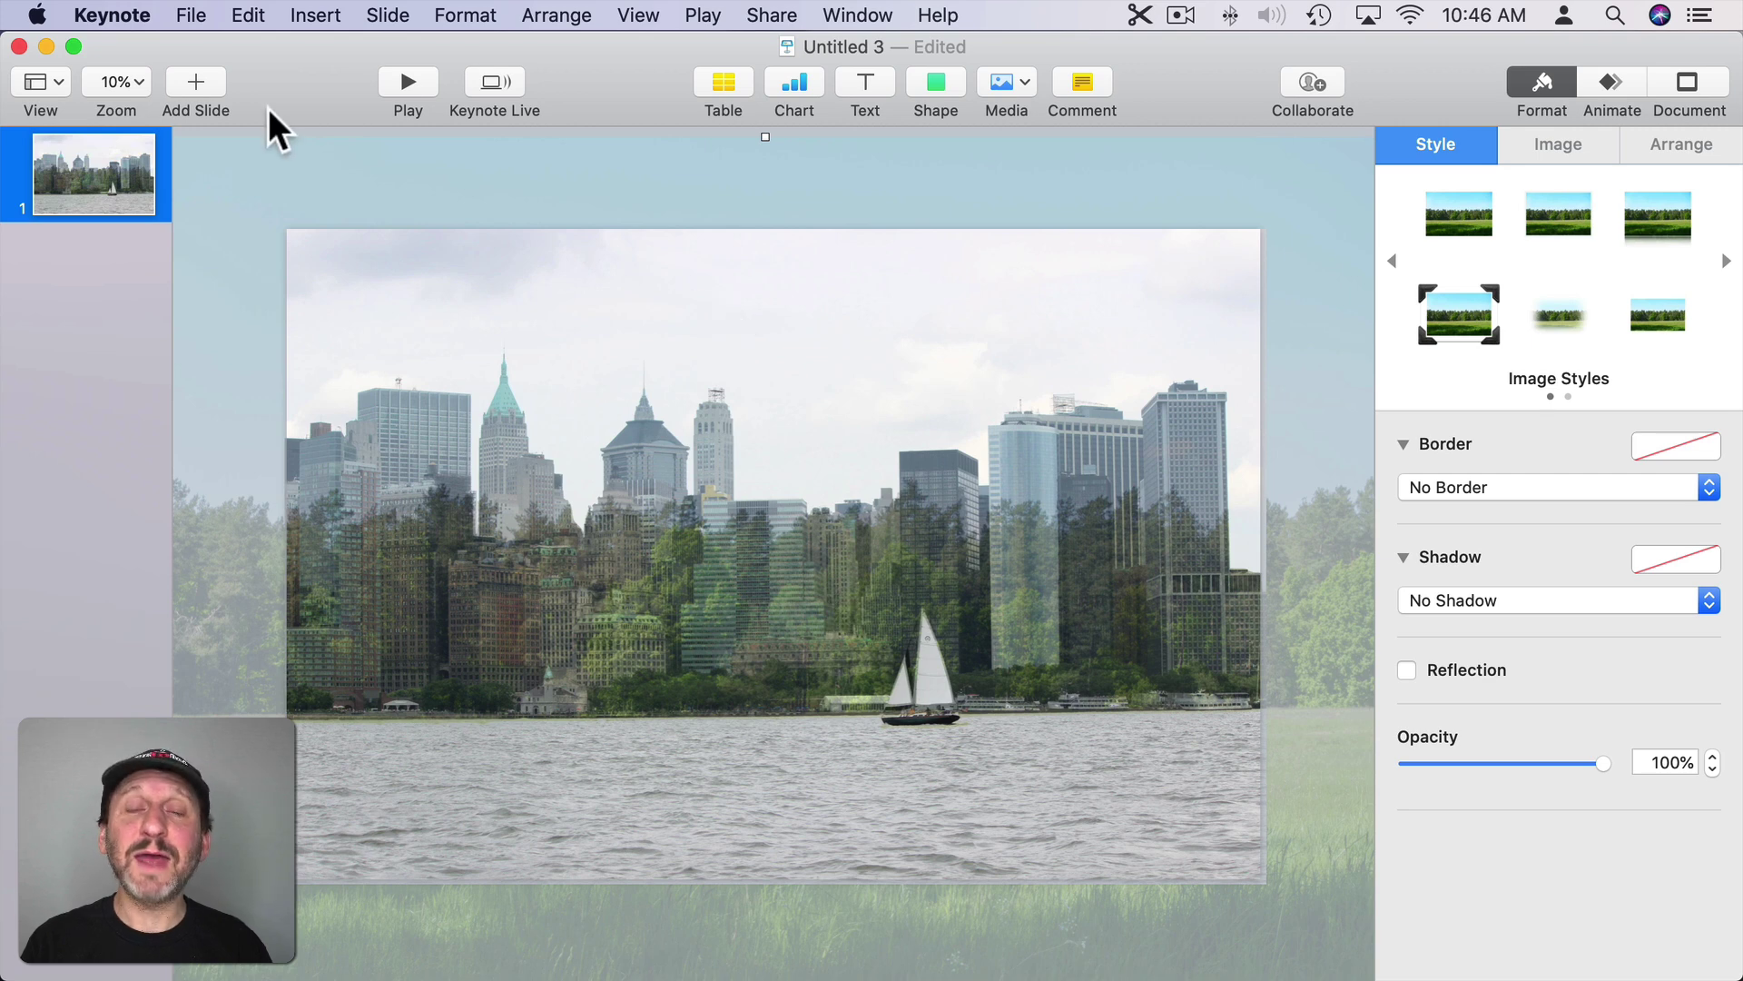
- Export the slide to Images, keeping JPEG (High Quality) format
left_click(194, 19)
mouse_move(272, 297)
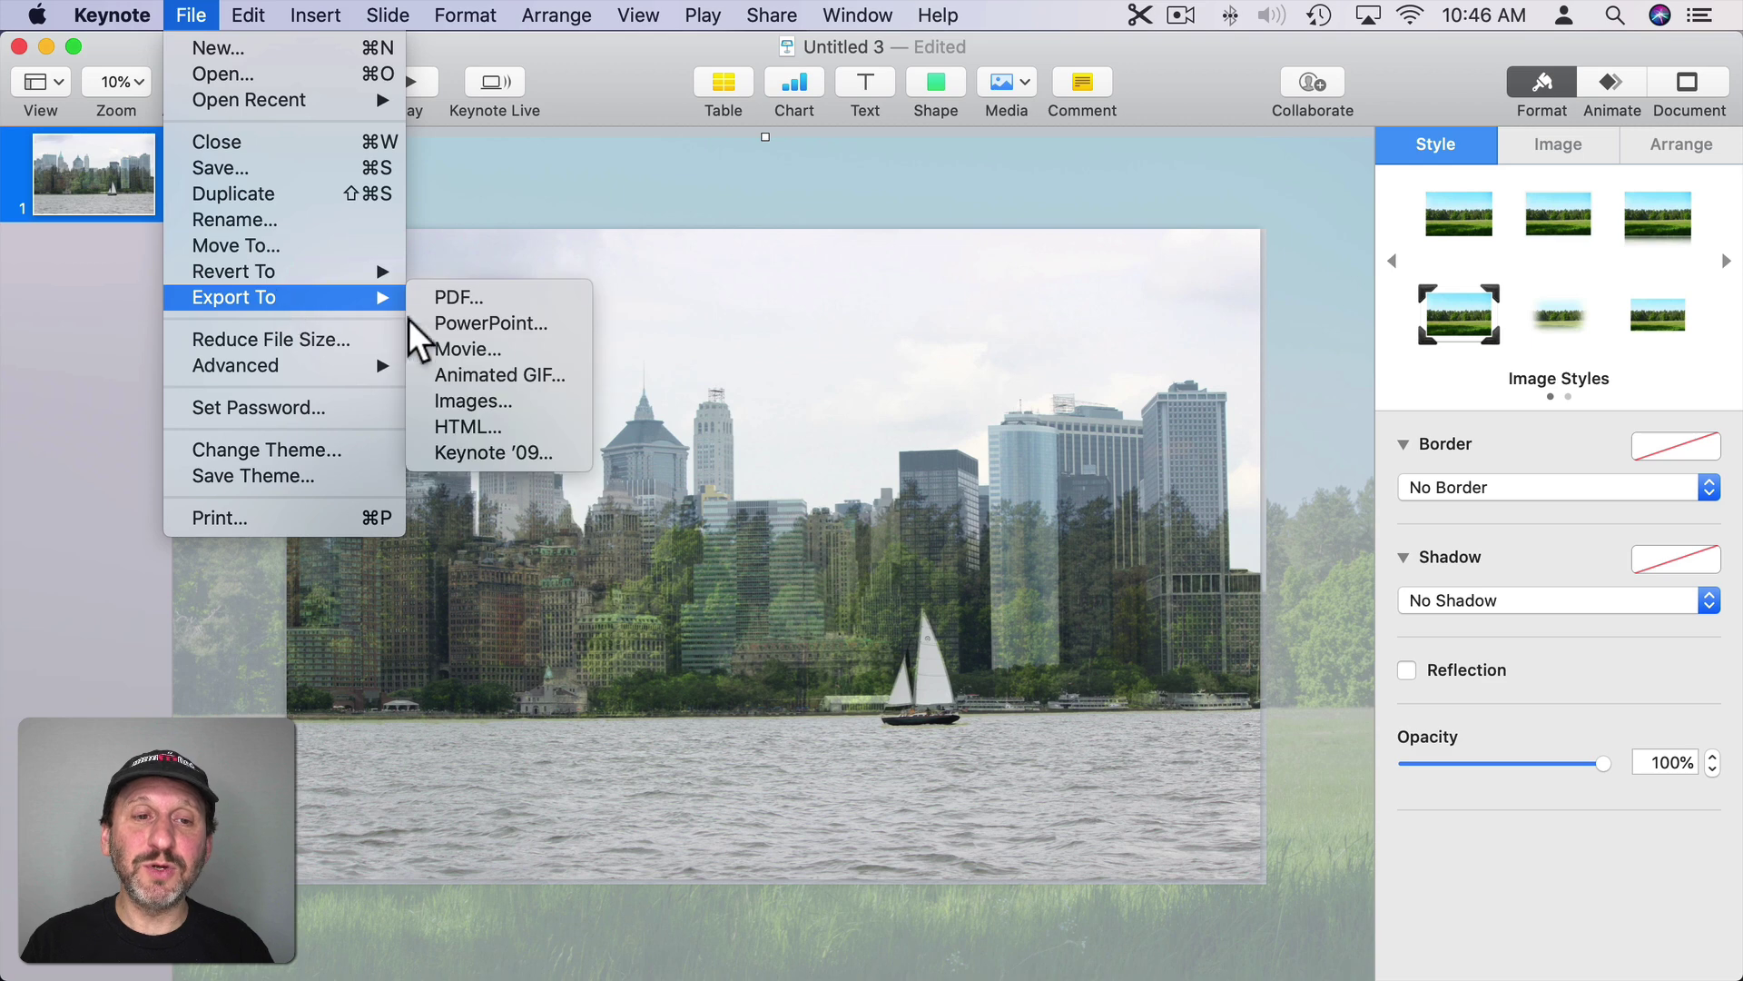
left_click(460, 398)
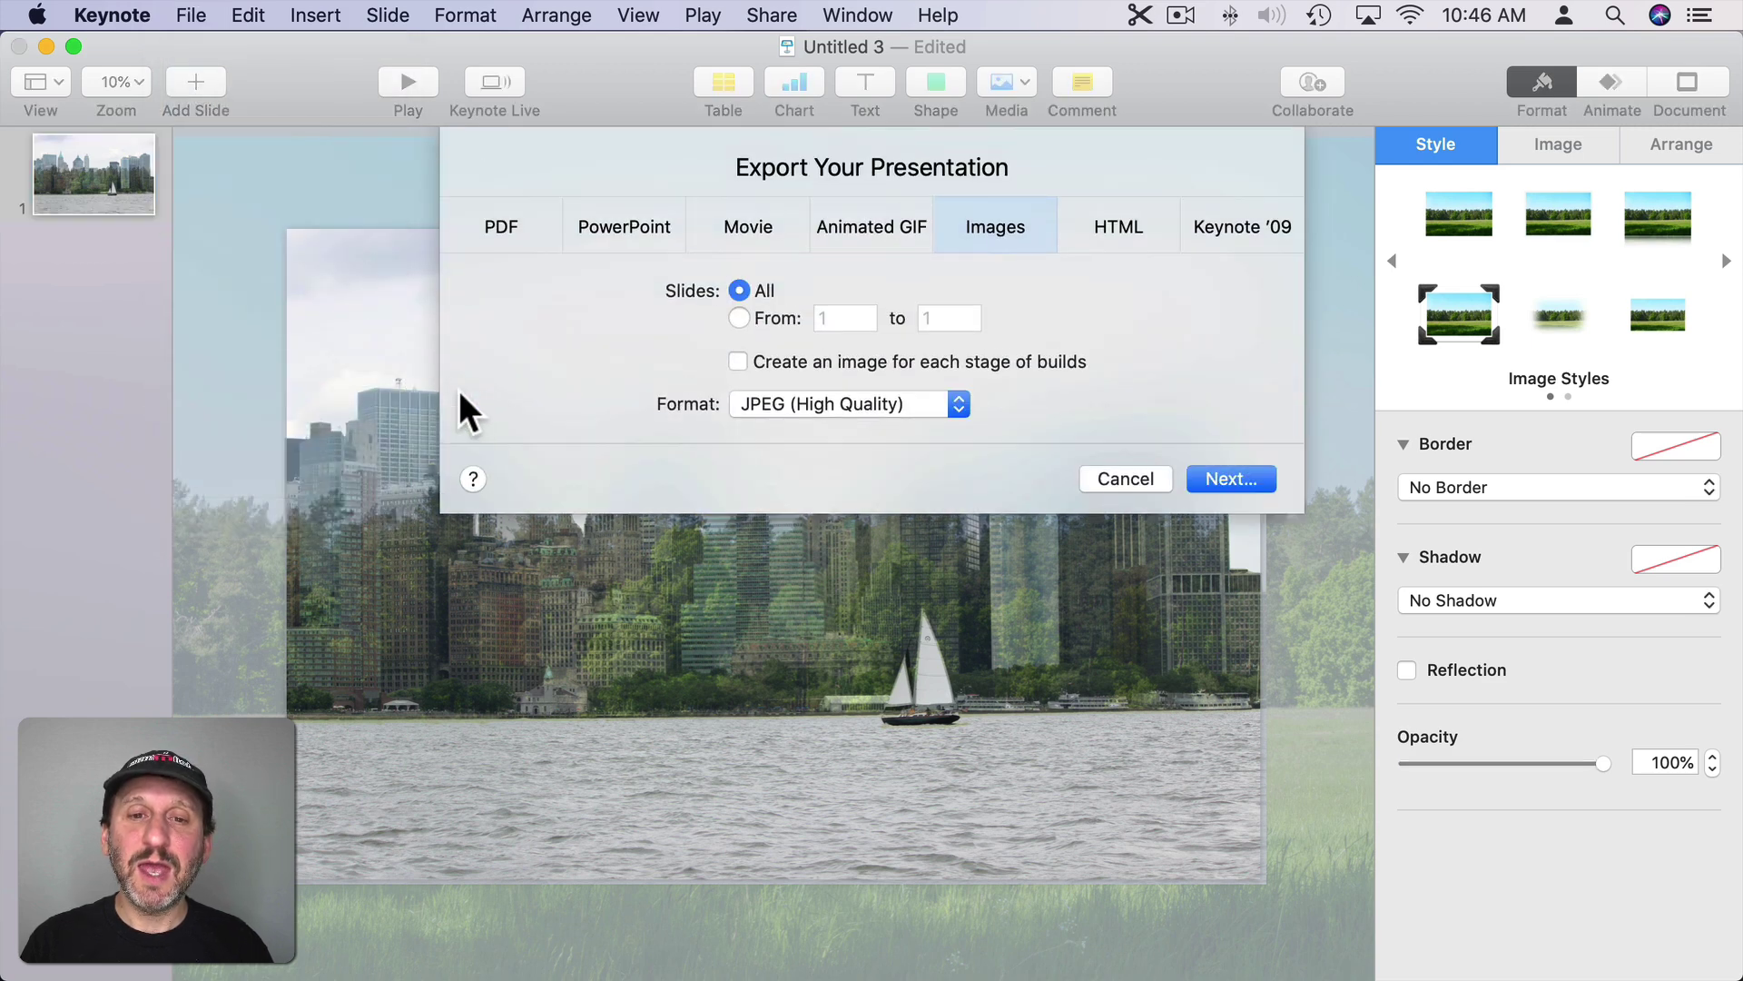
left_click(851, 405)
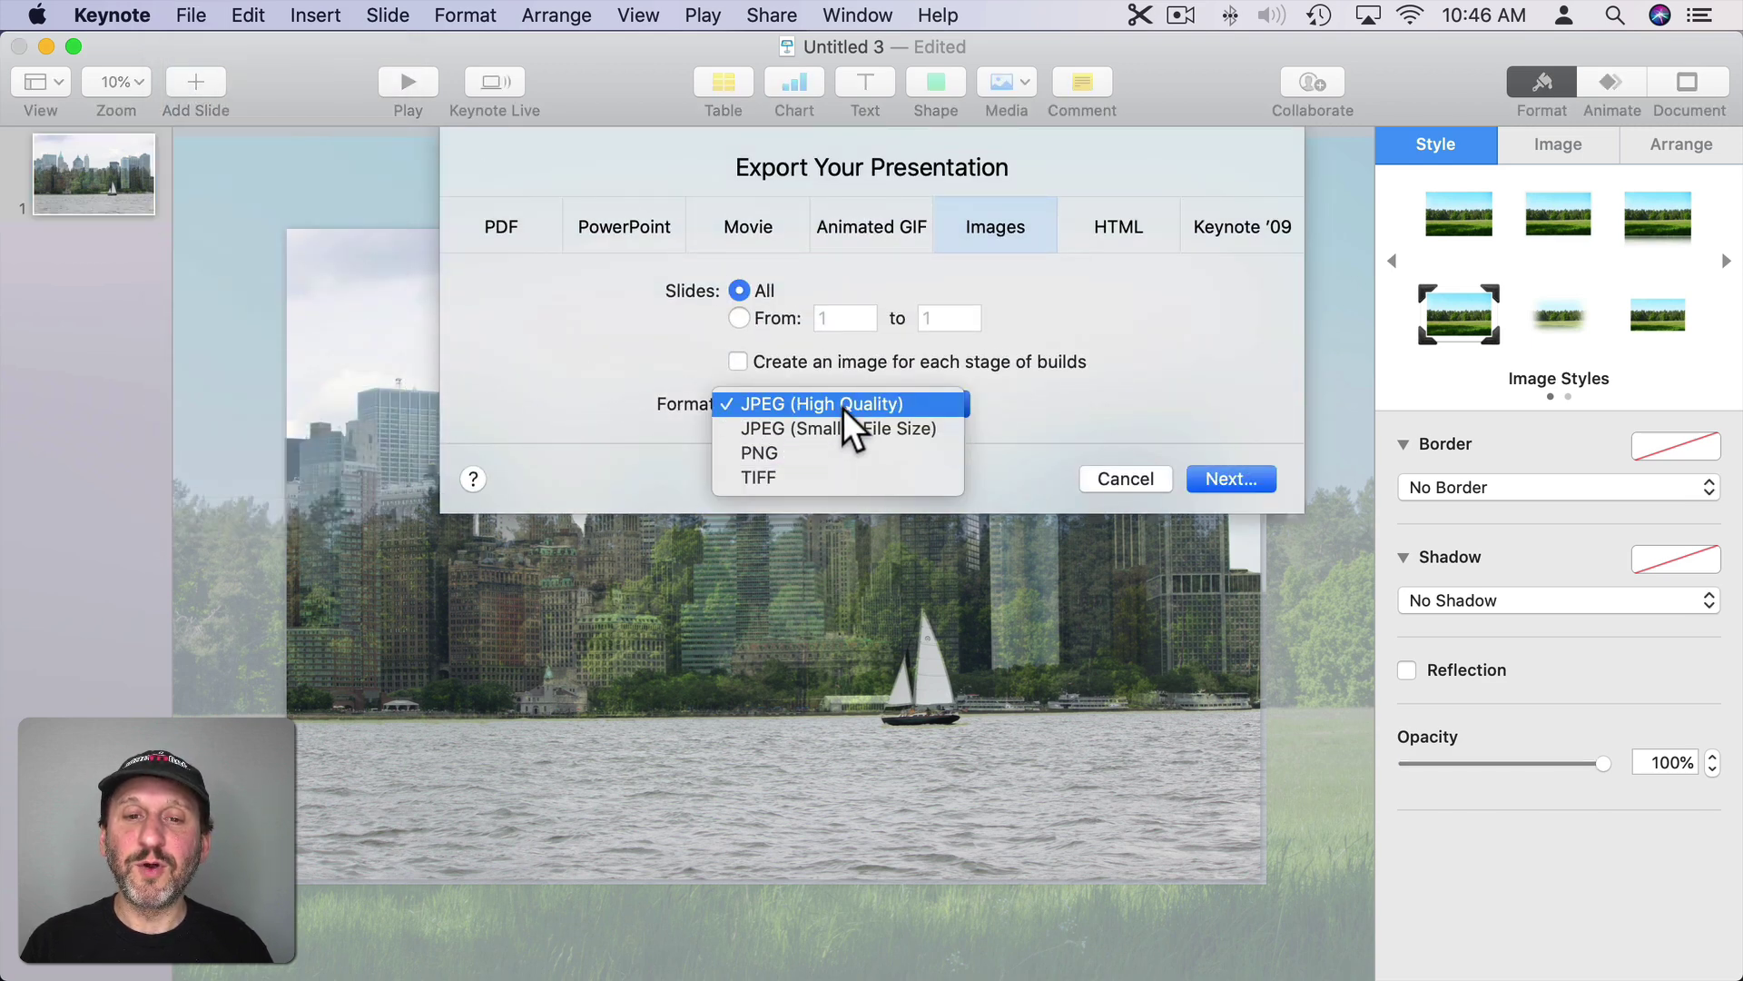
left_click(843, 408)
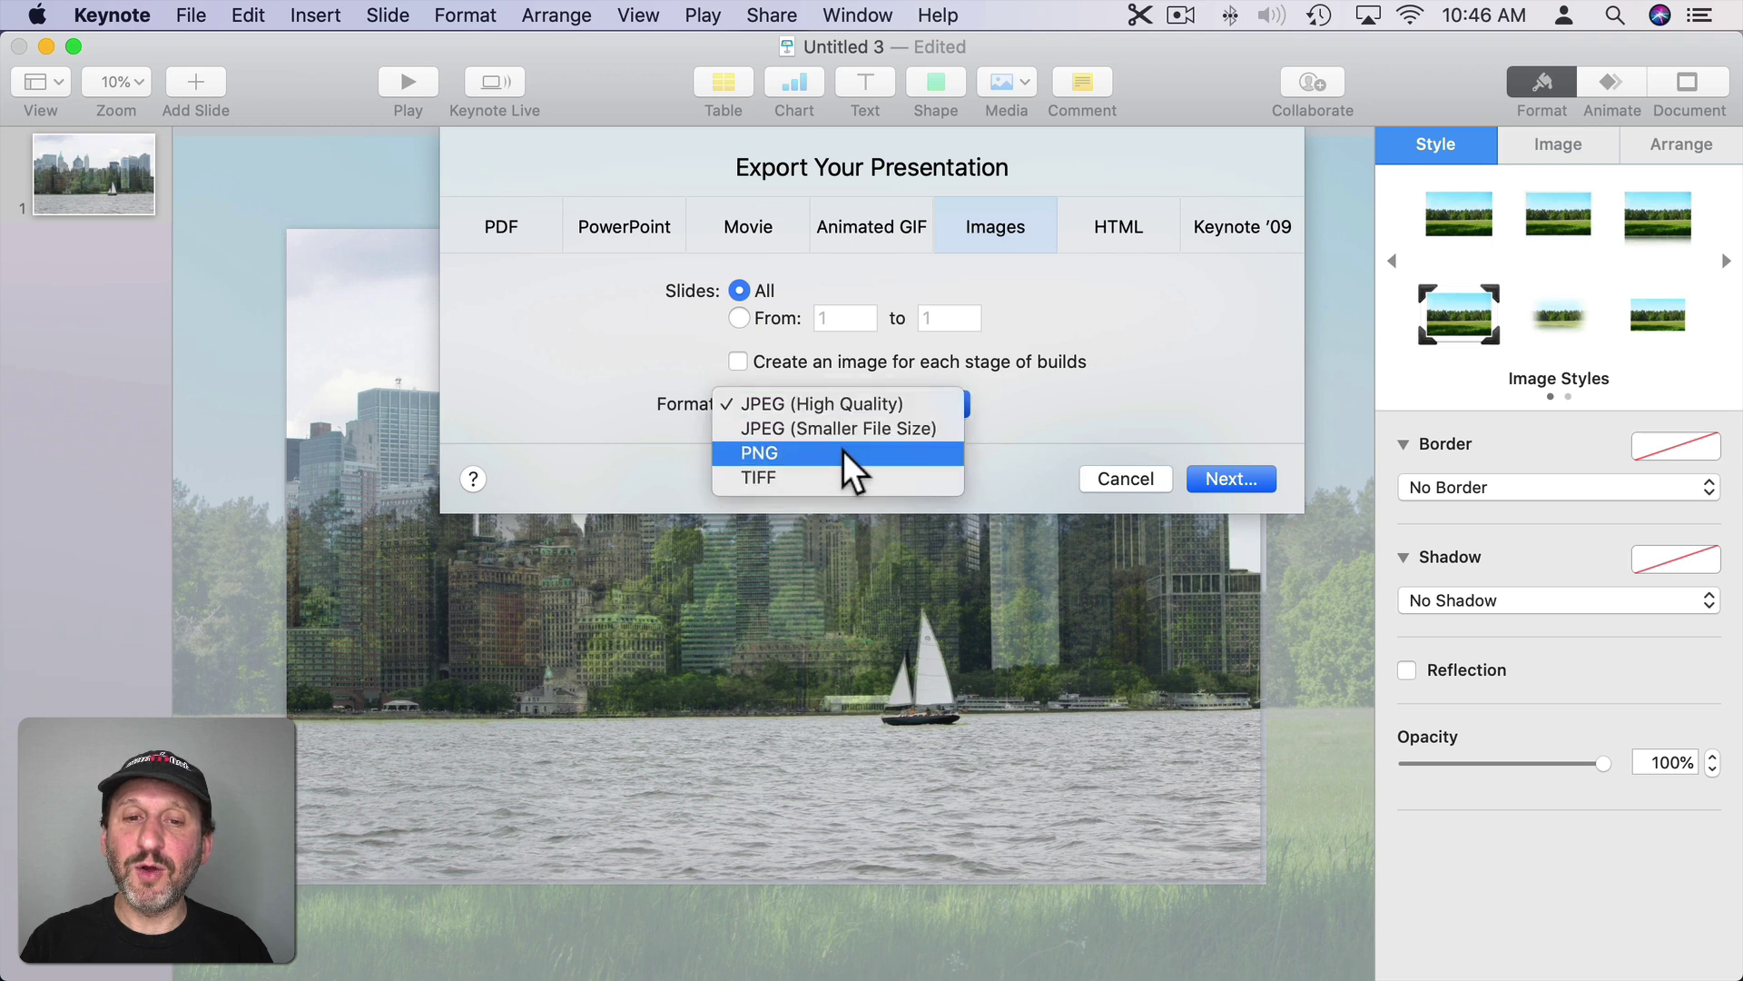
left_click(916, 398)
- Save the JPEG export to the Desktop
left_click(1205, 477)
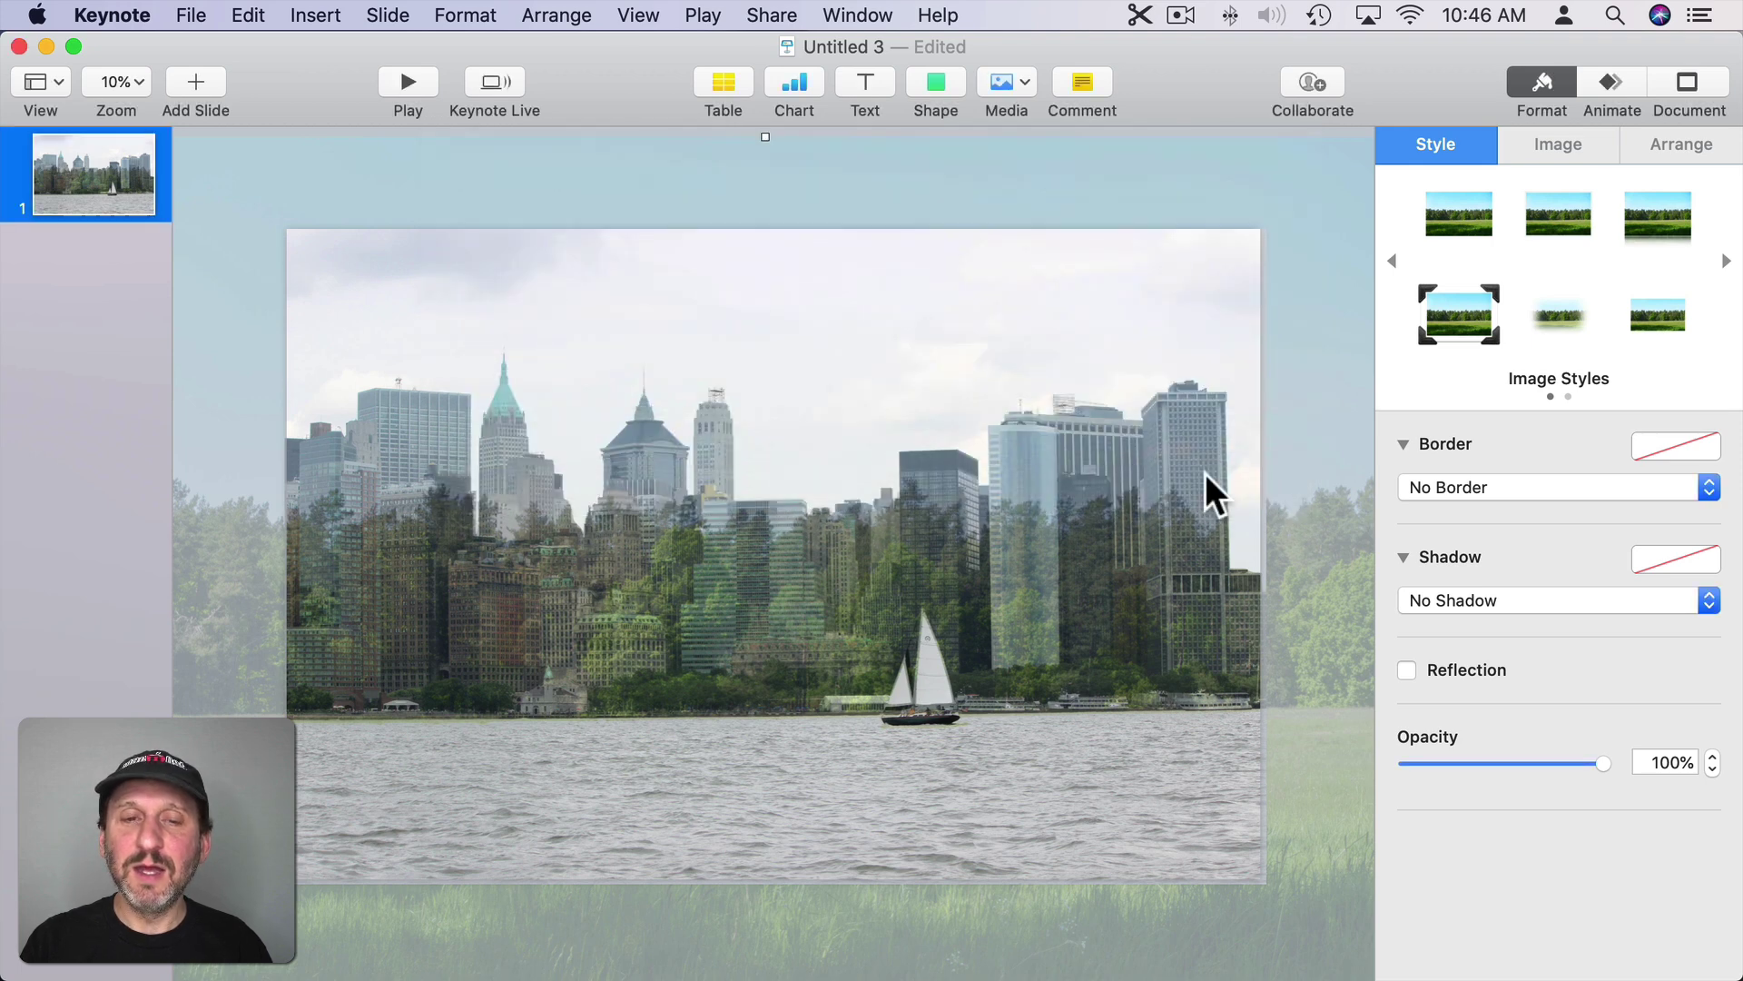
key("super+d")
left_click(1370, 948)
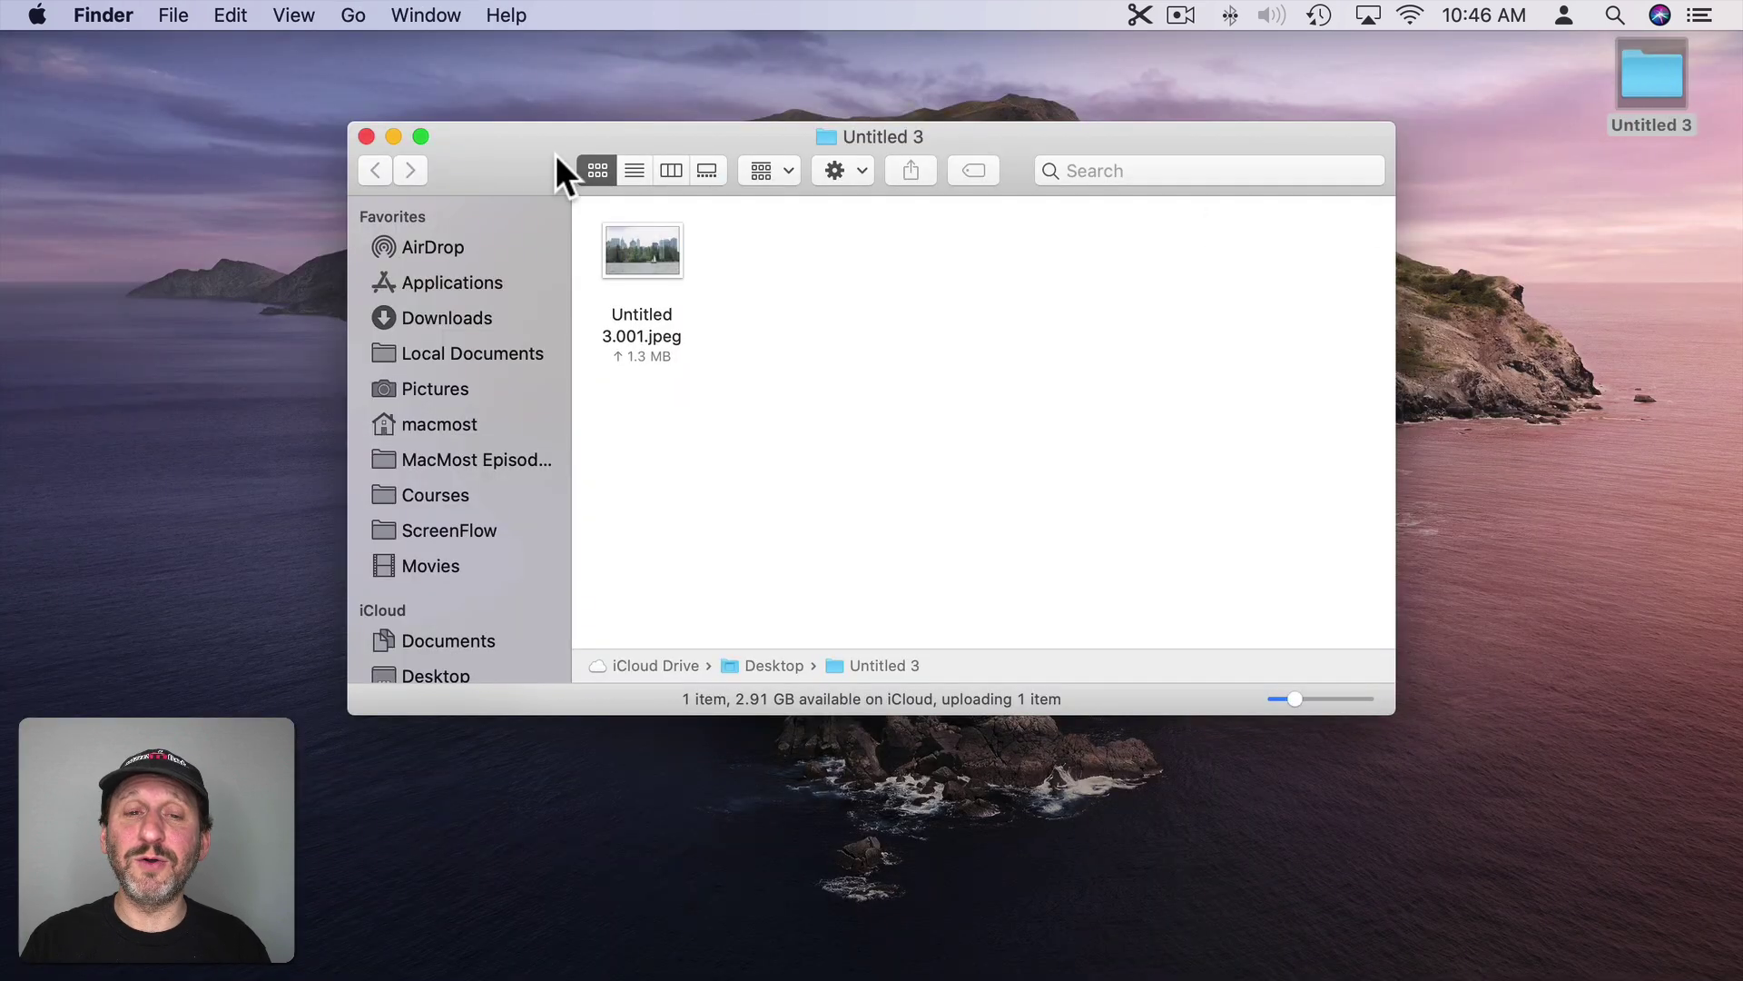
- Quick Look the exported Untitled 3.001.jpeg showing the blended skyline over the trees
left_click(622, 244)
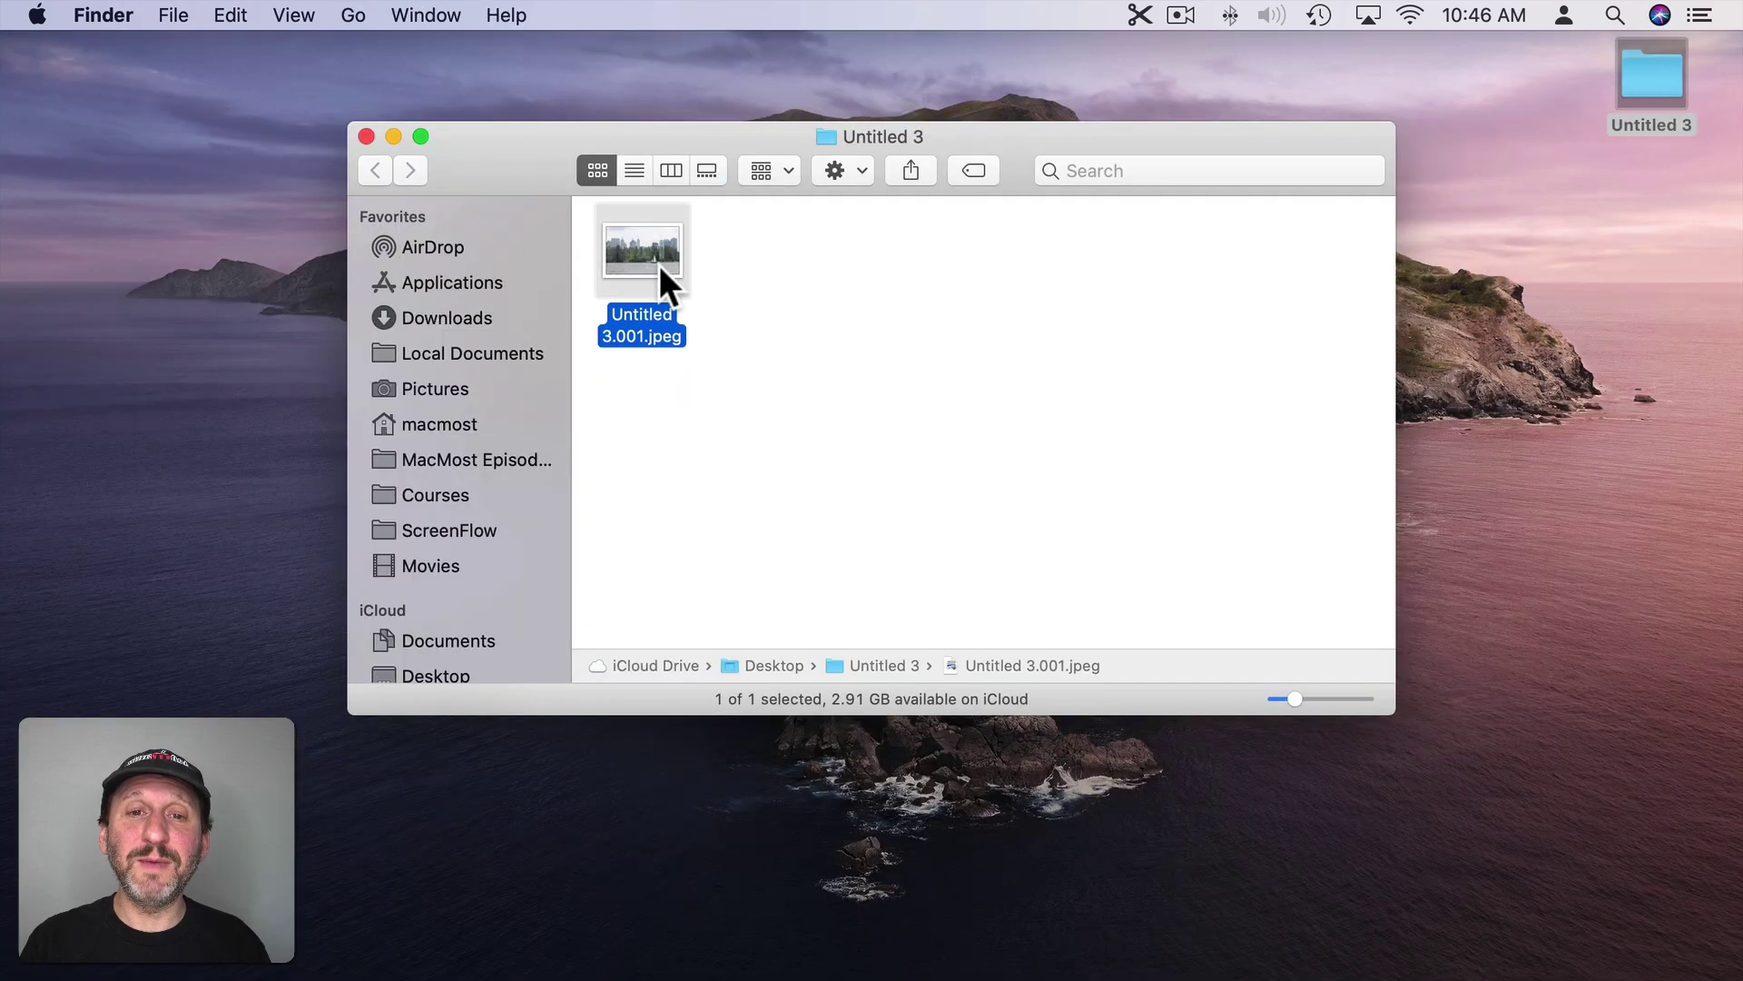
key("space")
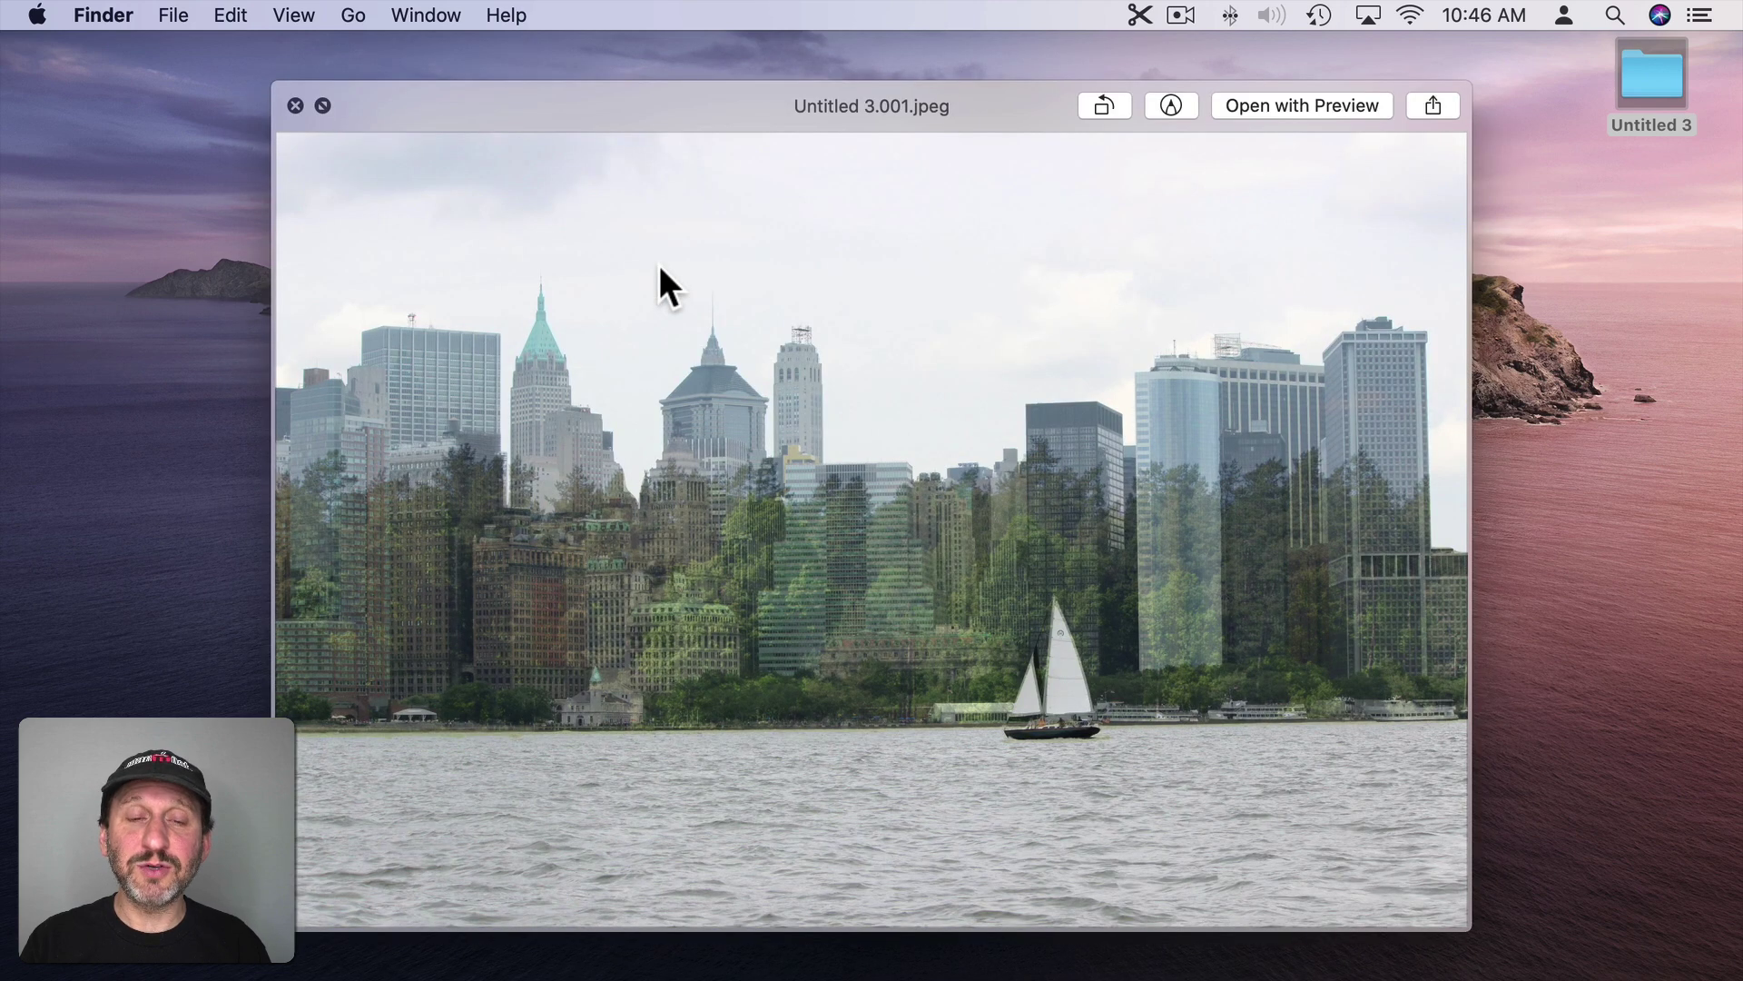